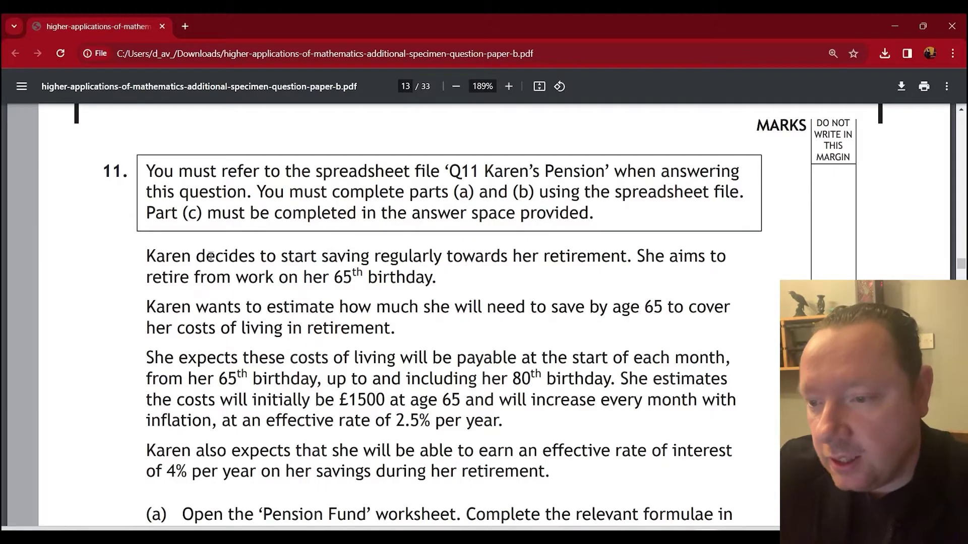
- Highlight Karen's retirement age, the living-cost period and the £1500 starting cost in question 11, then scroll to part (a)
{"action": "left_click_drag", "start_coordinate": [215, 257], "coordinate": [323, 281]}
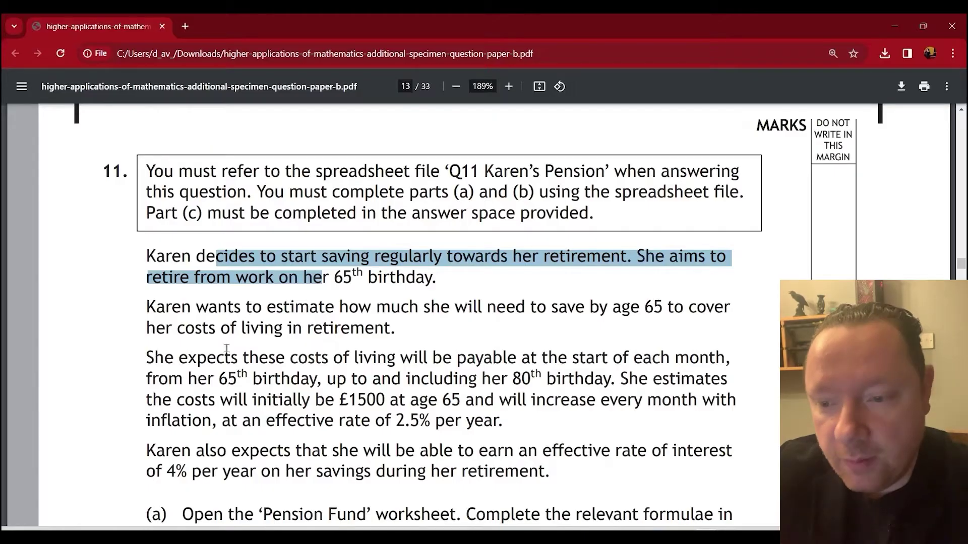
{"action": "left_click_drag", "start_coordinate": [355, 359], "coordinate": [614, 383]}
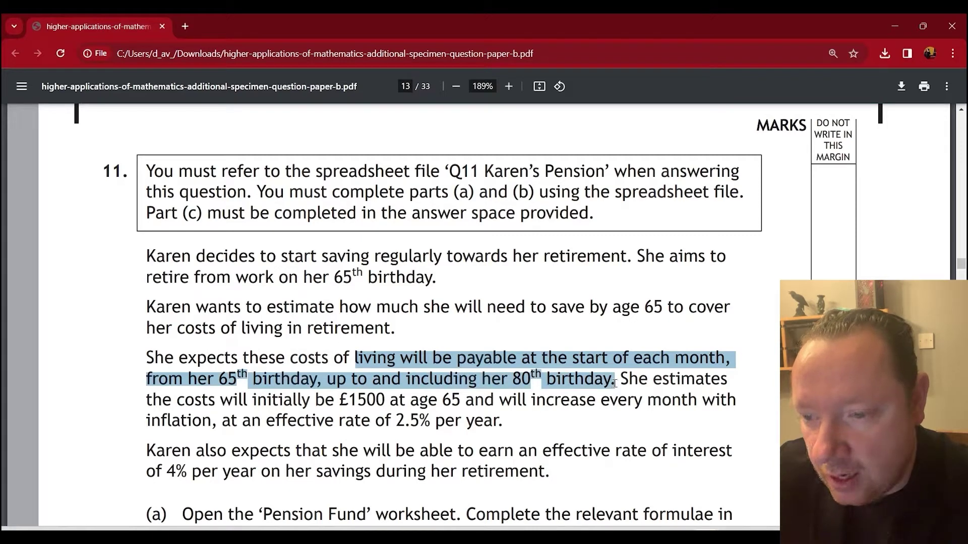
{"action": "left_click_drag", "start_coordinate": [334, 400], "coordinate": [529, 421]}
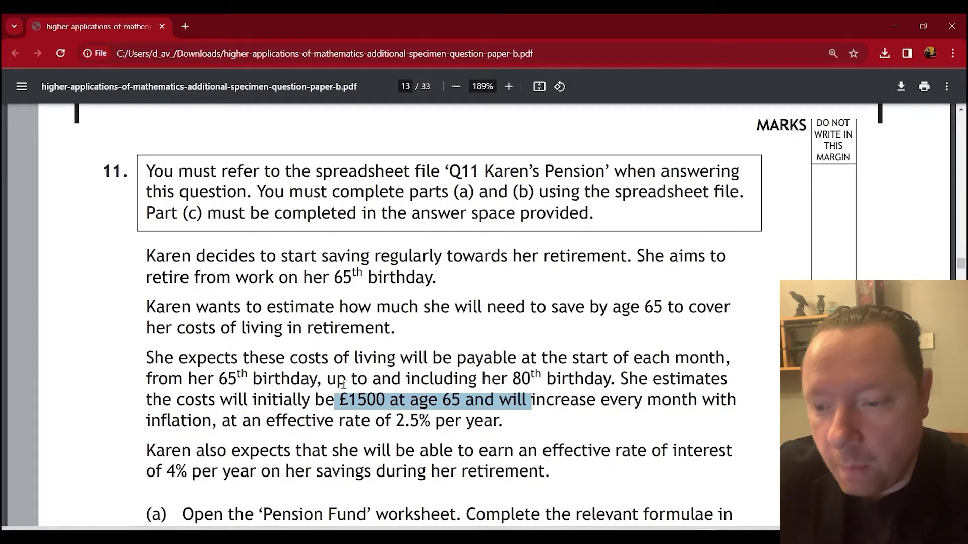
{"action": "scroll", "coordinate": [344, 384], "scroll_direction": "down", "scroll_amount": 3}
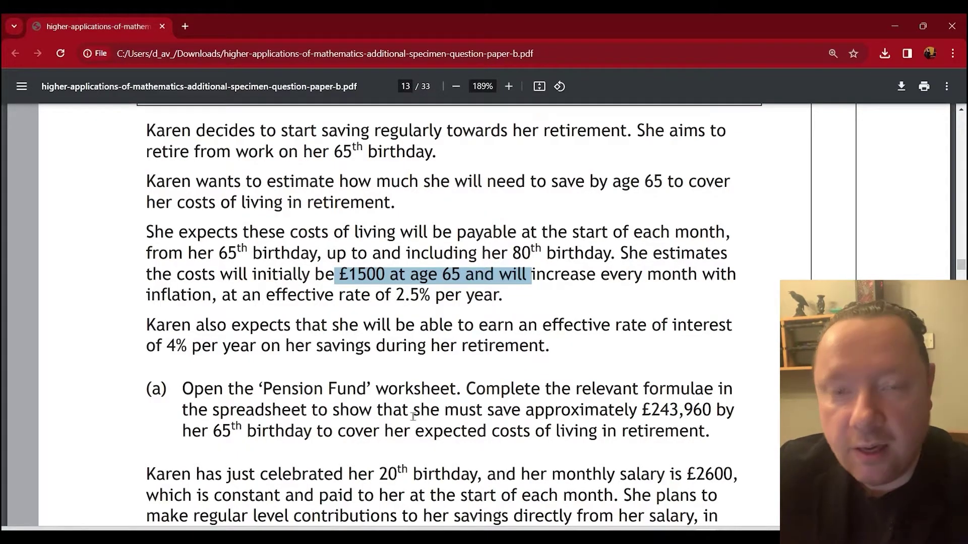
{"action": "key", "text": "alt+Tab"}
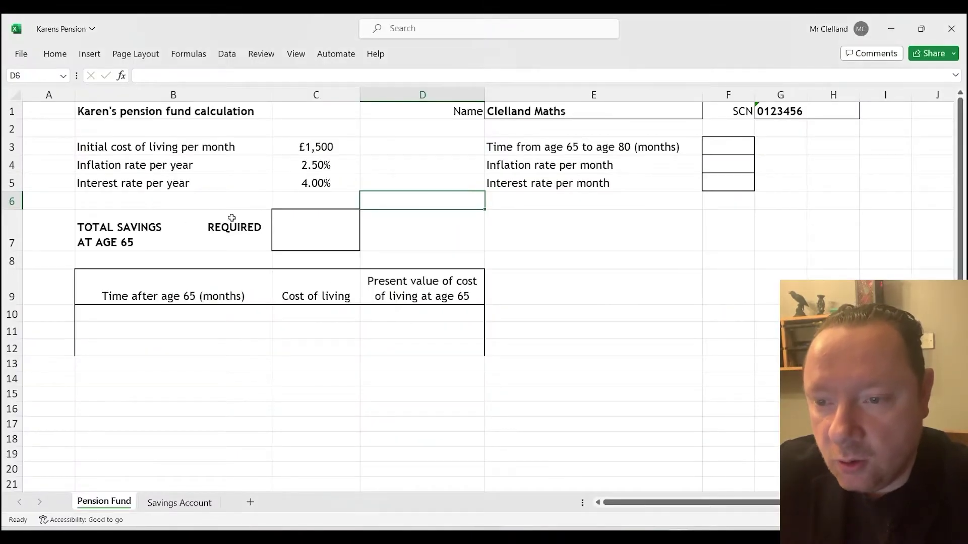
{"action": "left_click", "coordinate": [289, 168]}
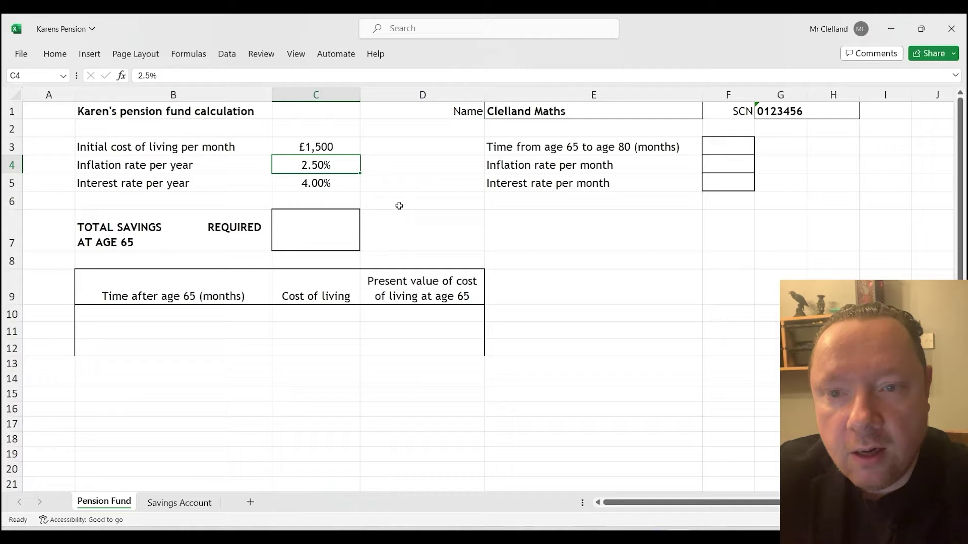
{"action": "left_click", "coordinate": [339, 188]}
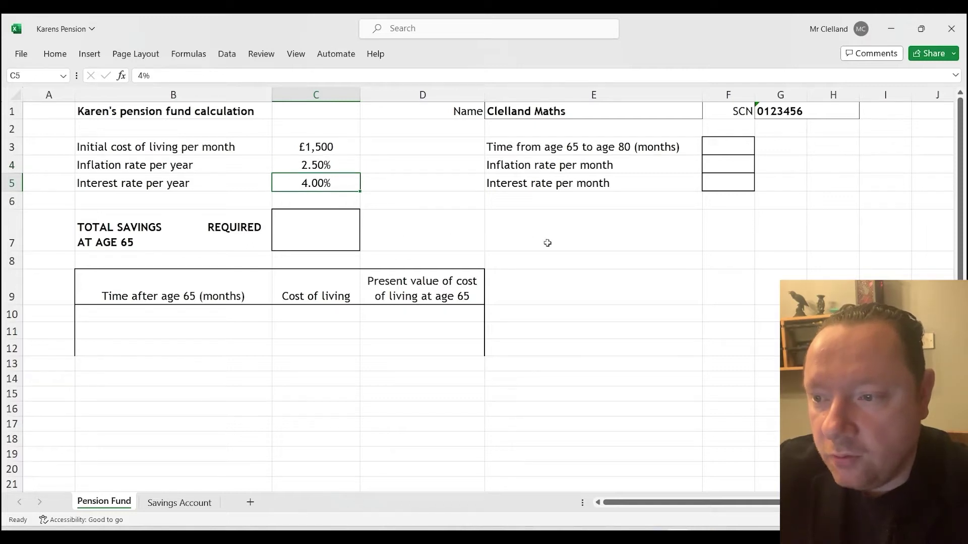
{"action": "left_click", "coordinate": [515, 151]}
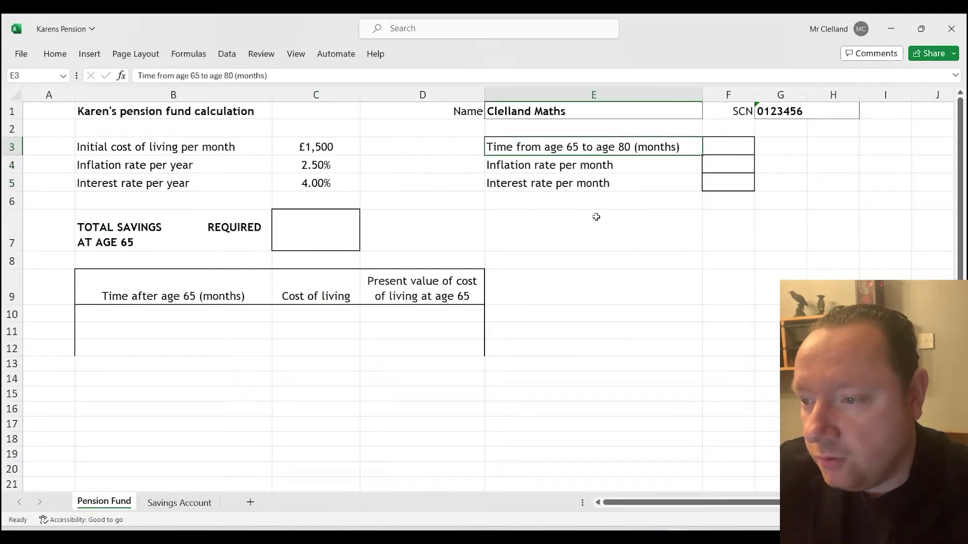
{"action": "left_click", "coordinate": [723, 151]}
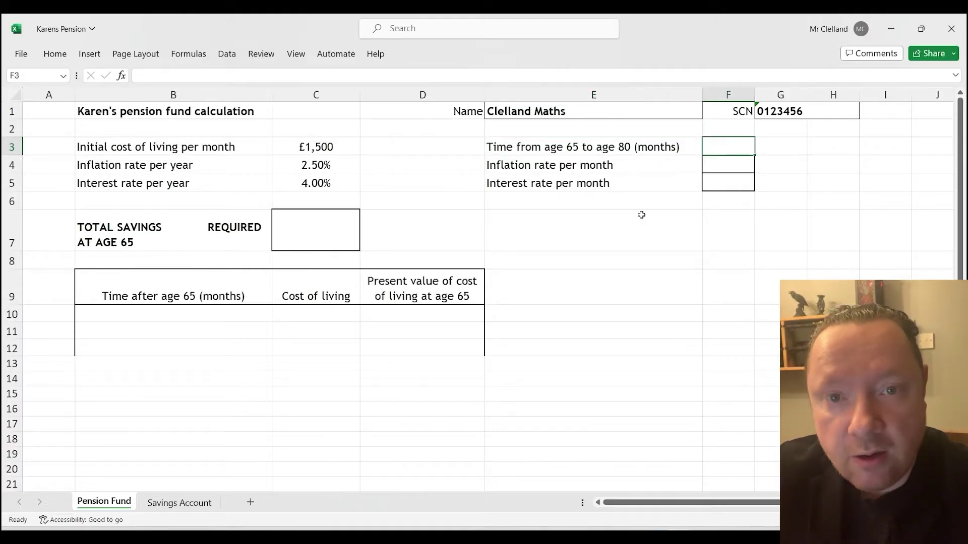
{"action": "key", "text": "Return"}
{"action": "key", "text": "XF86Calculator"}
{"action": "type", "text": "15*"}
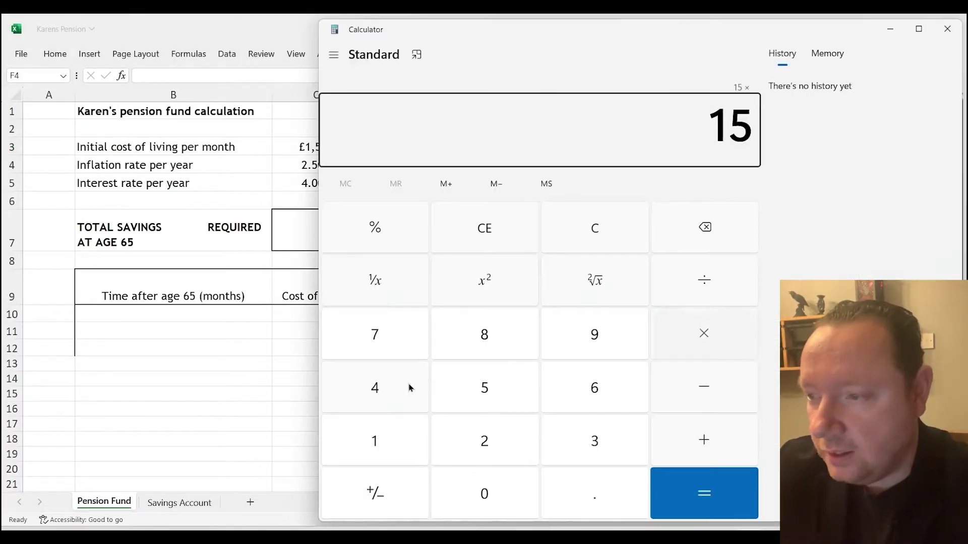
{"action": "type", "text": "12"}
{"action": "key", "text": "Return"}
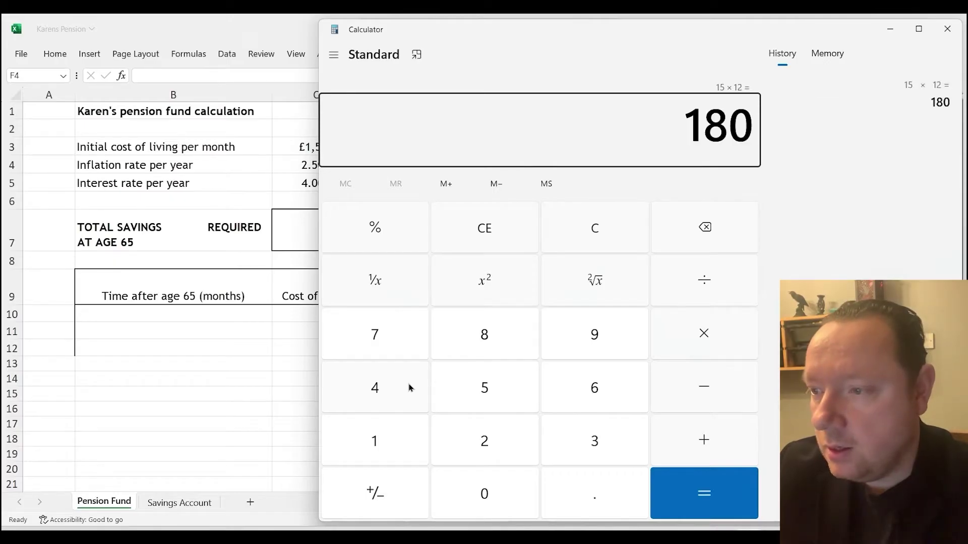
- Enter 180 months in F3 of the Pension Fund sheet
{"action": "left_click", "coordinate": [890, 28]}
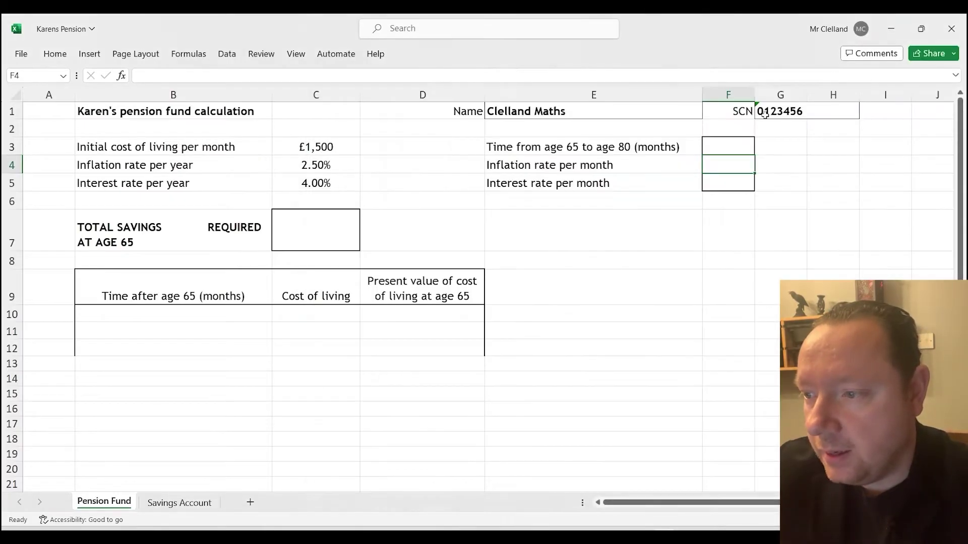
{"action": "left_click", "coordinate": [748, 148]}
{"action": "type", "text": "180"}
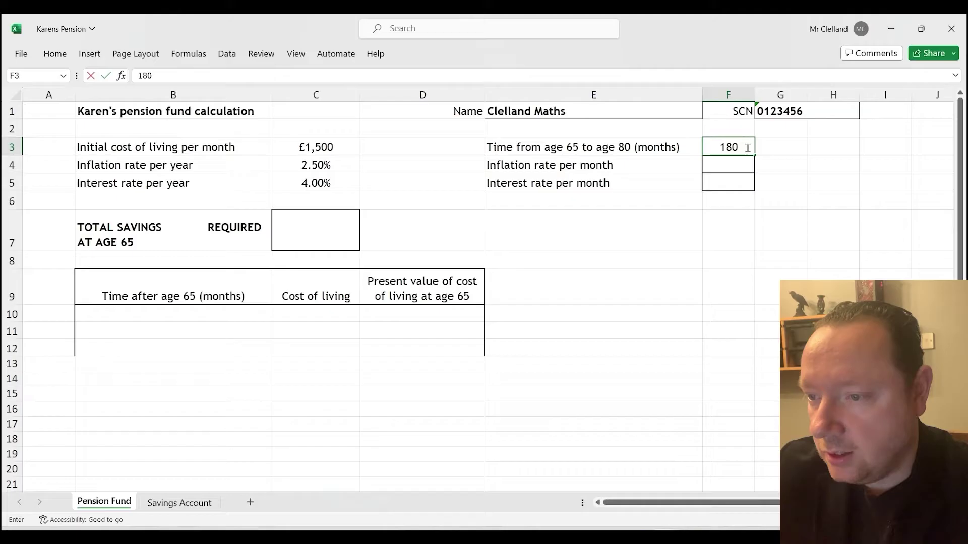
{"action": "key", "text": "Return"}
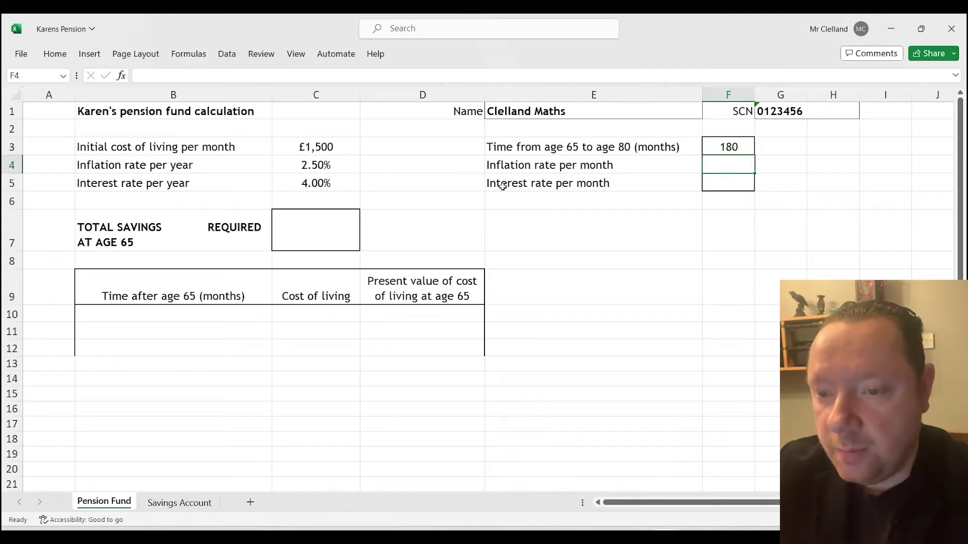
- Set F4 to =(1+$C$4)^(1/12)-1, giving a 0.206% monthly inflation rate
{"action": "type", "text": "="}
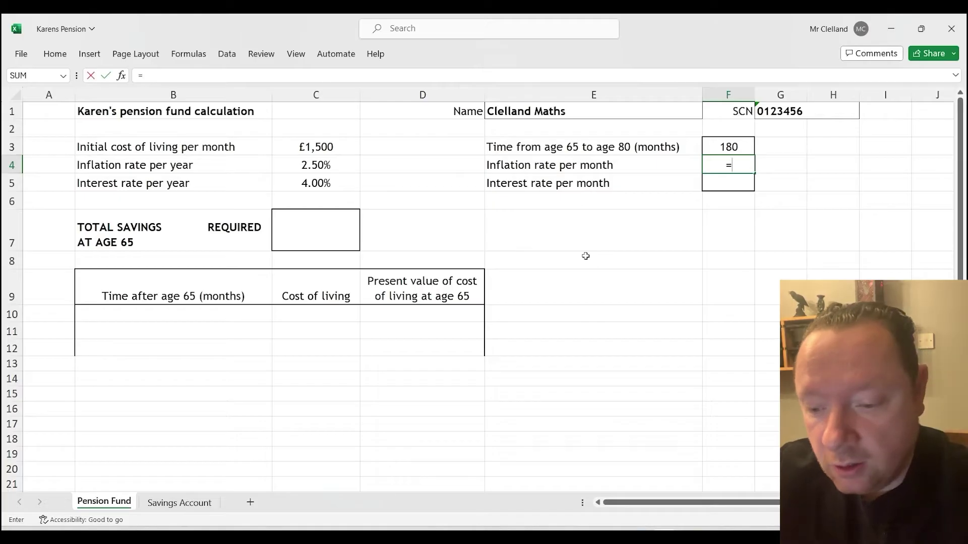
{"action": "type", "text": "$"}
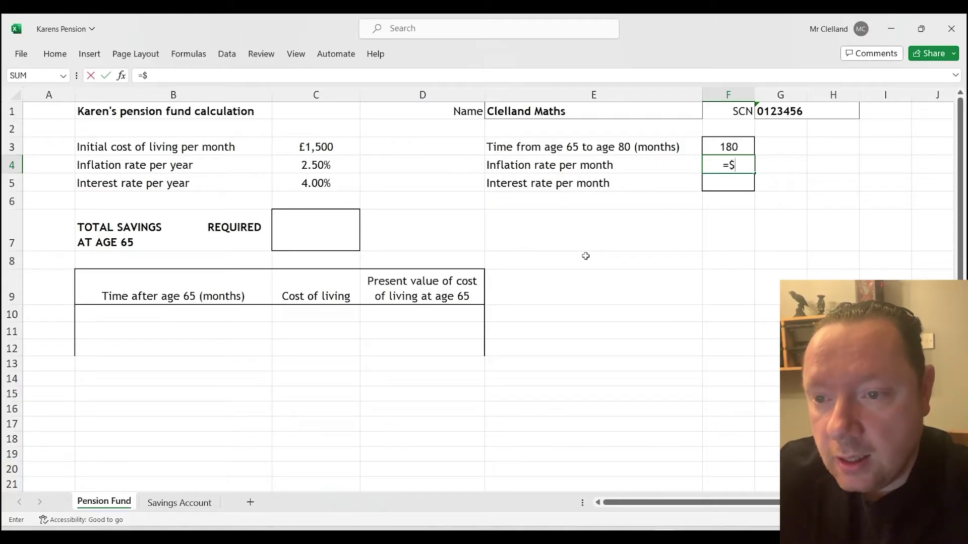
{"action": "type", "text": "C$"}
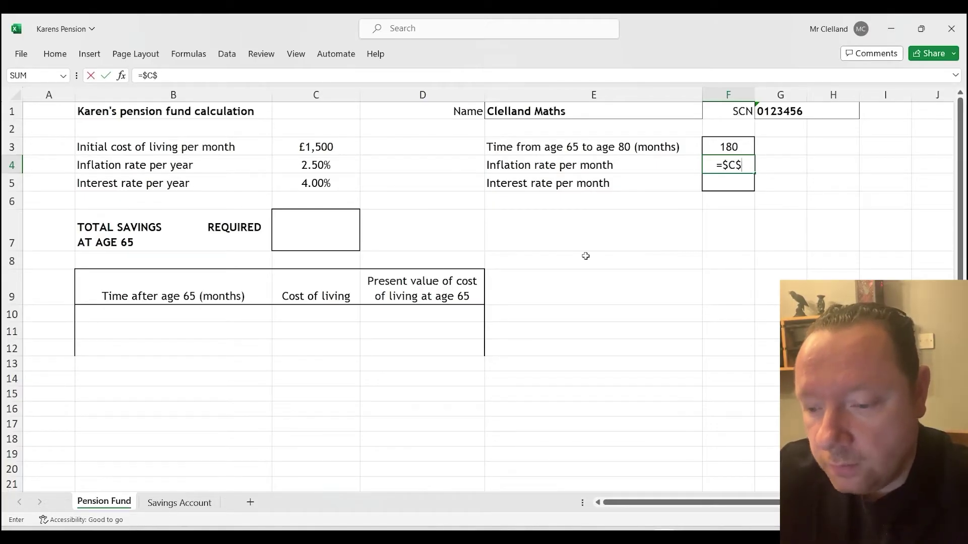
{"action": "type", "text": "4"}
{"action": "key", "text": "ctrl+Return"}
{"action": "key", "text": "ctrl+bracketleft"}
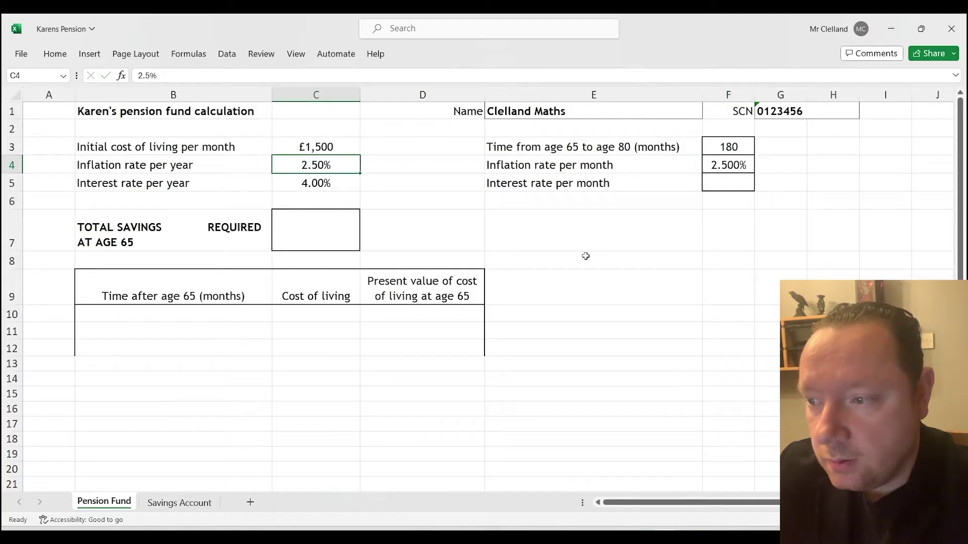
{"action": "key", "text": "ctrl+bracketright"}
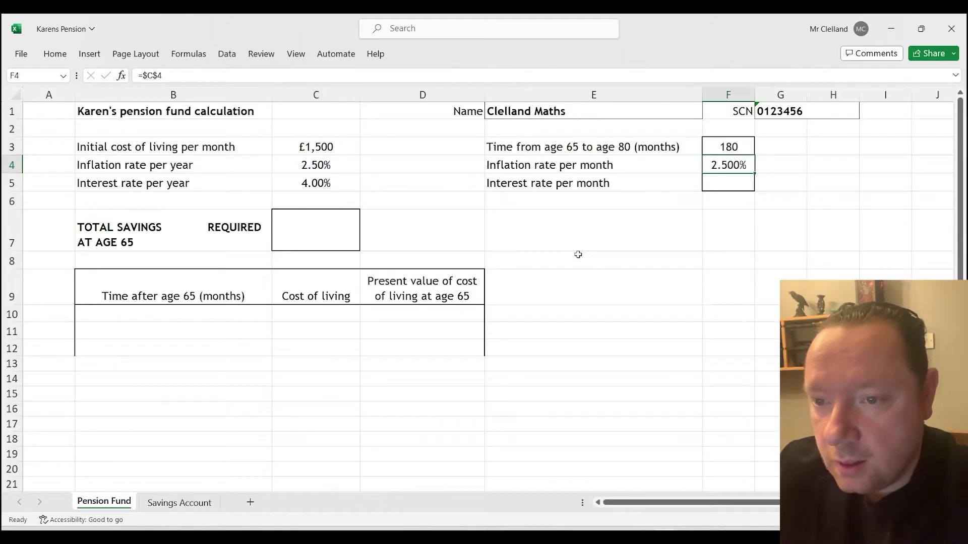
{"action": "left_click", "coordinate": [141, 76]}
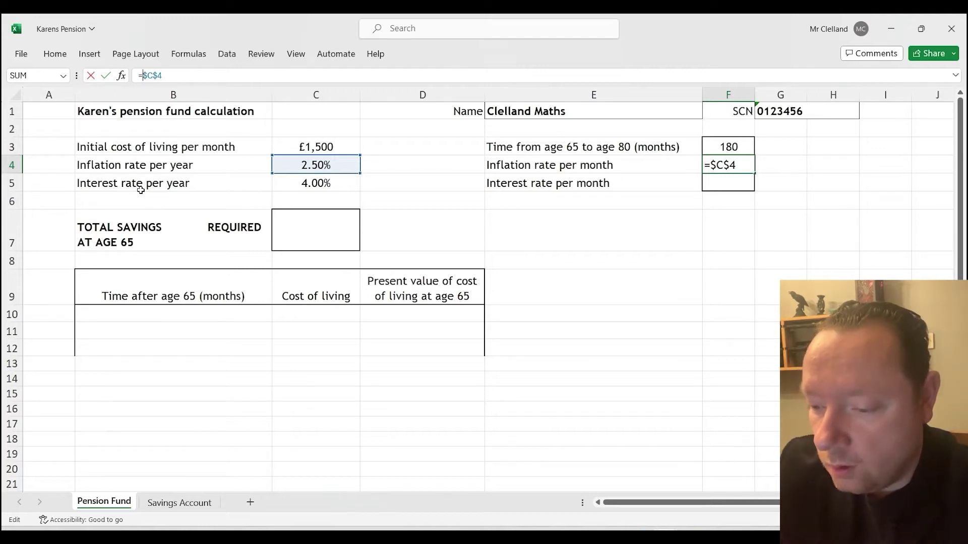
{"action": "type", "text": "(1+$C$4"}
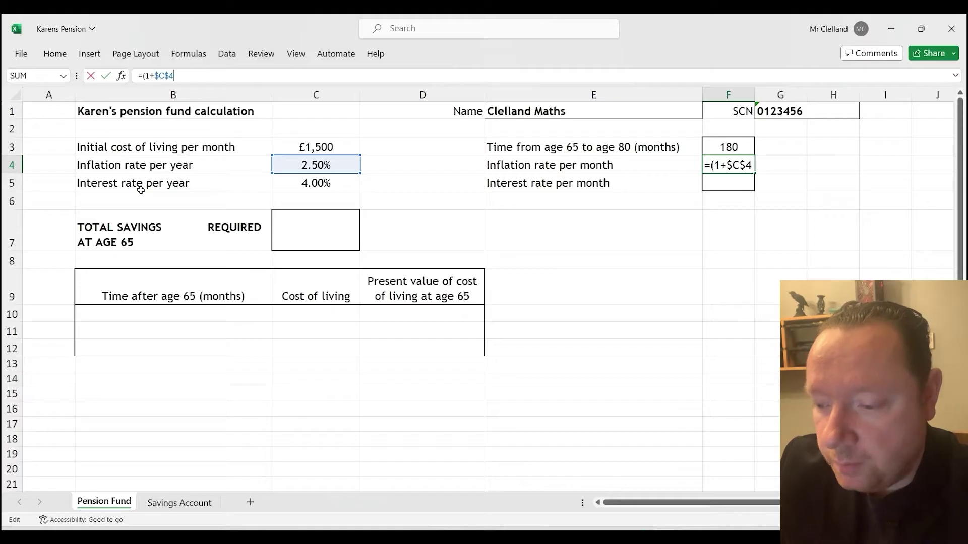
{"action": "type", "text": ")^("}
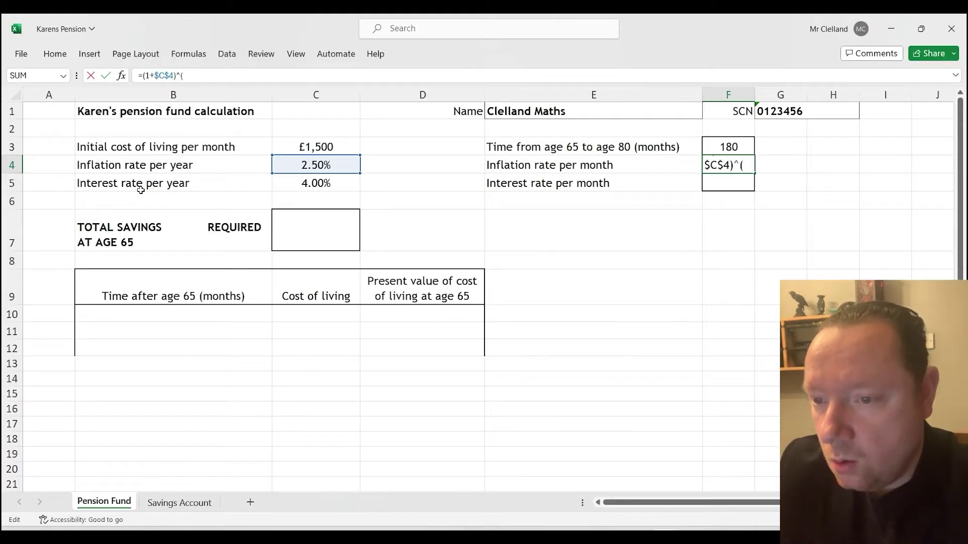
{"action": "type", "text": "1/12"}
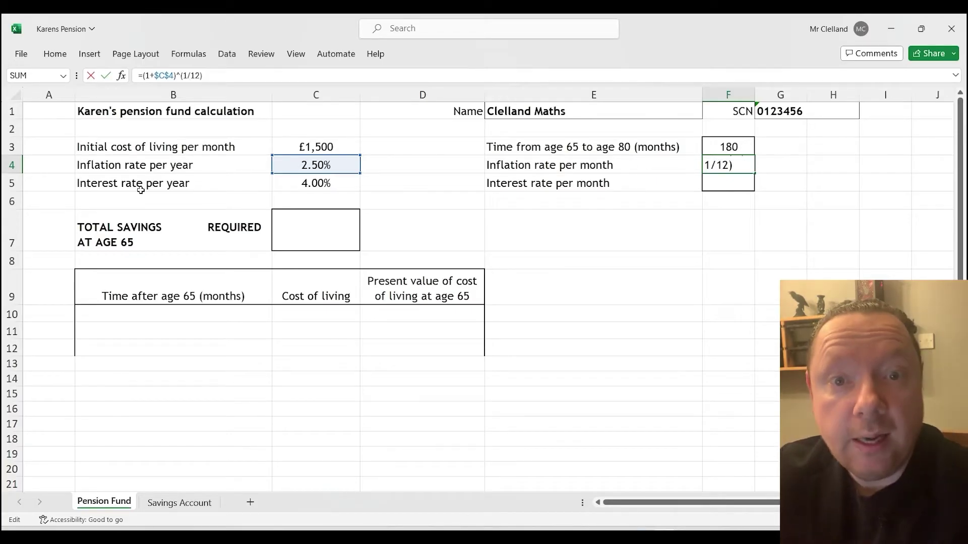
{"action": "type", "text": ")-1"}
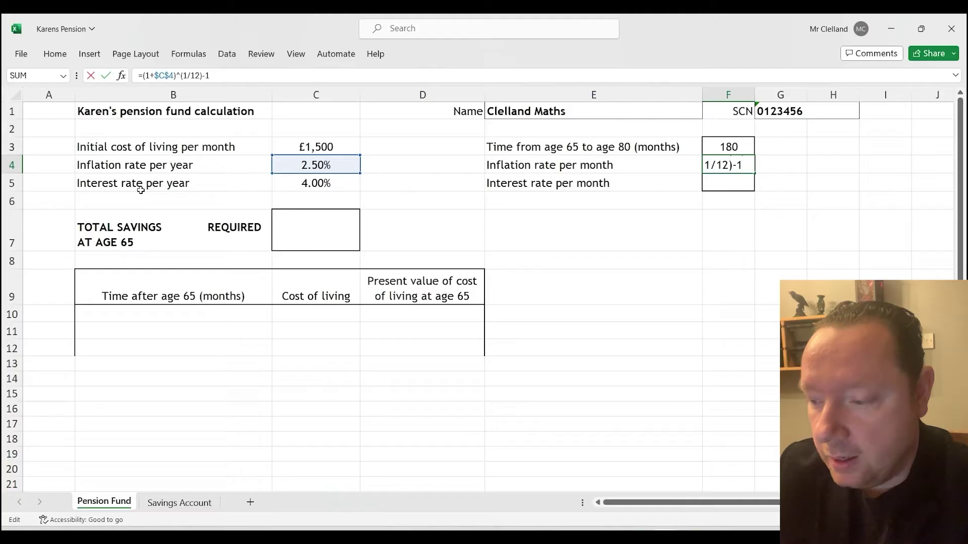
{"action": "key", "text": "Return"}
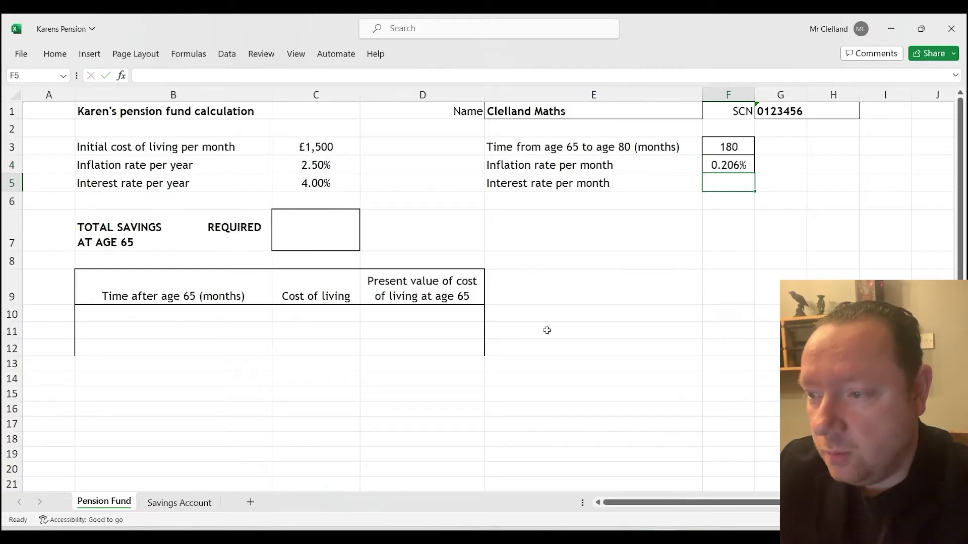
- Set F5 to =(1+$C$5)^(1/12)-1 so the monthly interest rate shows 0.327%
{"action": "type", "text": "=$C$"}
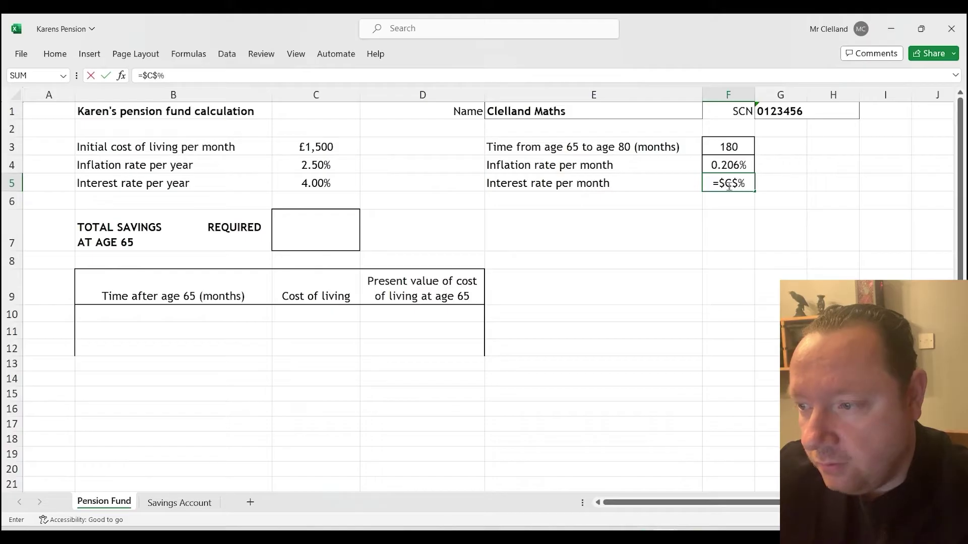
{"action": "type", "text": "5"}
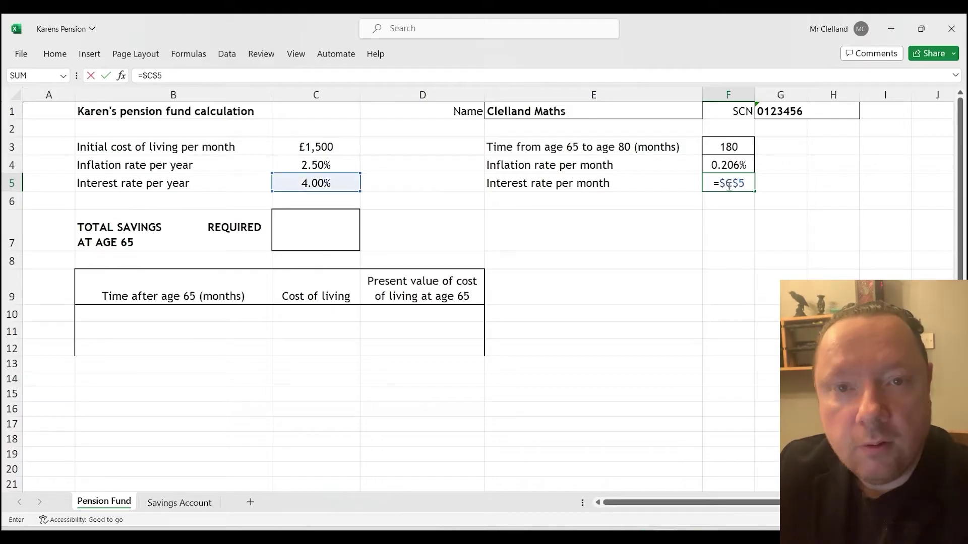
{"action": "key", "text": "ctrl+Return"}
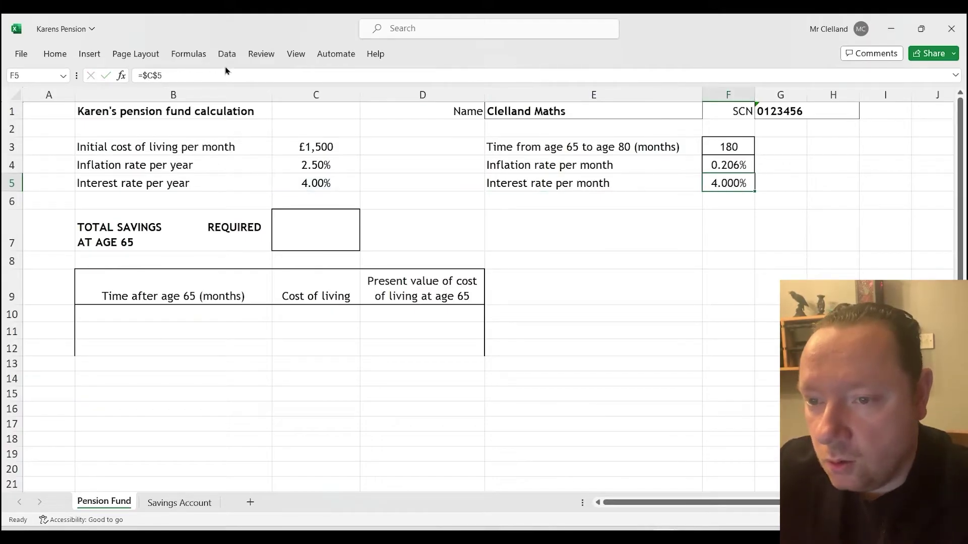
{"action": "left_click", "coordinate": [143, 76]}
{"action": "type", "text": "1"}
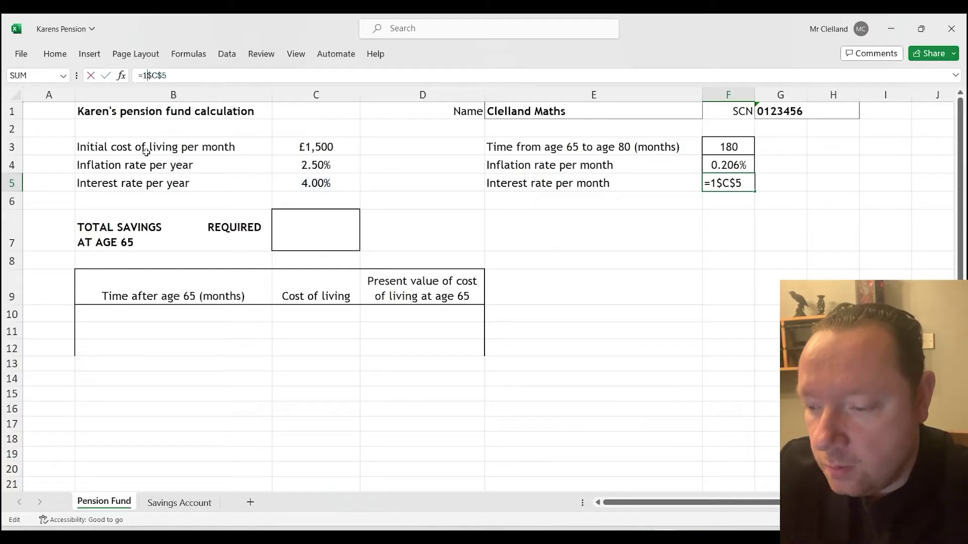
{"action": "type", "text": "+"}
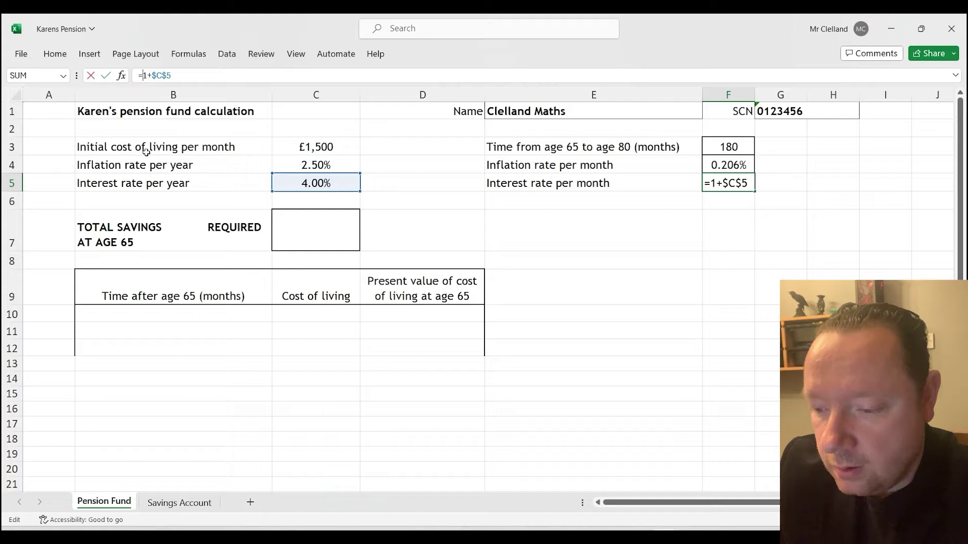
{"action": "type", "text": "("}
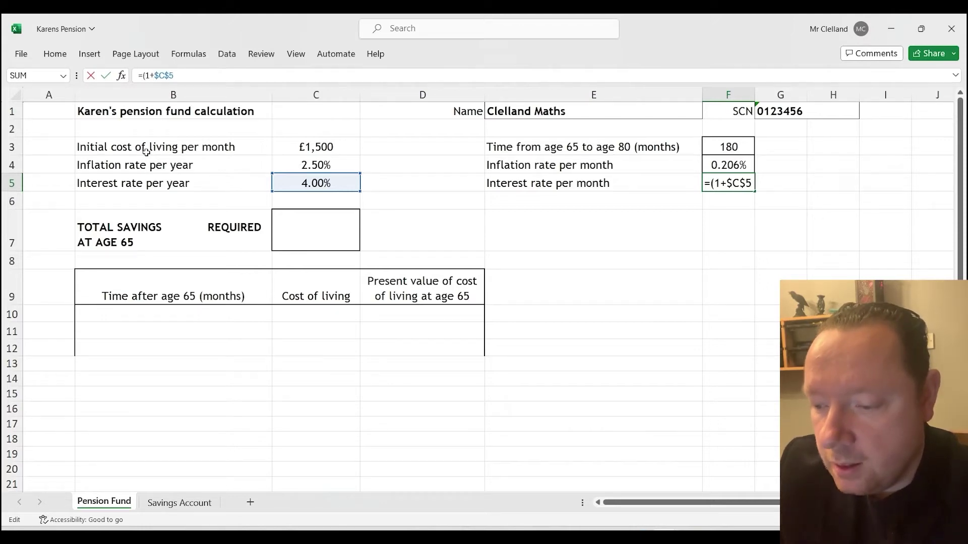
{"action": "type", "text": ")"}
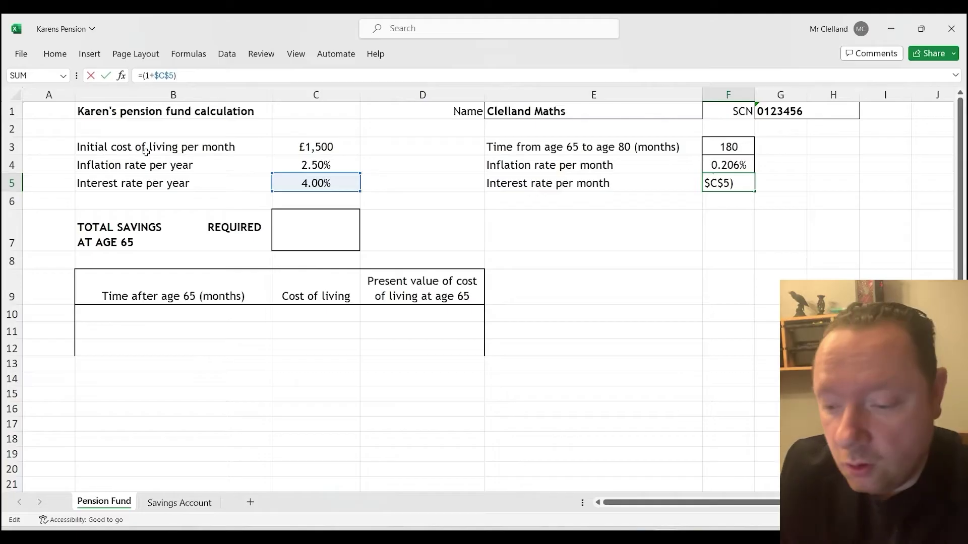
{"action": "type", "text": "^("}
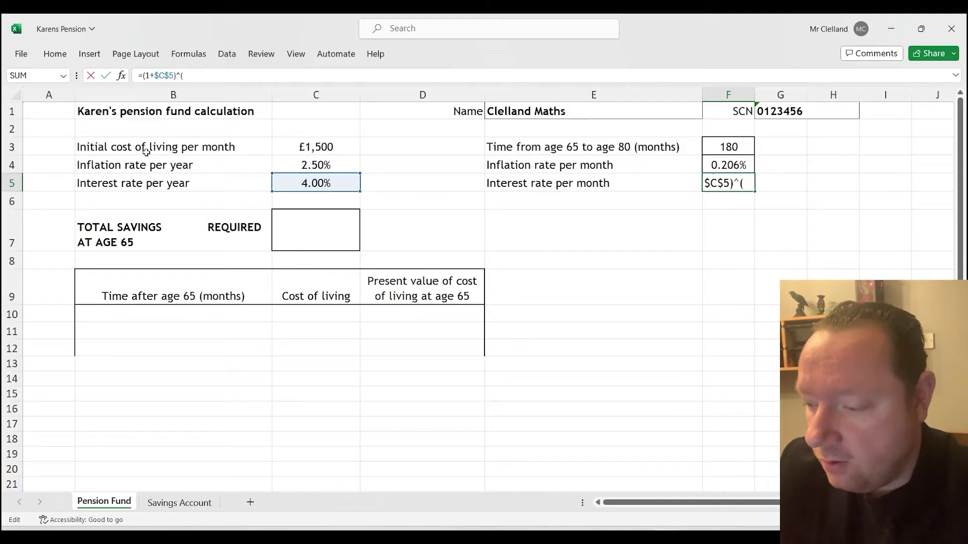
{"action": "type", "text": "1/12"}
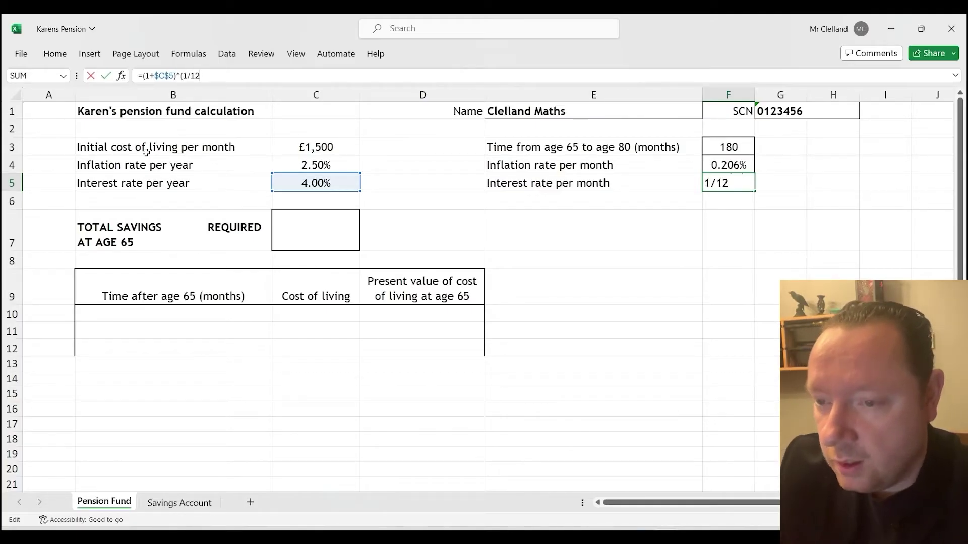
{"action": "type", "text": ")-1"}
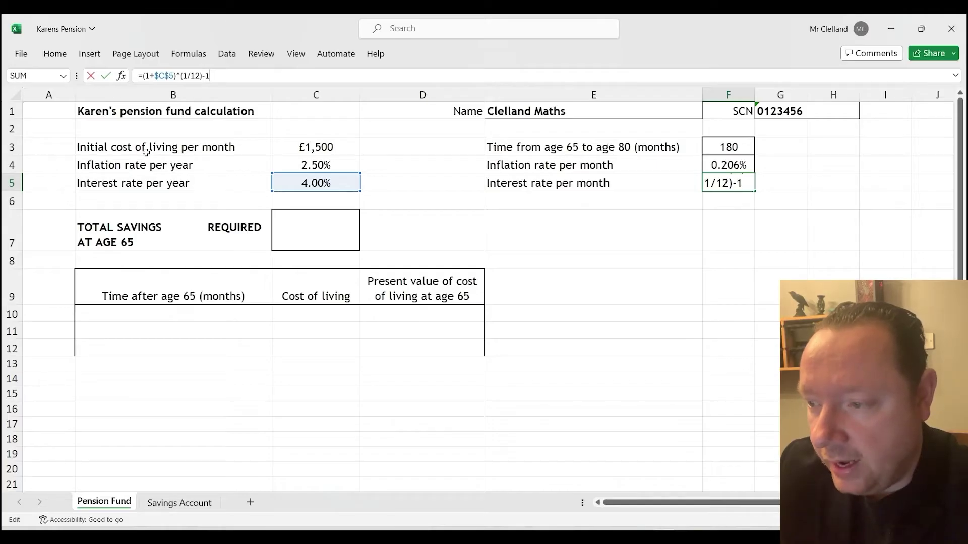
{"action": "key", "text": "Return"}
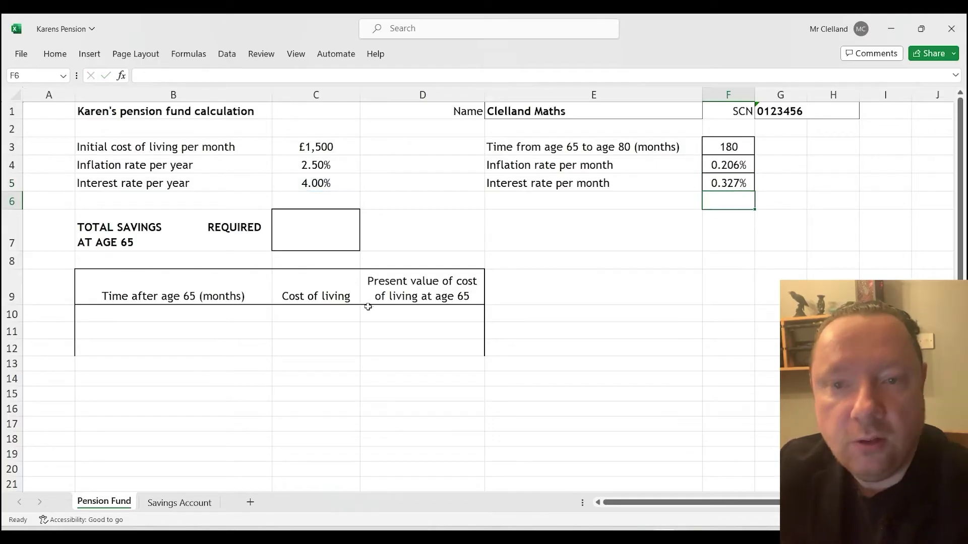
- Enter the starting months 0, 1 and 2 in B10:B12
{"action": "left_click", "coordinate": [350, 240]}
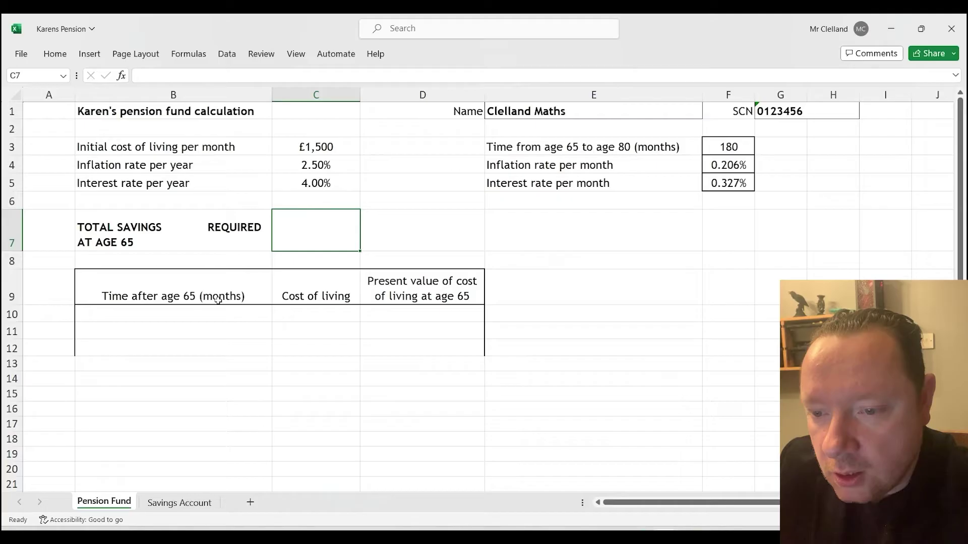
{"action": "left_click", "coordinate": [183, 309]}
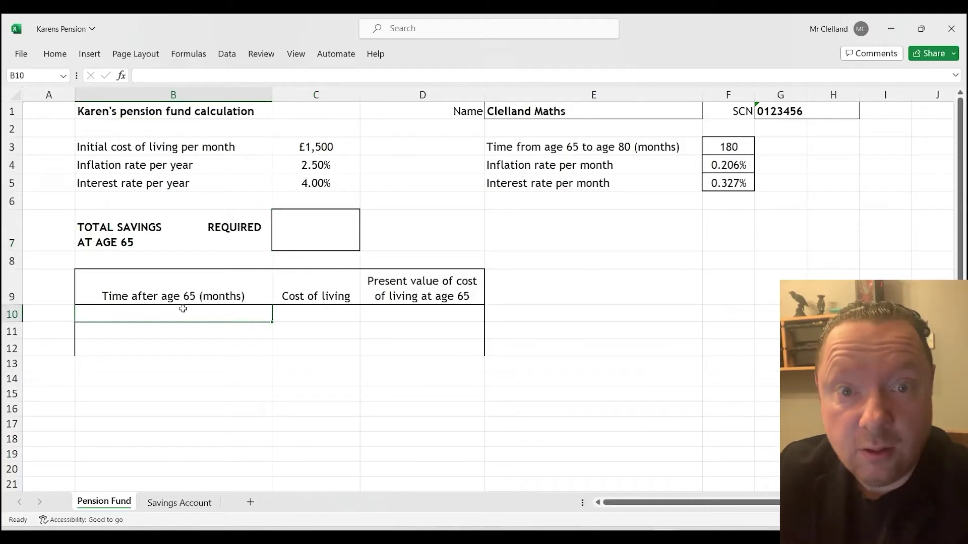
{"action": "type", "text": "0"}
{"action": "key", "text": "Return"}
{"action": "type", "text": "1"}
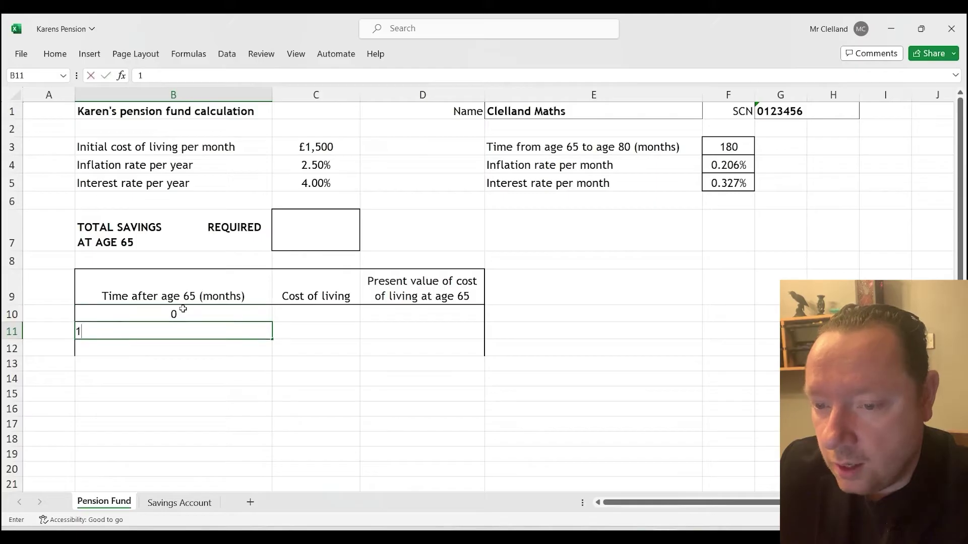
{"action": "key", "text": "Return"}
{"action": "type", "text": "2"}
{"action": "key", "text": "Return"}
- Fill the month series down column B until it reaches 180 at B190
{"action": "left_click_drag", "start_coordinate": [182, 313], "coordinate": [264, 484]}
{"action": "scroll", "coordinate": [260, 419], "scroll_direction": "down", "scroll_amount": 3}
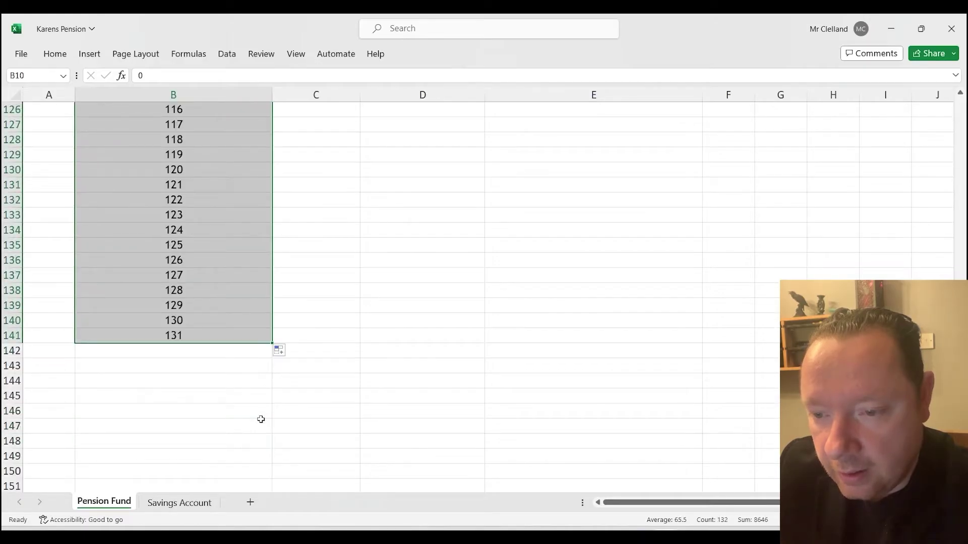
{"action": "left_click_drag", "start_coordinate": [273, 344], "coordinate": [276, 485]}
{"action": "scroll", "coordinate": [247, 405], "scroll_direction": "down", "scroll_amount": 2}
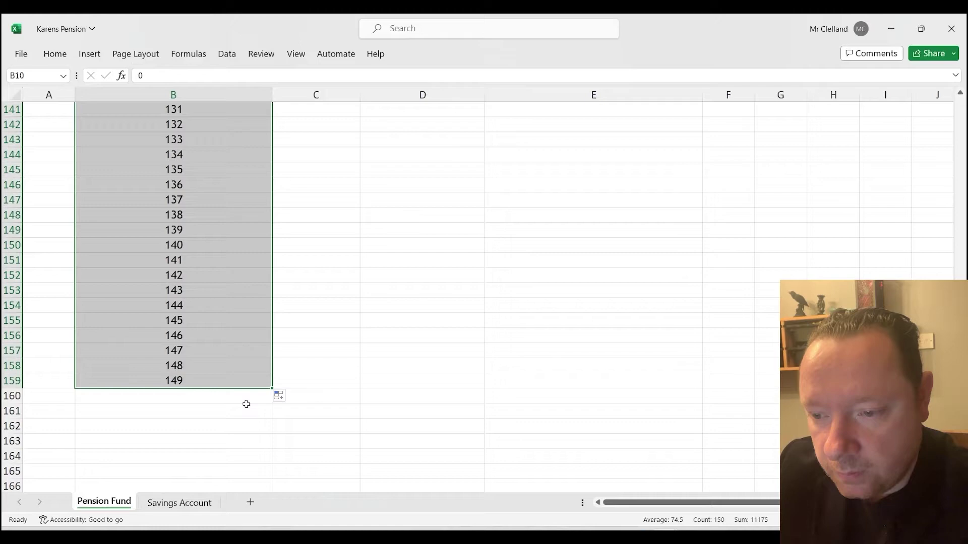
{"action": "scroll", "coordinate": [246, 405], "scroll_direction": "down", "scroll_amount": 3}
{"action": "left_click_drag", "start_coordinate": [272, 254], "coordinate": [277, 408]}
{"action": "scroll", "coordinate": [274, 408], "scroll_direction": "down", "scroll_amount": 2}
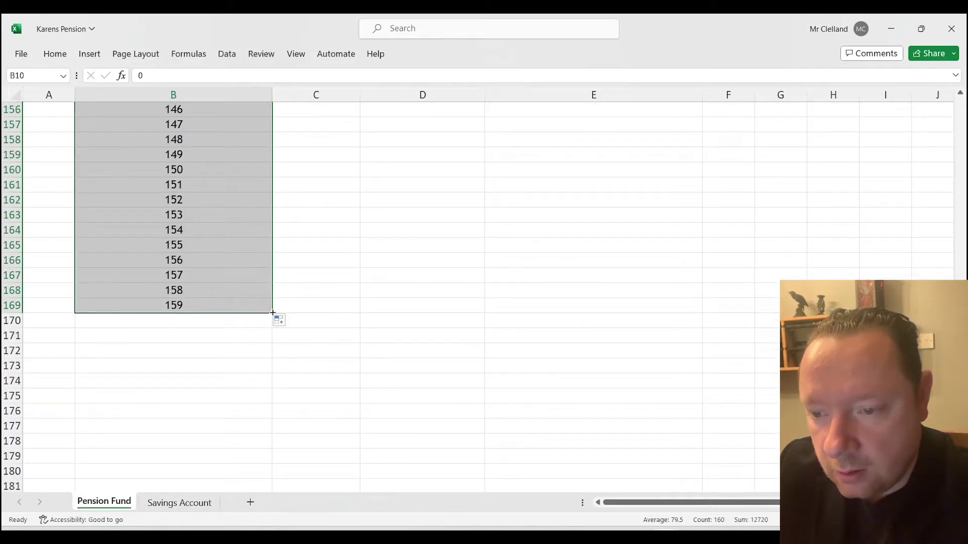
{"action": "left_click_drag", "start_coordinate": [273, 313], "coordinate": [271, 449]}
{"action": "scroll", "coordinate": [260, 415], "scroll_direction": "down", "scroll_amount": 2}
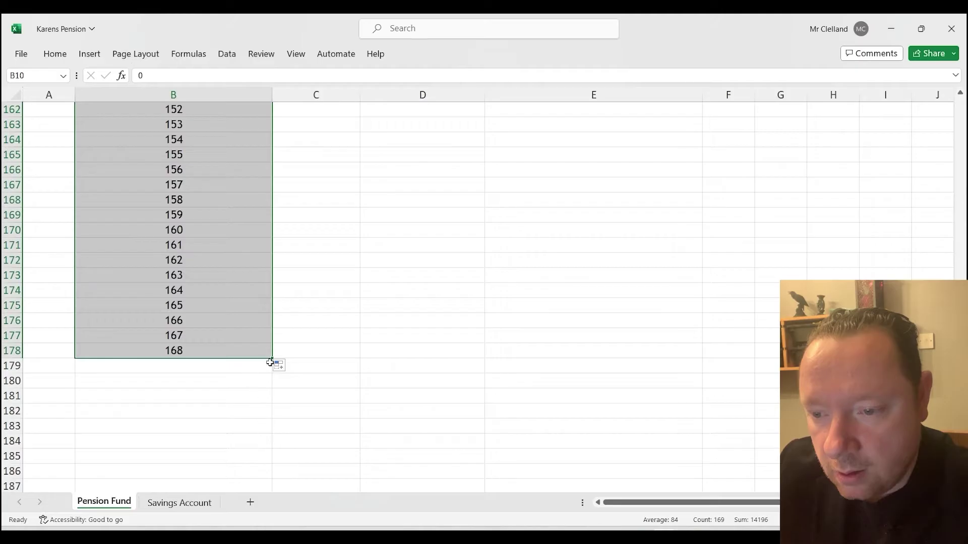
{"action": "left_click_drag", "start_coordinate": [270, 362], "coordinate": [277, 465]}
{"action": "scroll", "coordinate": [272, 460], "scroll_direction": "down", "scroll_amount": 2}
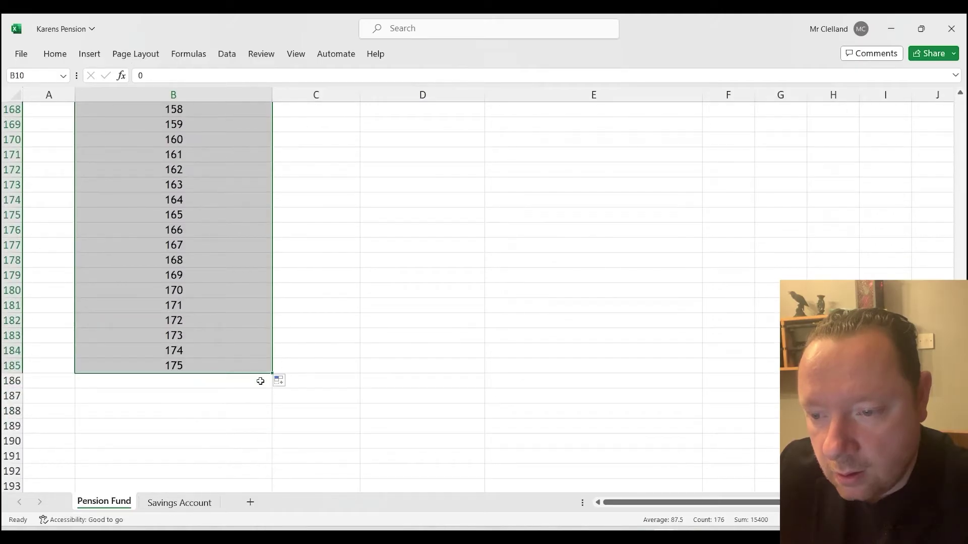
{"action": "left_click_drag", "start_coordinate": [272, 374], "coordinate": [272, 447]}
{"action": "scroll", "coordinate": [299, 360], "scroll_direction": "up", "scroll_amount": 20}
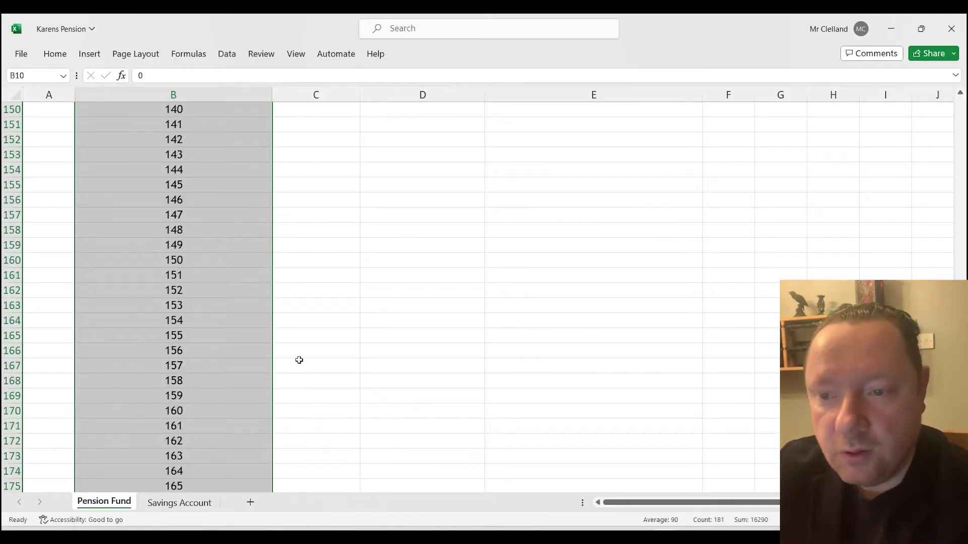
{"action": "scroll", "coordinate": [298, 360], "scroll_direction": "up", "scroll_amount": 20}
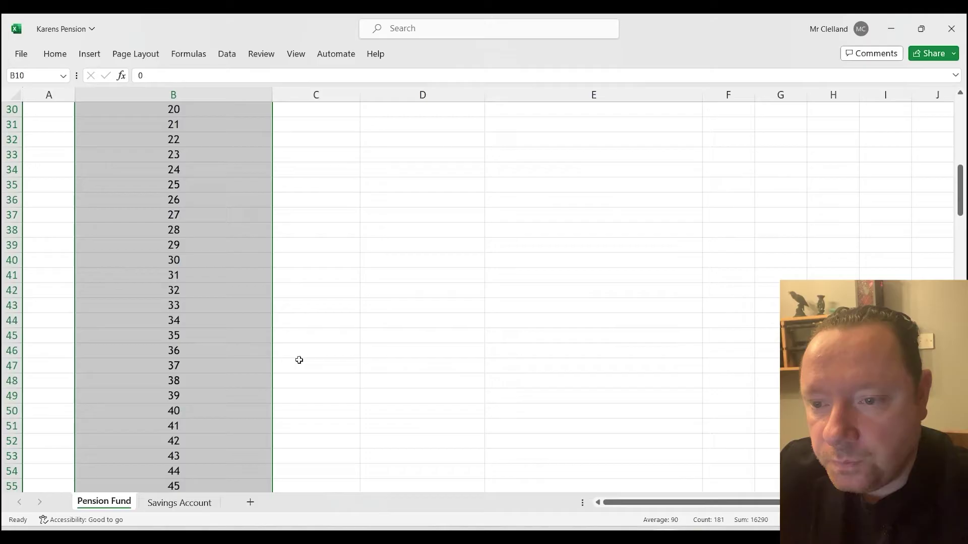
- Enter =ROUND($C$3*(1+$F$4)^B10,2) in C10 so month 0 costs £1,500.00
{"action": "left_click", "coordinate": [461, 392]}
{"action": "left_click", "coordinate": [443, 343]}
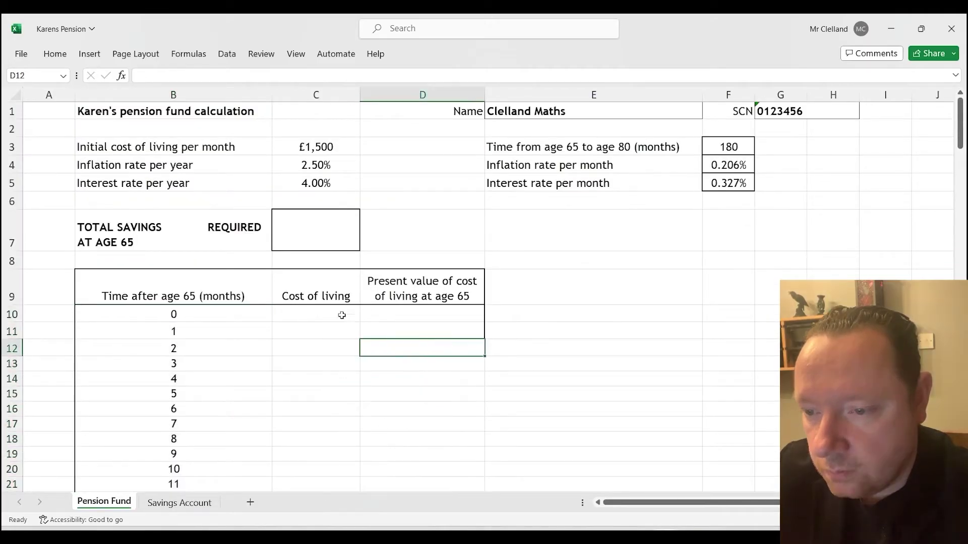
{"action": "left_click", "coordinate": [339, 313]}
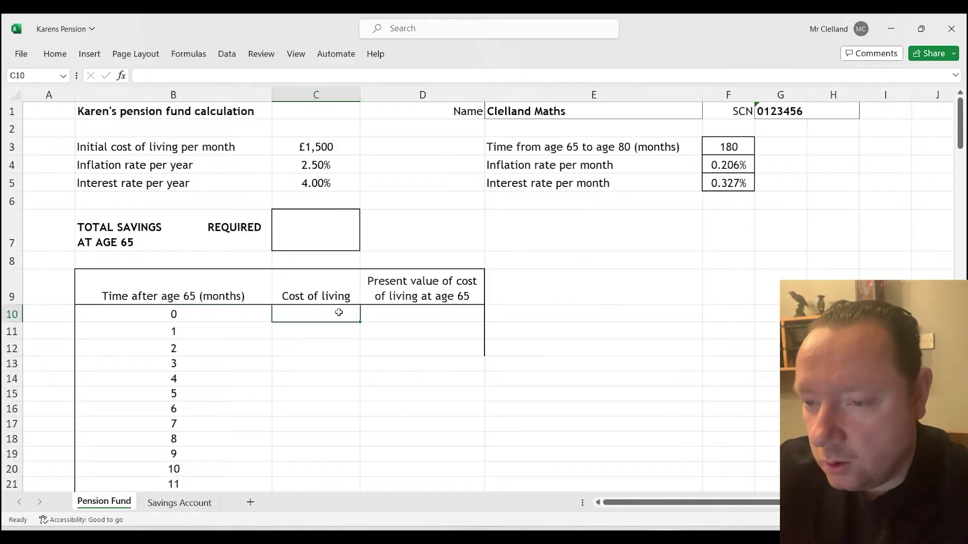
{"action": "type", "text": "=round("}
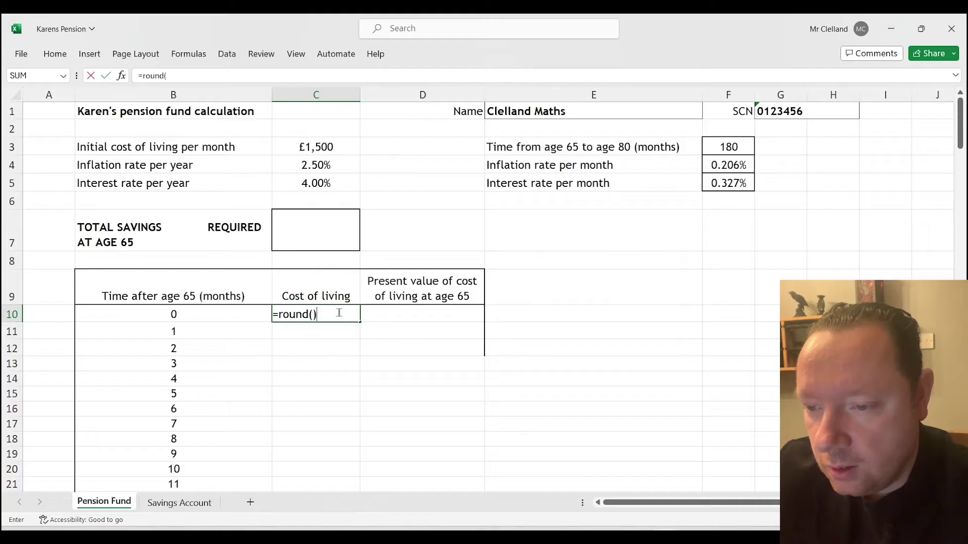
{"action": "type", "text": "$C$3"}
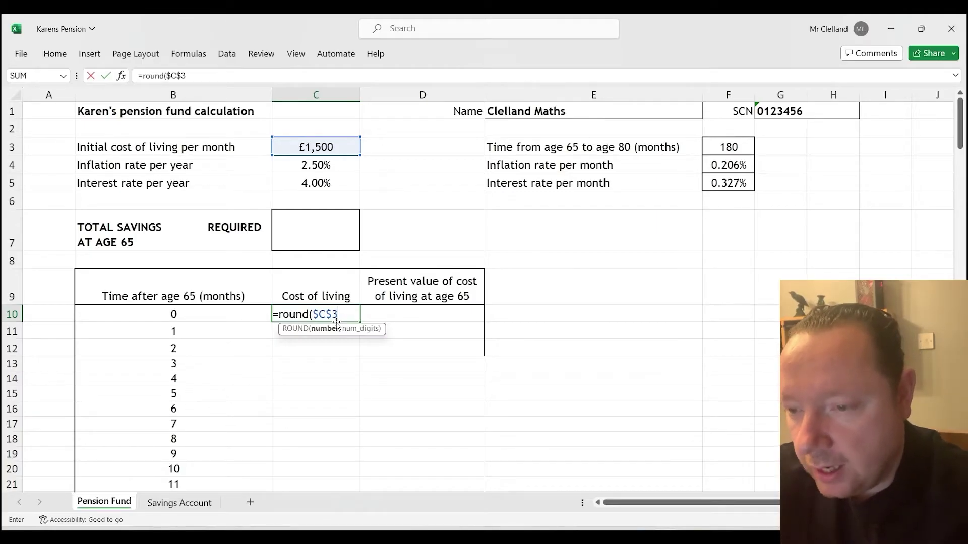
{"action": "type", "text": "*("}
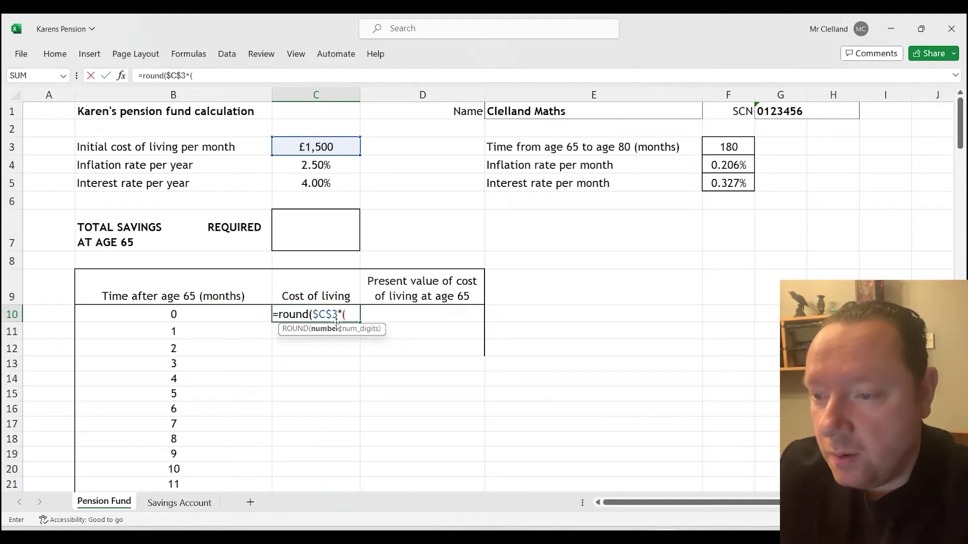
{"action": "type", "text": "1+"}
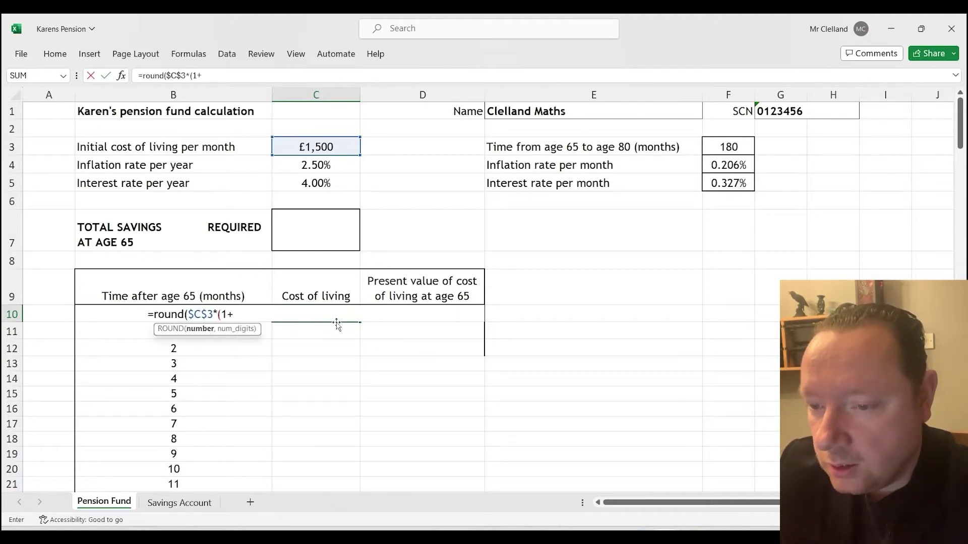
{"action": "type", "text": "$F"}
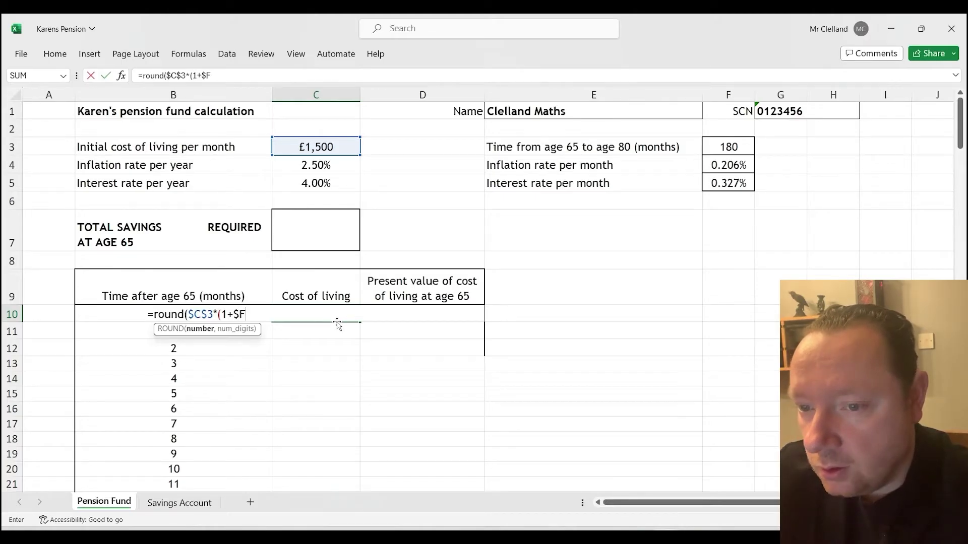
{"action": "type", "text": "$4"}
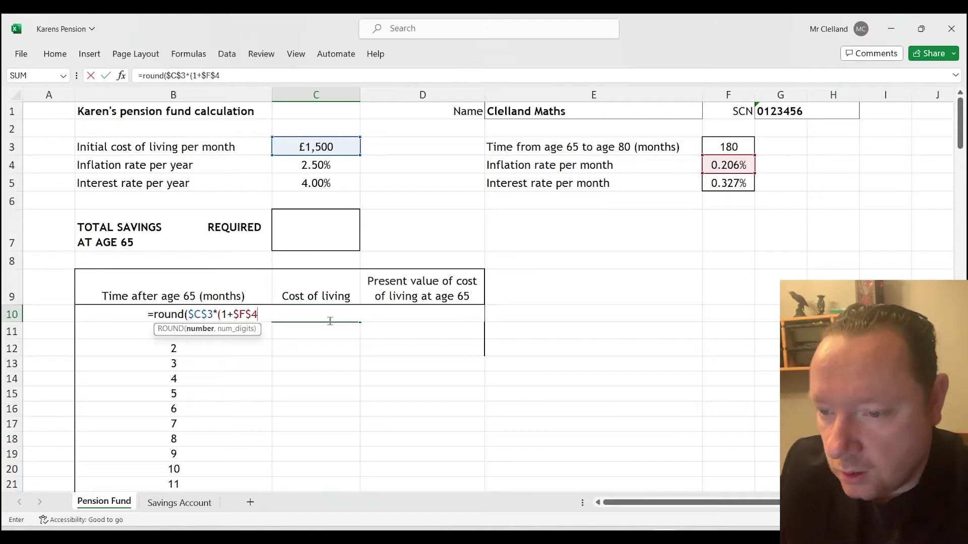
{"action": "type", "text": ")^"}
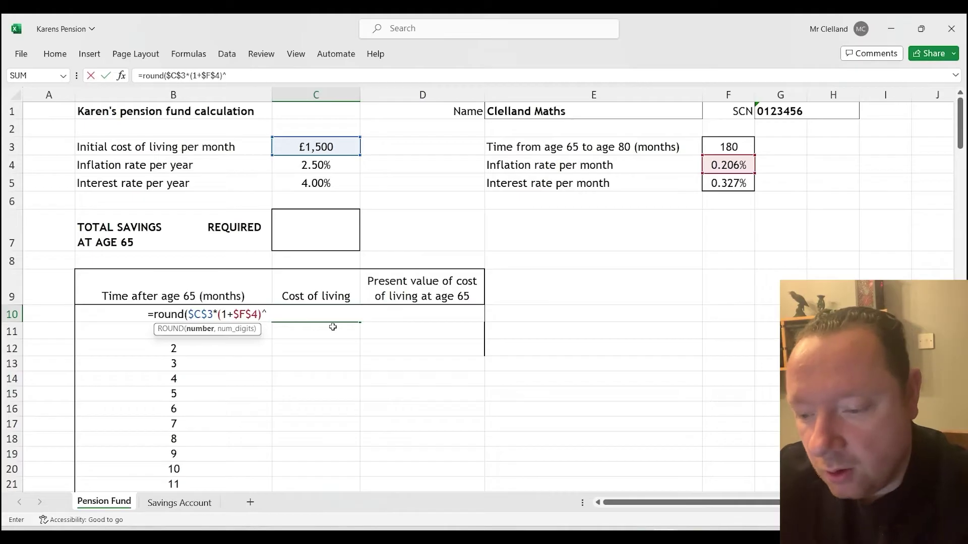
{"action": "type", "text": "B10"}
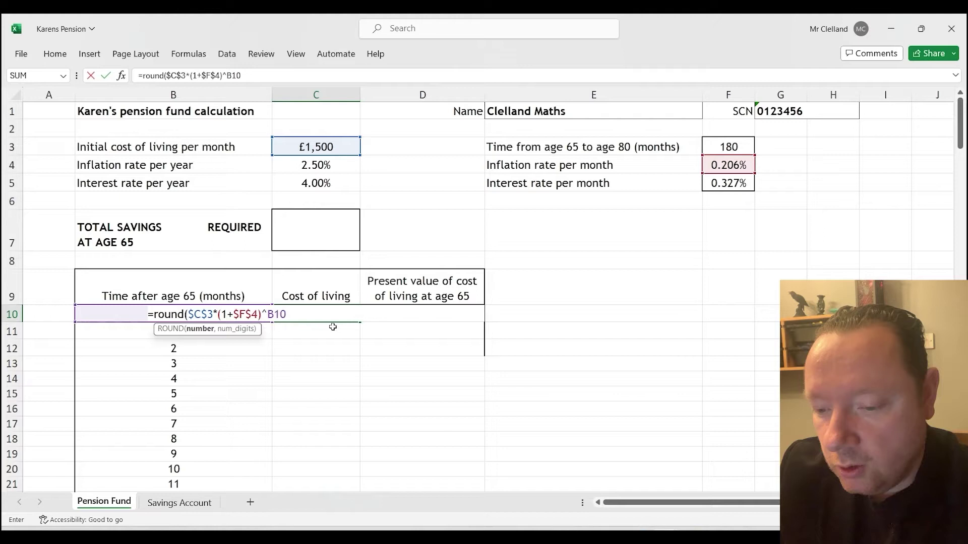
{"action": "type", "text": ",2"}
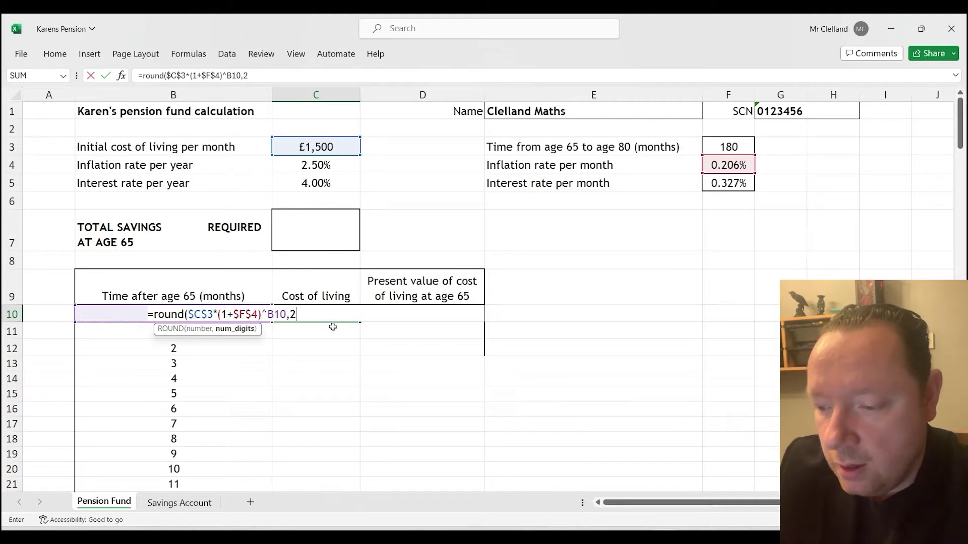
{"action": "type", "text": ")"}
{"action": "key", "text": "ctrl+Return"}
{"action": "left_click", "coordinate": [270, 76]}
{"action": "key", "text": "Return"}
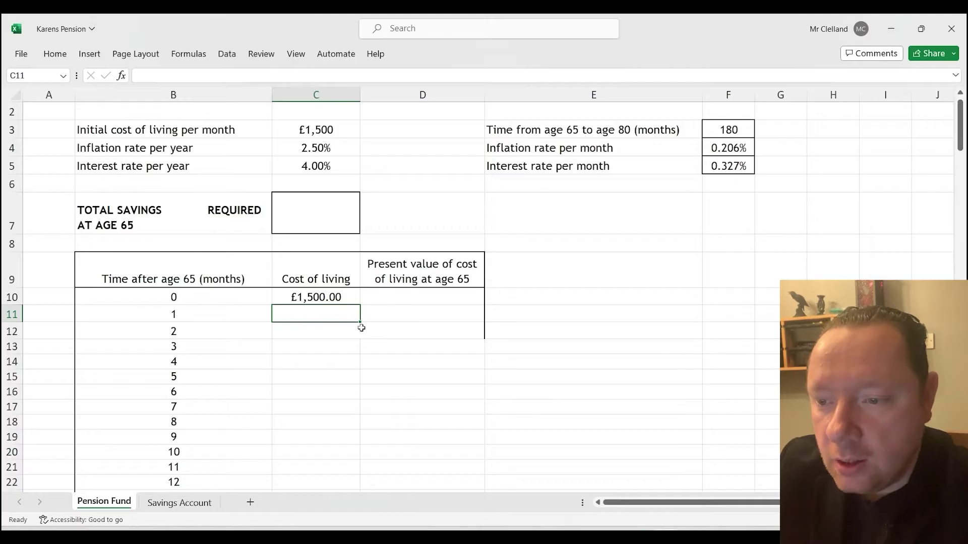
- Enter =C10/(1+$F$5)^B10 in D10 for a £1,500.00 month-0 present value
{"action": "left_click", "coordinate": [443, 358]}
{"action": "left_click", "coordinate": [431, 297]}
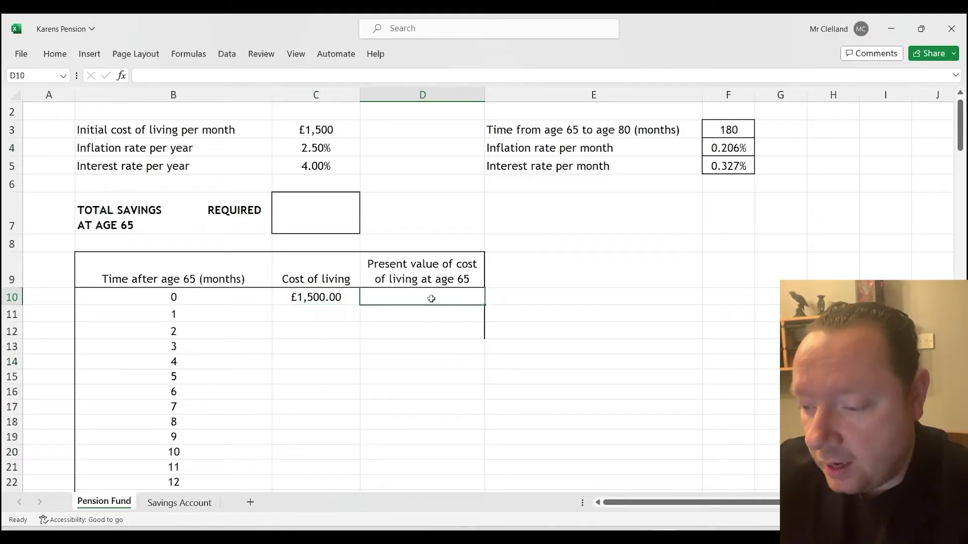
{"action": "type", "text": "=C10"}
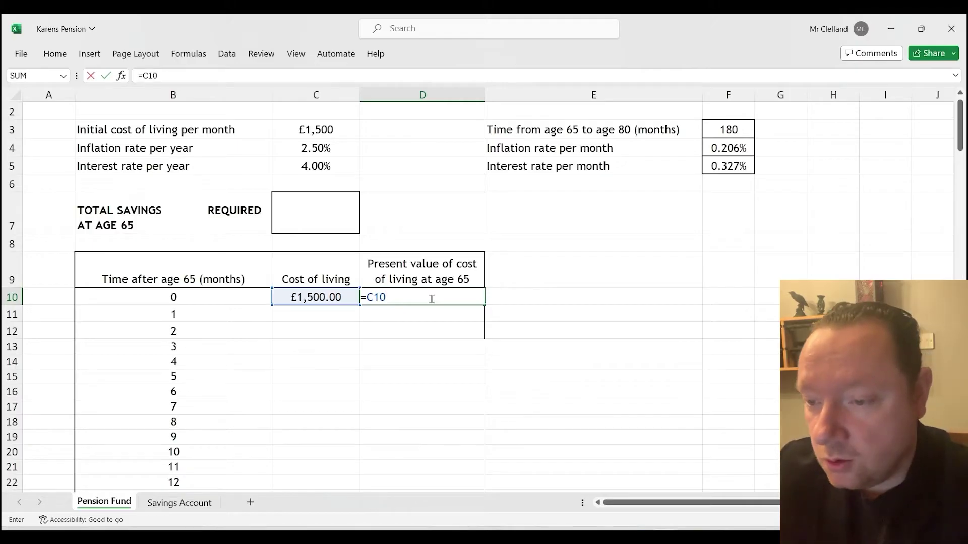
{"action": "type", "text": "/(1+"}
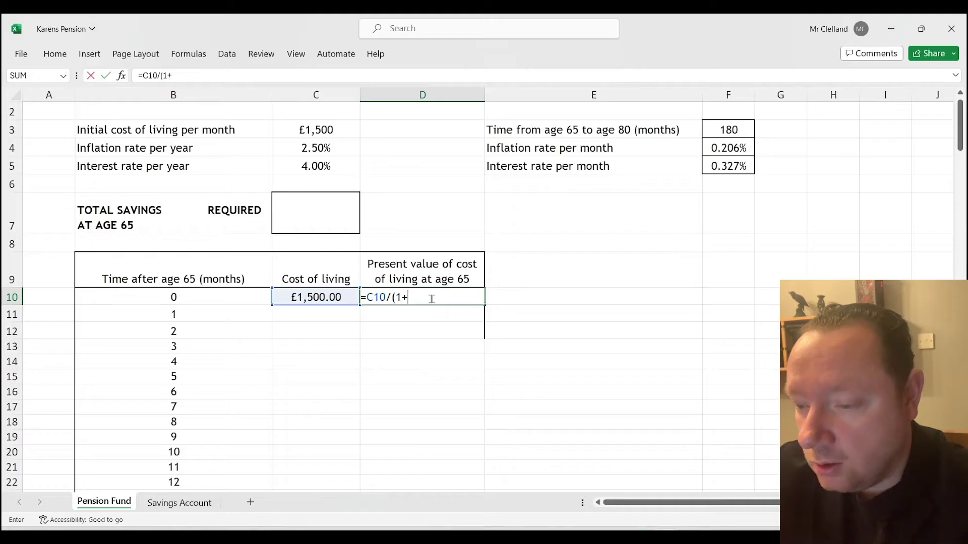
{"action": "type", "text": "$F$"}
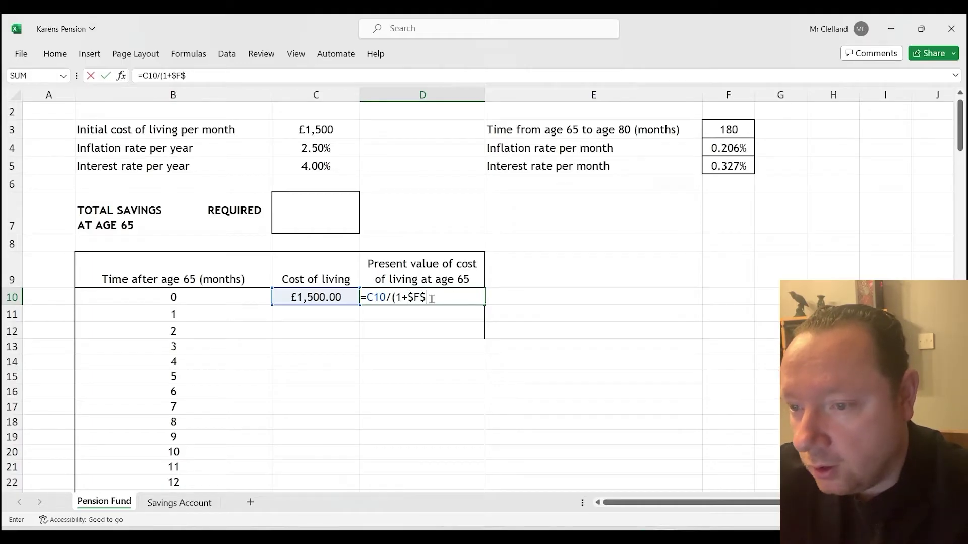
{"action": "type", "text": "5)^"}
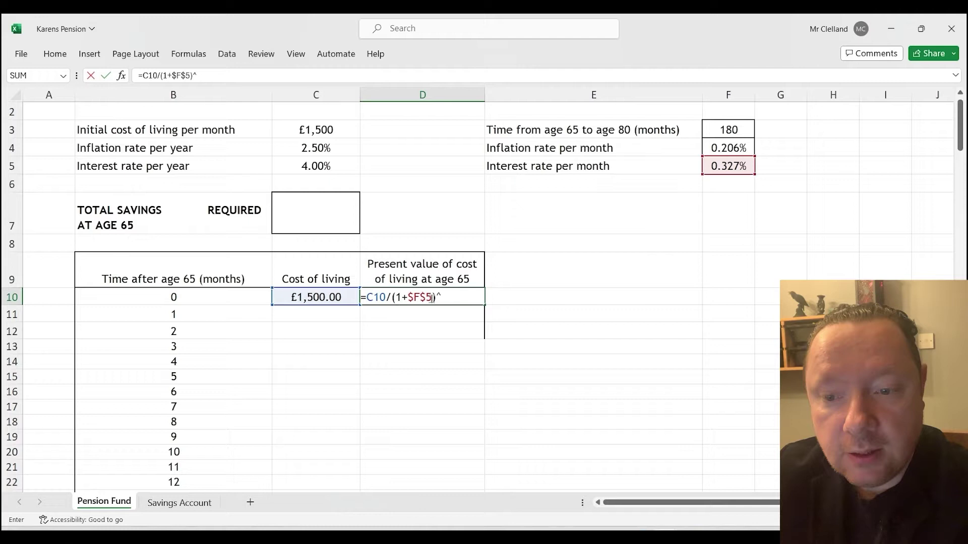
{"action": "type", "text": "B"}
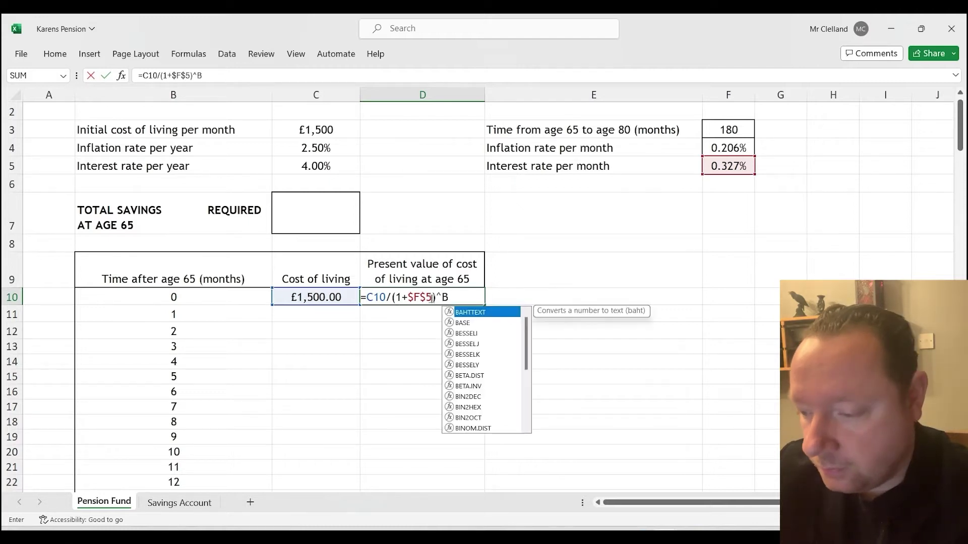
{"action": "type", "text": "10"}
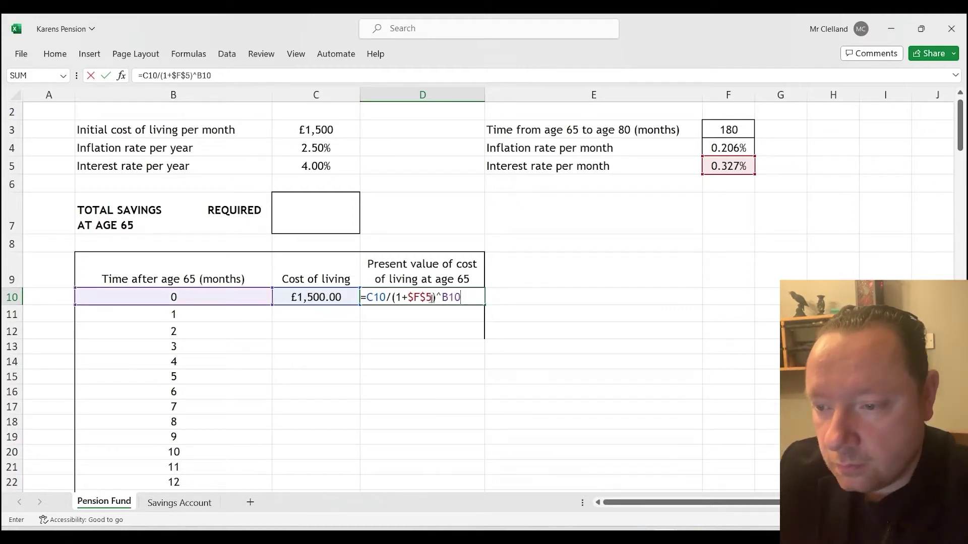
{"action": "key", "text": "Return"}
{"action": "left_click", "coordinate": [430, 297]}
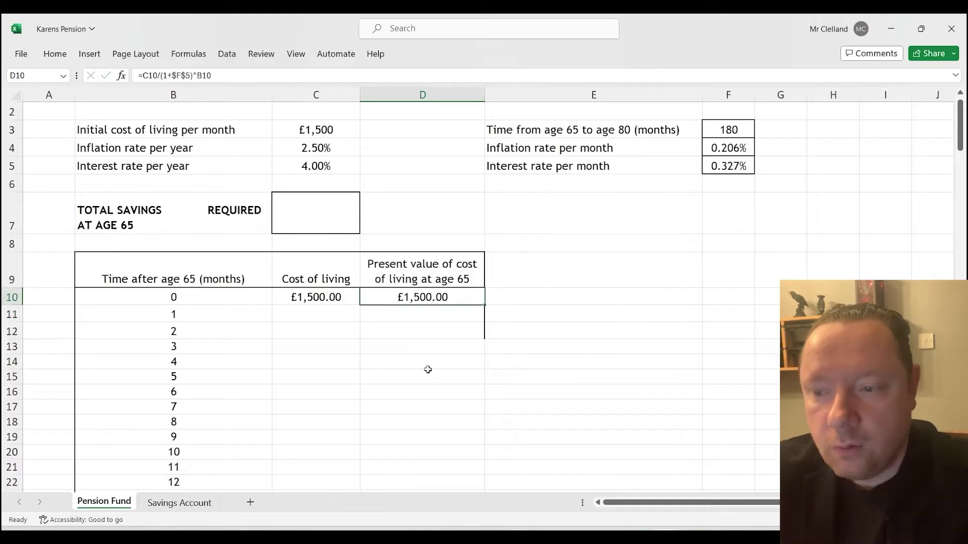
- Fill the C10 and D10 formulas down to row 190 (month 180)
{"action": "left_click_drag", "start_coordinate": [322, 298], "coordinate": [379, 296]}
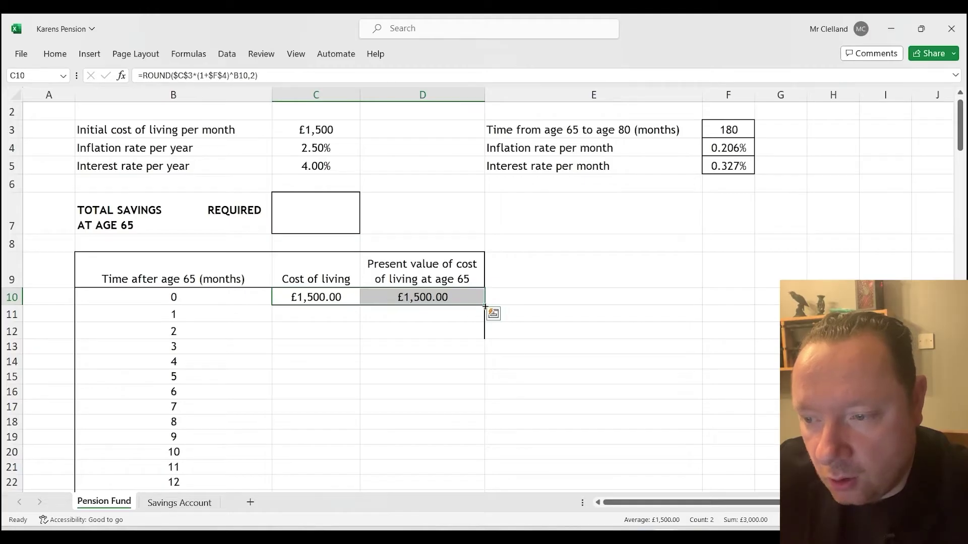
{"action": "left_click_drag", "start_coordinate": [485, 306], "coordinate": [483, 462]}
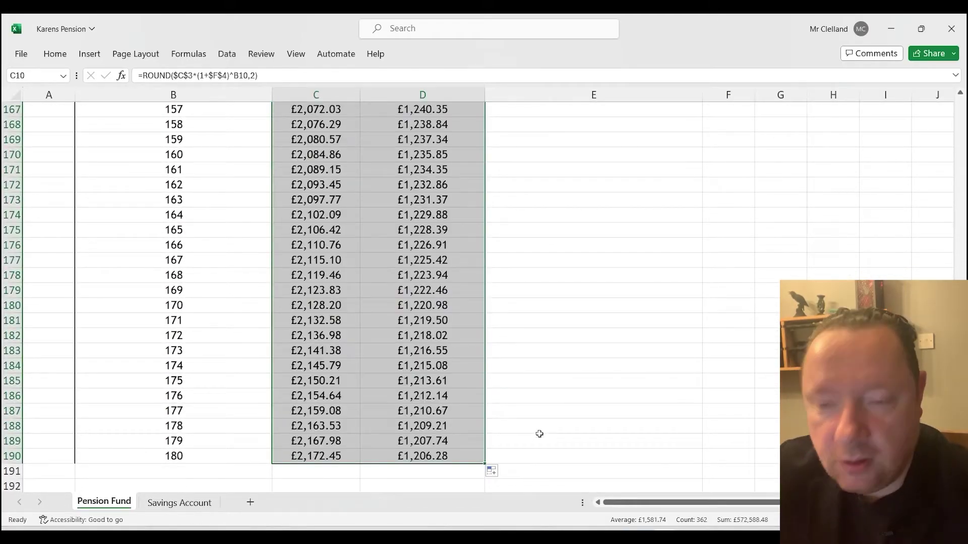
{"action": "key", "text": "ctrl+Home"}
- Total the present values in C7 with =SUM(D10:D190), giving £243,959.32
{"action": "mouse_move", "coordinate": [317, 227]}
{"action": "left_mouse_down"}
{"action": "mouse_move", "coordinate": [426, 244]}
{"action": "mouse_move", "coordinate": [315, 231]}
{"action": "left_mouse_up"}
{"action": "type", "text": "=sum("}
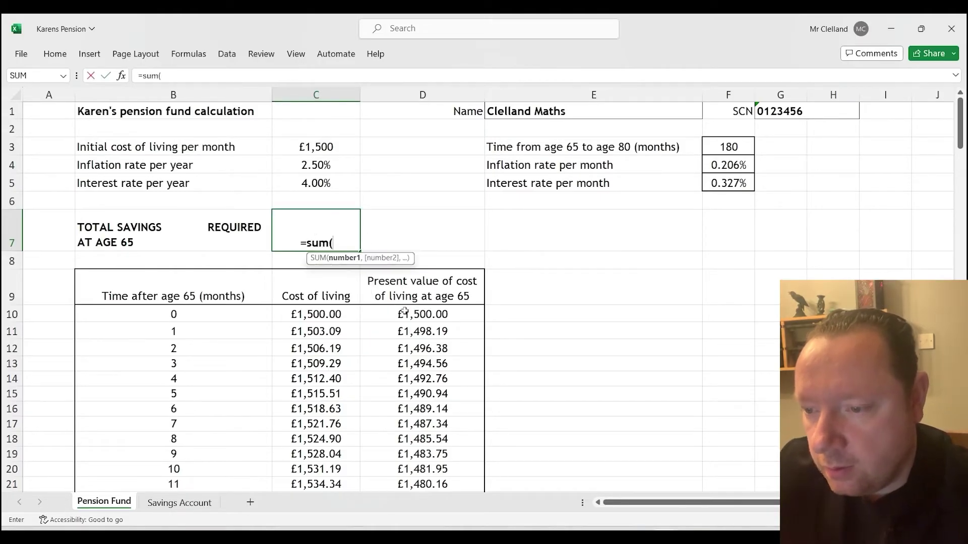
{"action": "left_click_drag", "start_coordinate": [405, 312], "coordinate": [450, 457]}
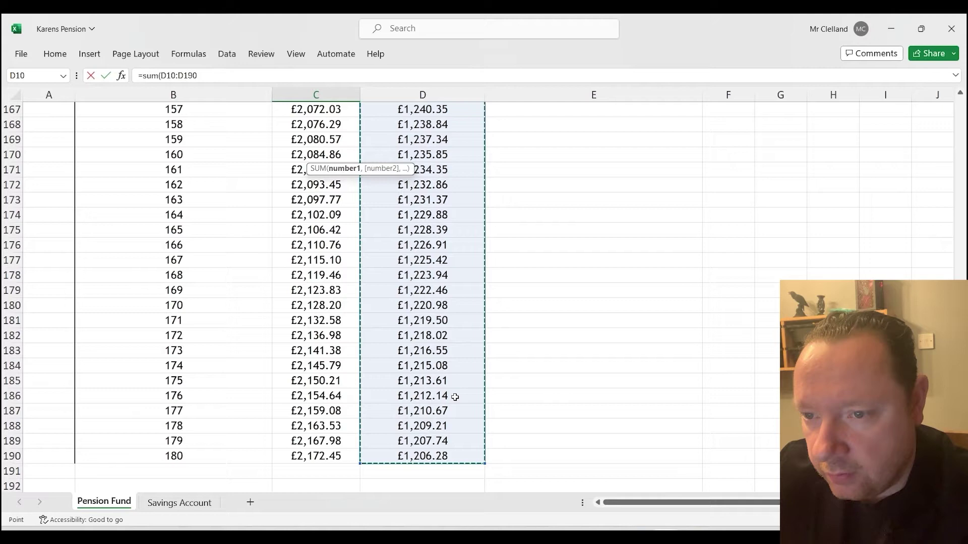
{"action": "left_click", "coordinate": [227, 75]}
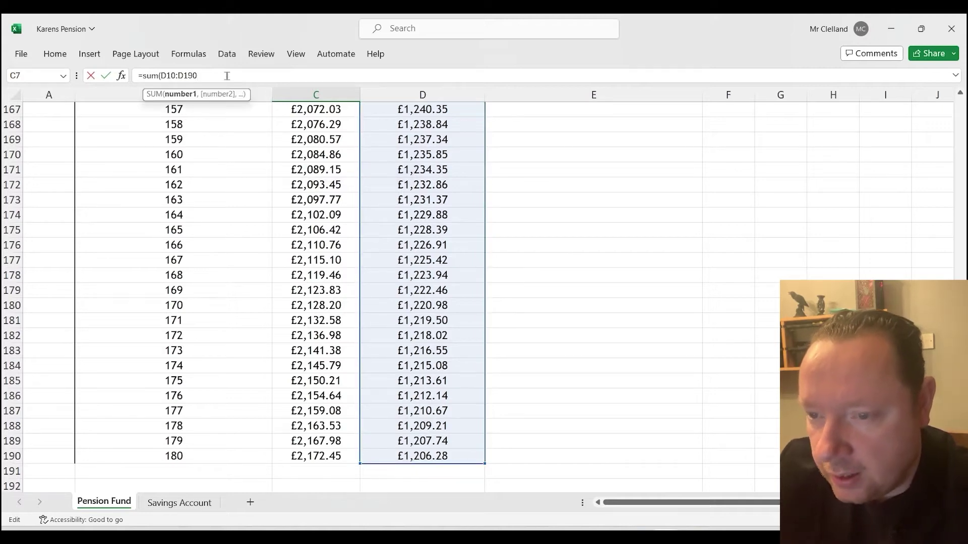
{"action": "type", "text": ")"}
{"action": "key", "text": "Return"}
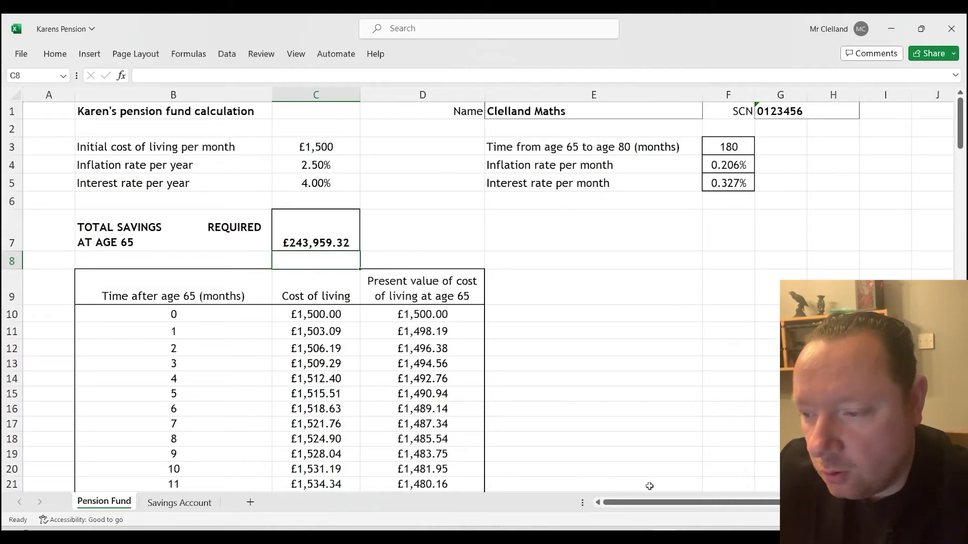
- Highlight the £243,960 target in part (a) and compare it with the workbook total
{"action": "left_click", "coordinate": [651, 502]}
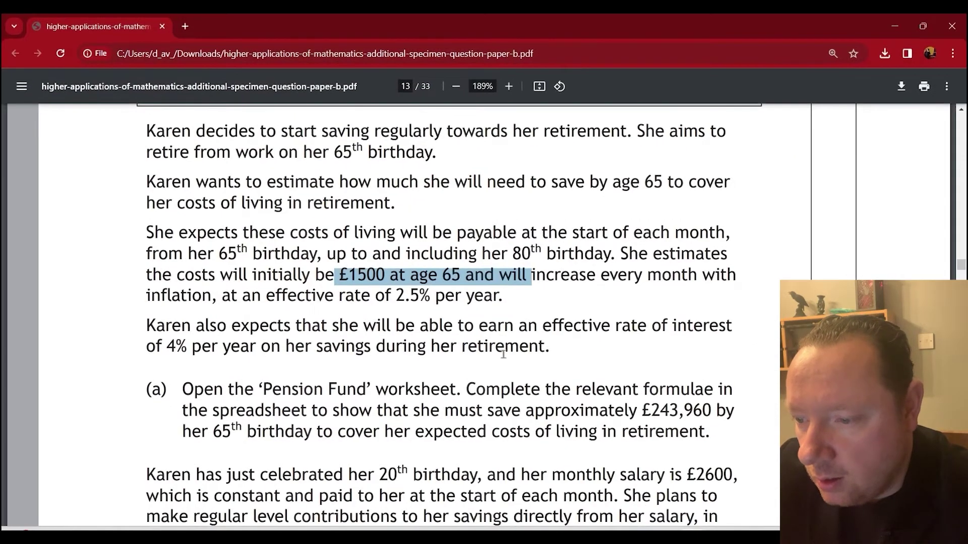
{"action": "left_click_drag", "start_coordinate": [421, 411], "coordinate": [710, 409]}
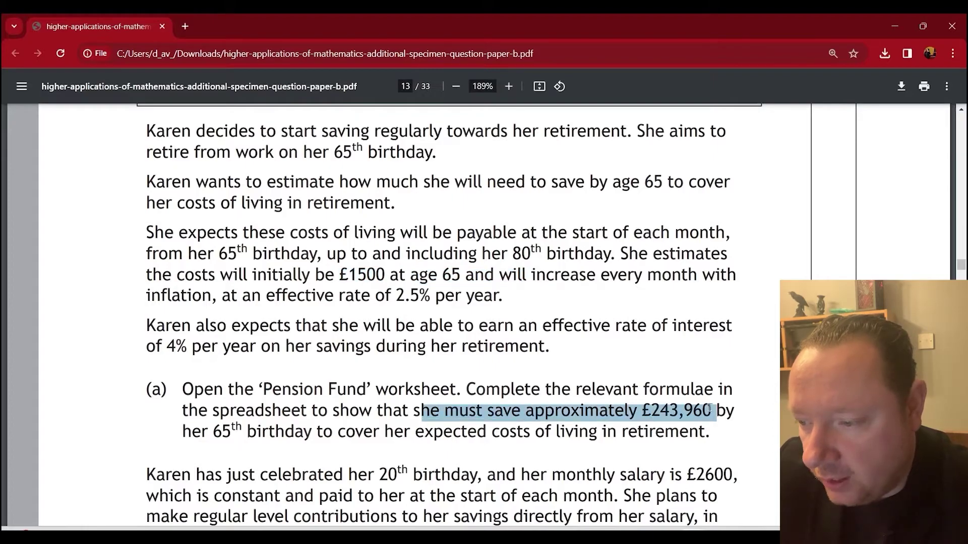
{"action": "mouse_move", "coordinate": [693, 527]}
{"action": "left_click", "coordinate": [625, 496]}
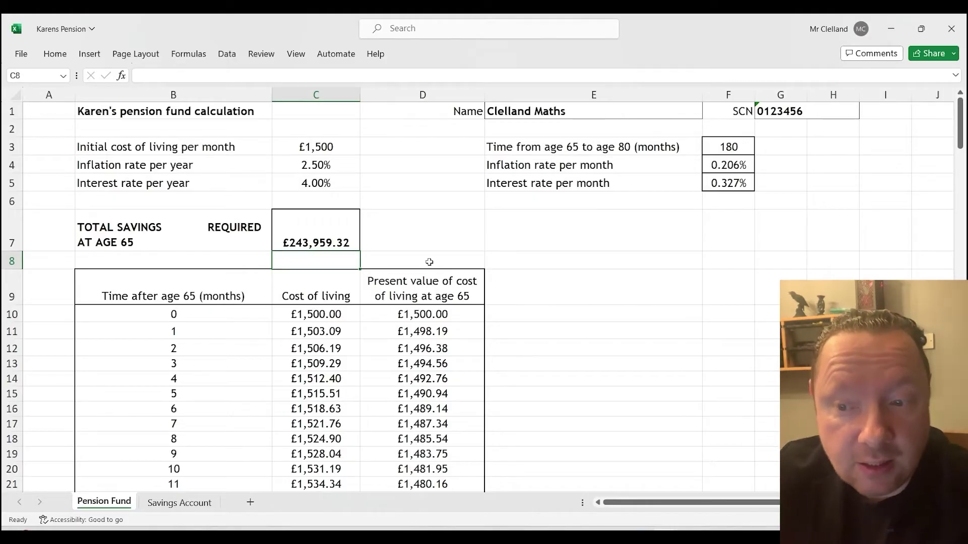
{"action": "left_click", "coordinate": [436, 237]}
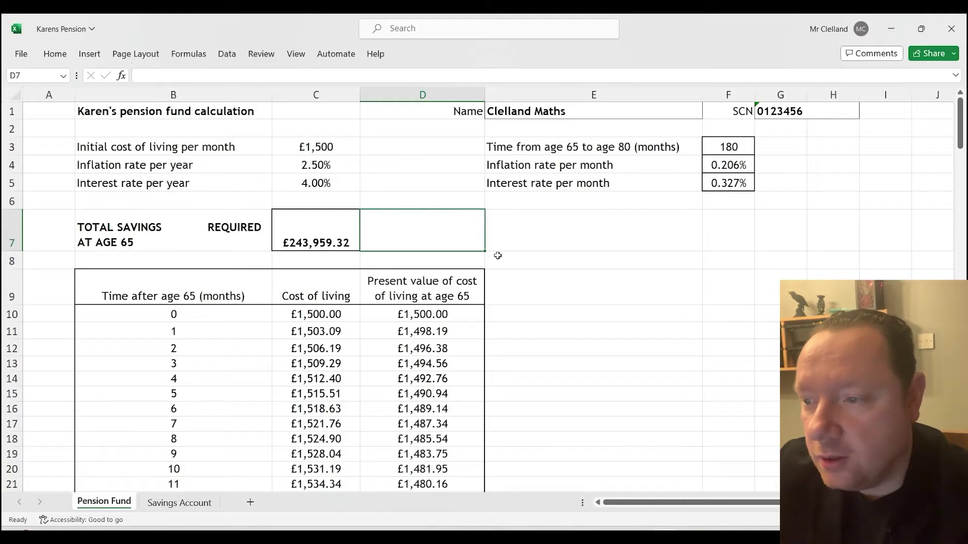
{"action": "key", "text": "alt+Tab"}
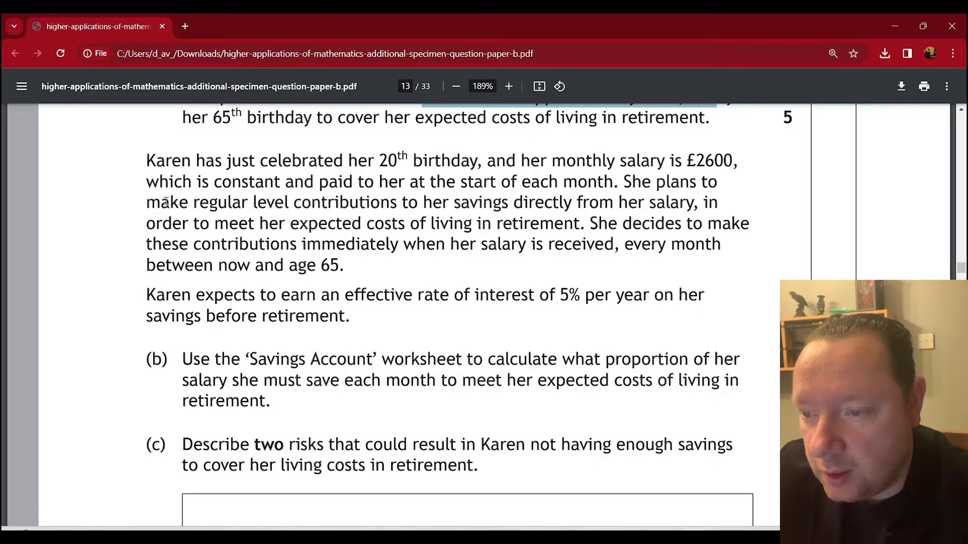
- Highlight the monthly salary contributions, 5% savings interest and the part (b) Savings Account task
{"action": "left_click_drag", "start_coordinate": [161, 202], "coordinate": [346, 271]}
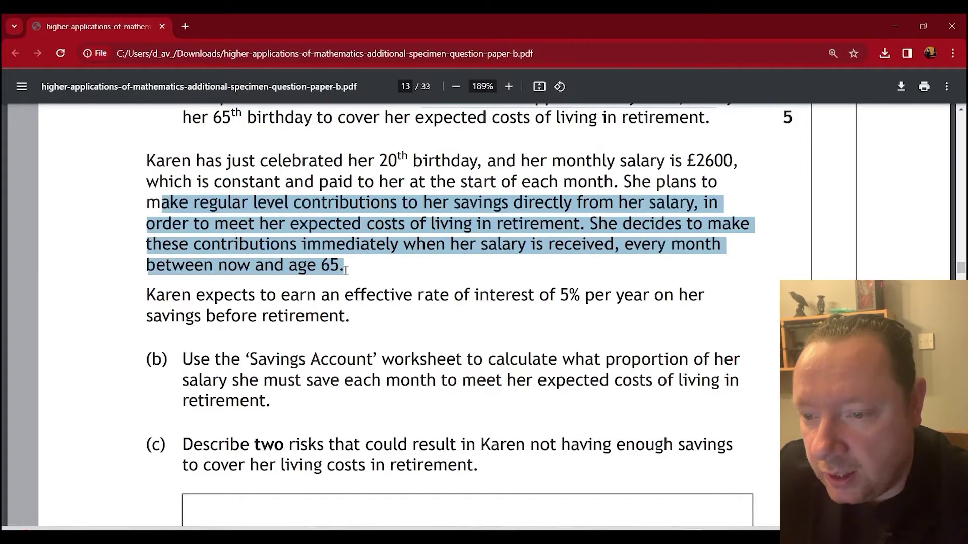
{"action": "left_click_drag", "start_coordinate": [156, 296], "coordinate": [321, 323]}
{"action": "left_click", "coordinate": [321, 323]}
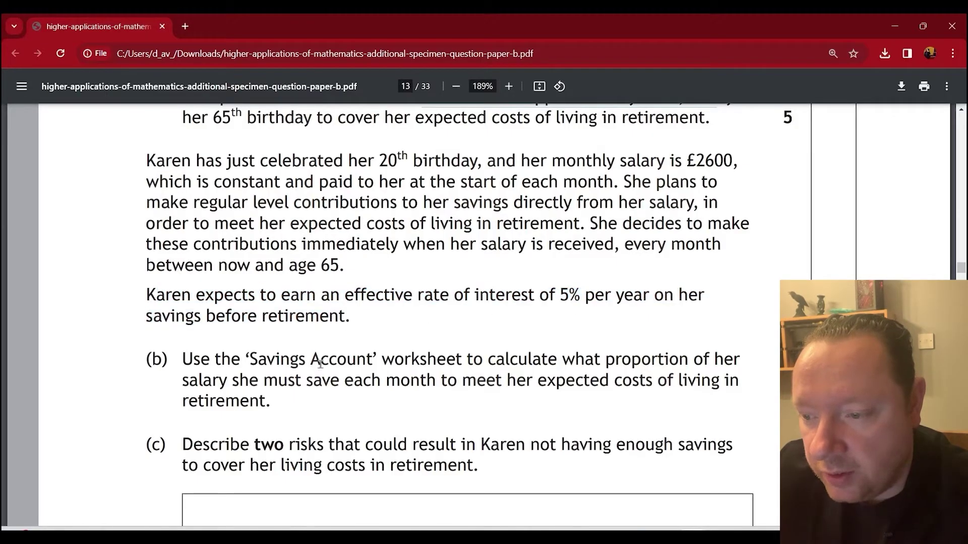
{"action": "left_click_drag", "start_coordinate": [182, 358], "coordinate": [327, 384]}
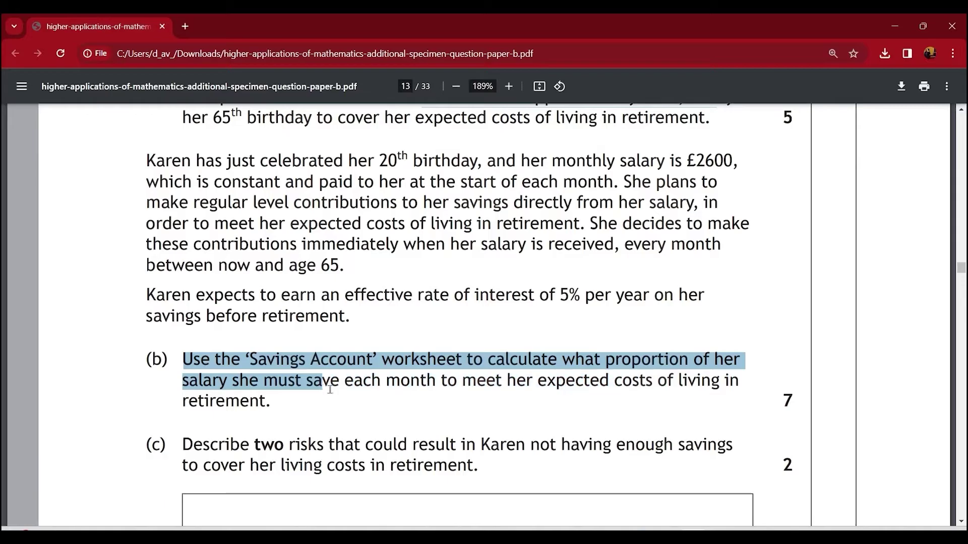
- Switch to the Savings Account sheet and select F3 for the time until retirement
{"action": "mouse_move", "coordinate": [665, 538]}
{"action": "left_click", "coordinate": [597, 474]}
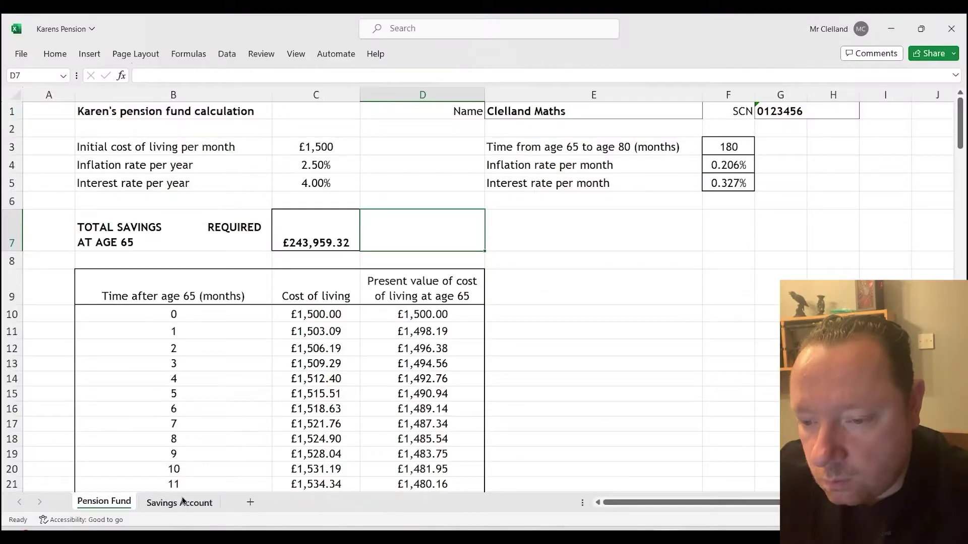
{"action": "left_click", "coordinate": [182, 503]}
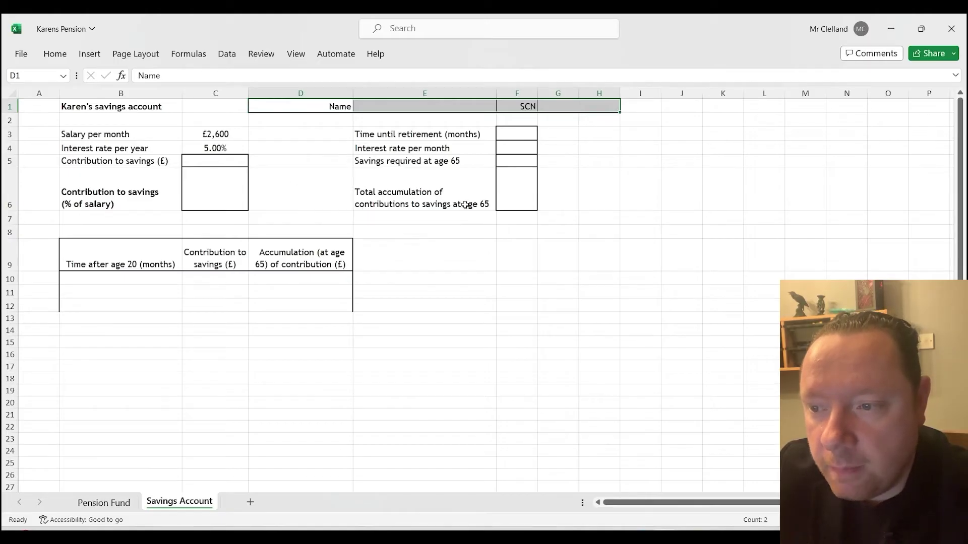
{"action": "left_click", "coordinate": [526, 134]}
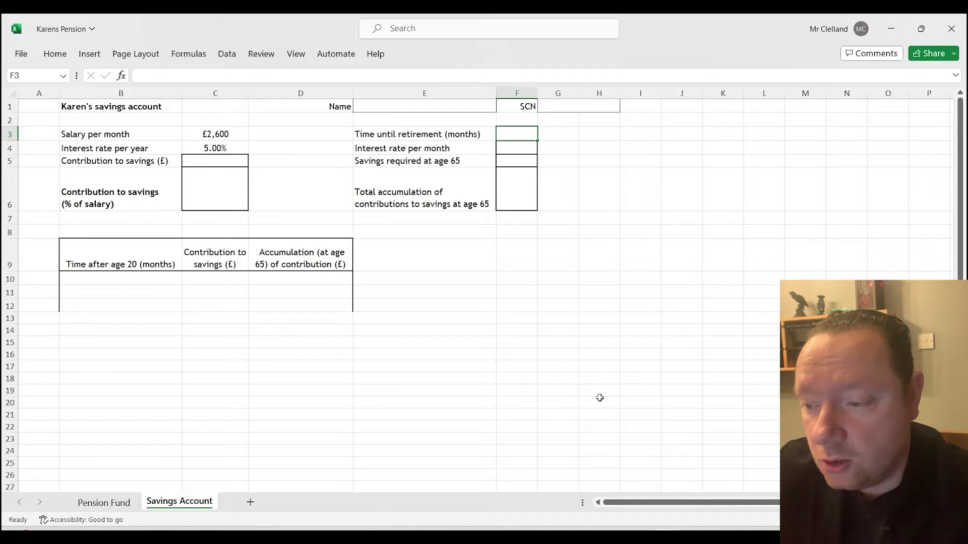
- Calculate 45 × 12 = 540 months in Calculator
{"action": "key", "text": "alt+Tab"}
{"action": "left_click", "coordinate": [610, 228]}
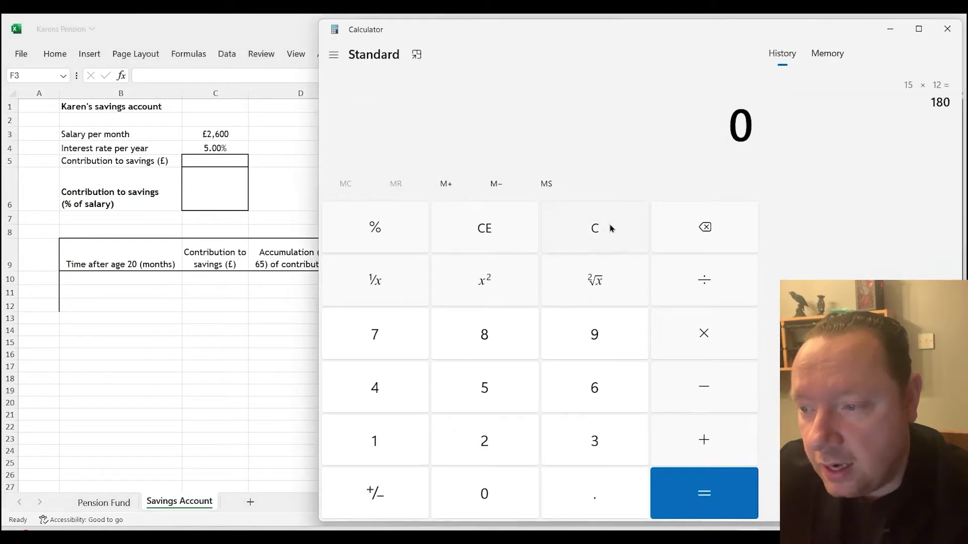
{"action": "type", "text": "45*"}
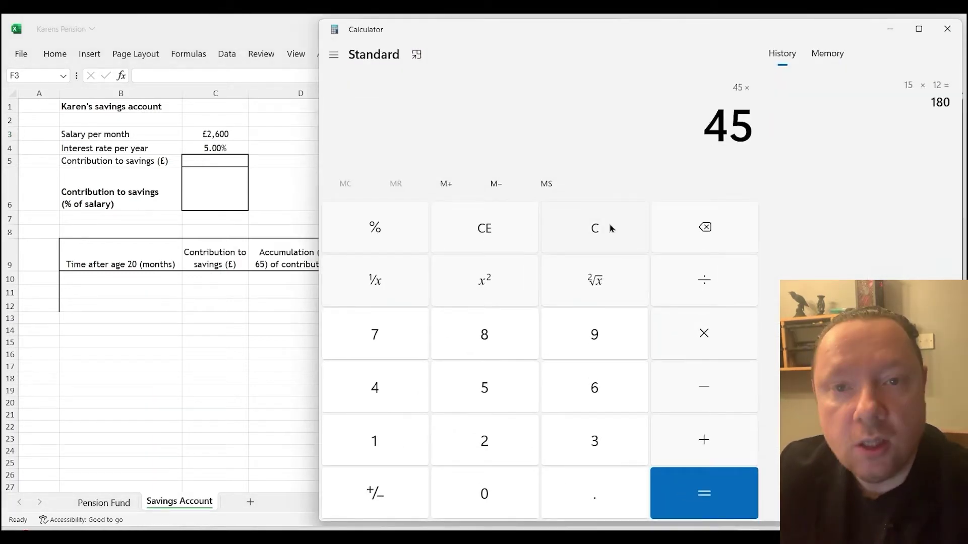
{"action": "type", "text": "12"}
{"action": "key", "text": "Return"}
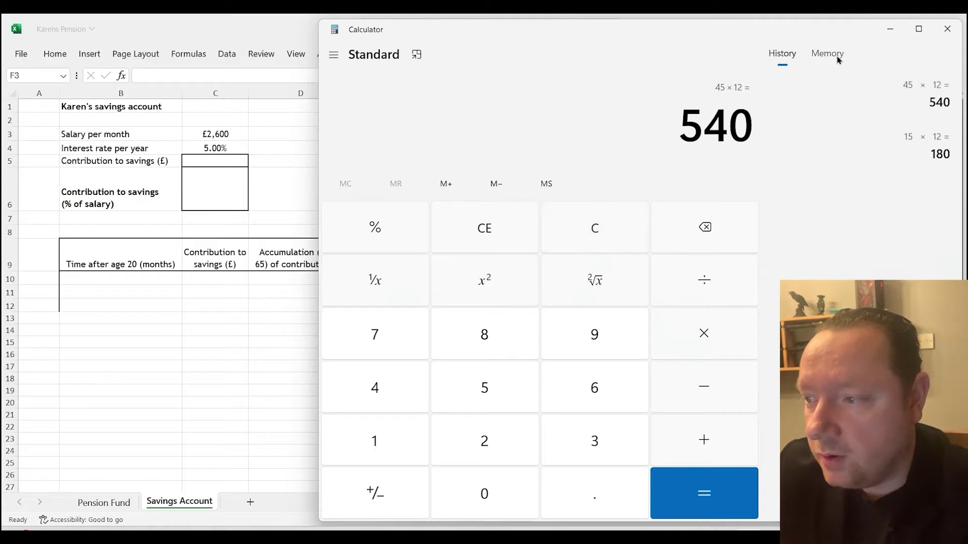
{"action": "left_click", "coordinate": [889, 30]}
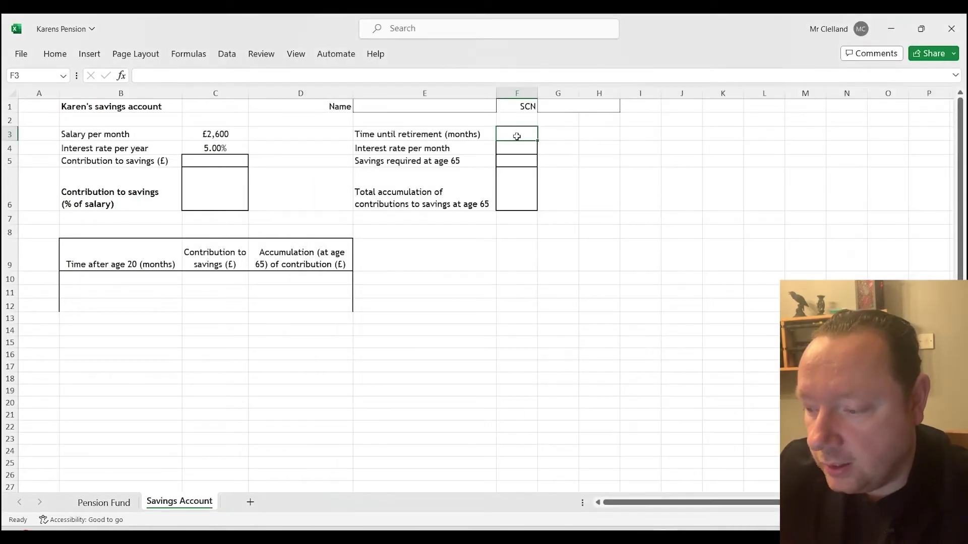
- Enter 540 in F3 and =(1+$C$4)^(1/12)-1 in F4 for 0.407% monthly interest
{"action": "type", "text": "540"}
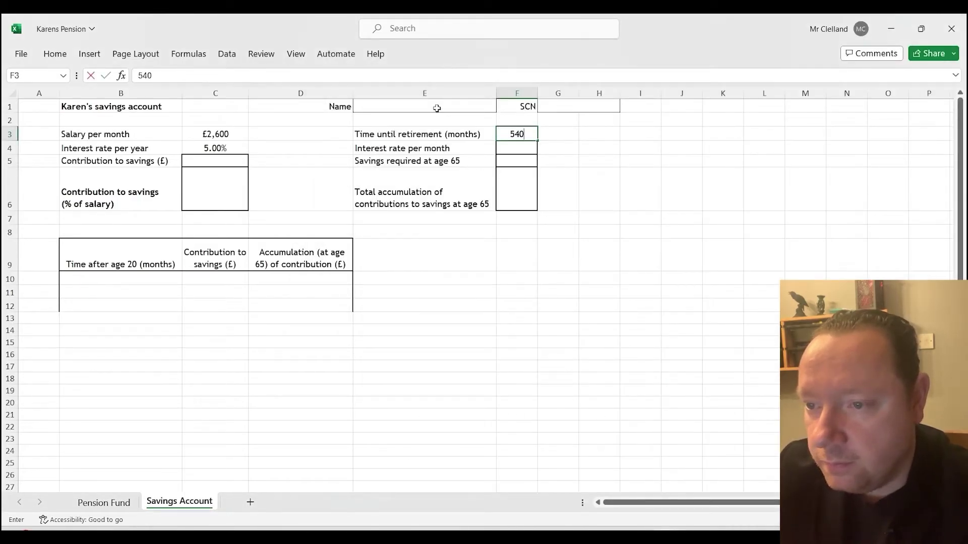
{"action": "left_click", "coordinate": [512, 145]}
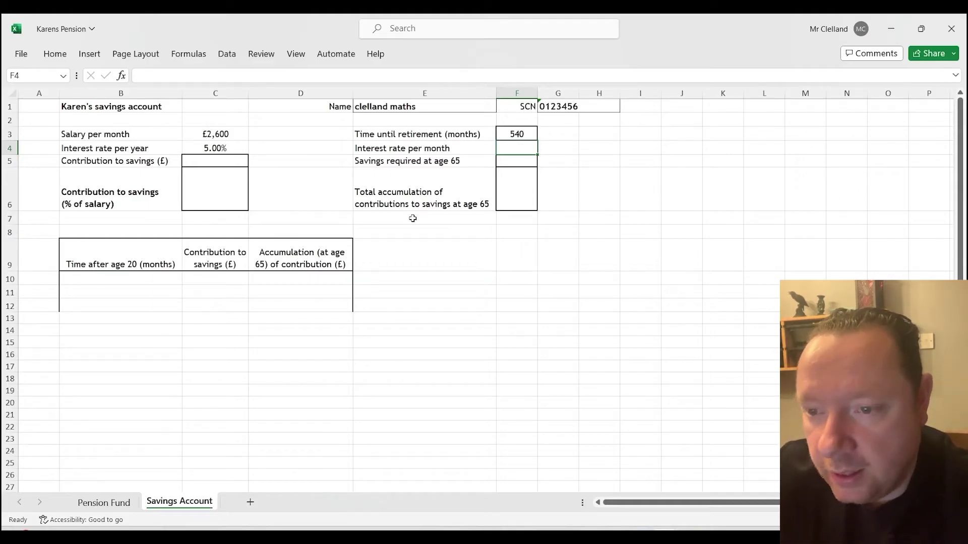
{"action": "type", "text": "=$C$"}
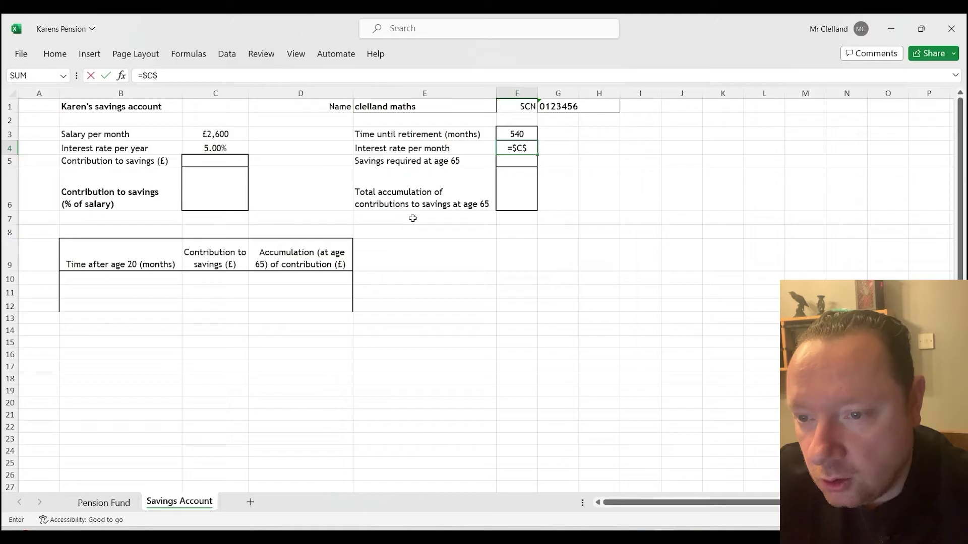
{"action": "type", "text": "4"}
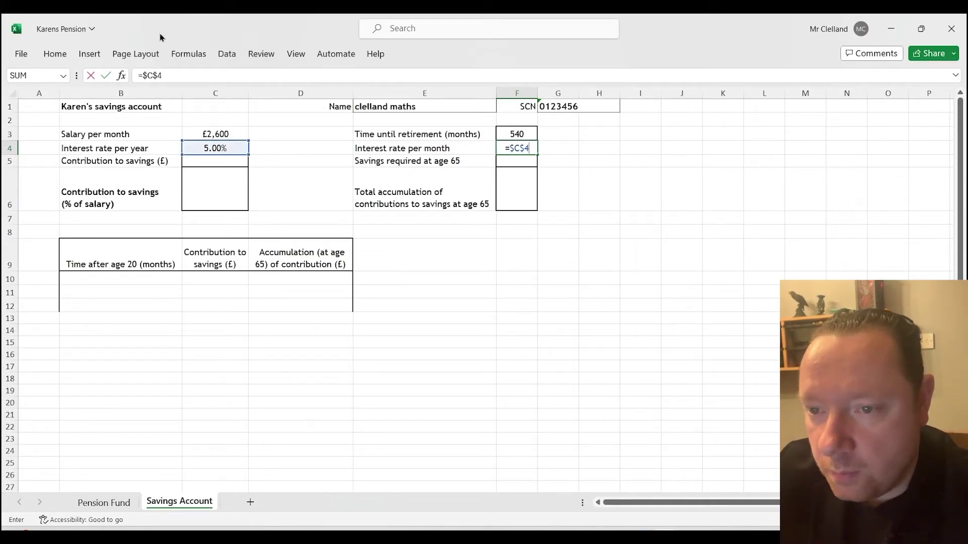
{"action": "left_click", "coordinate": [142, 75]}
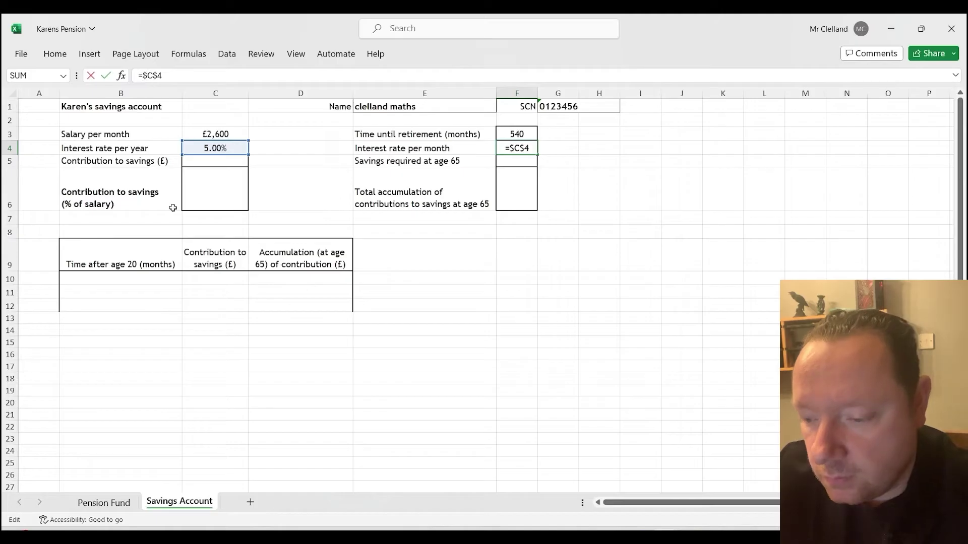
{"action": "type", "text": "(1+$C$4"}
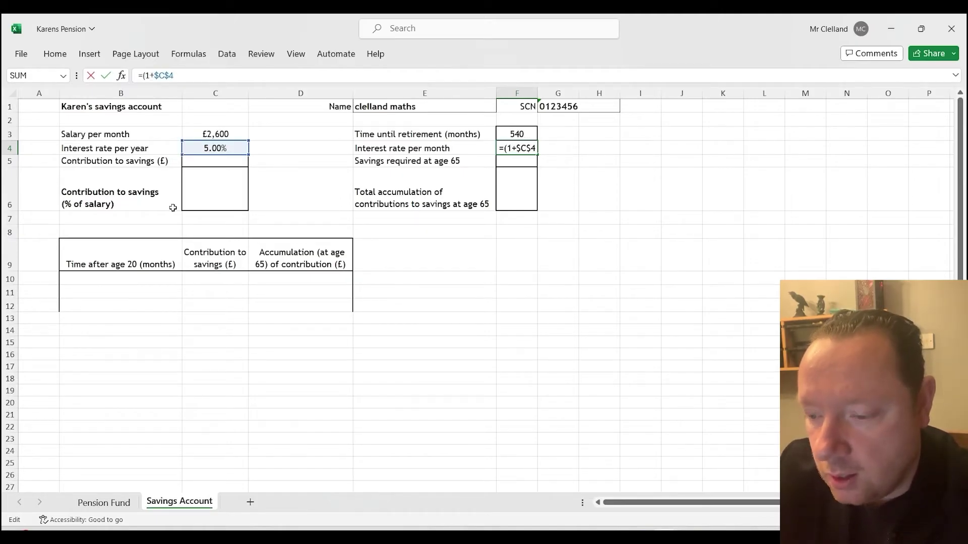
{"action": "type", "text": ")^(1/12"}
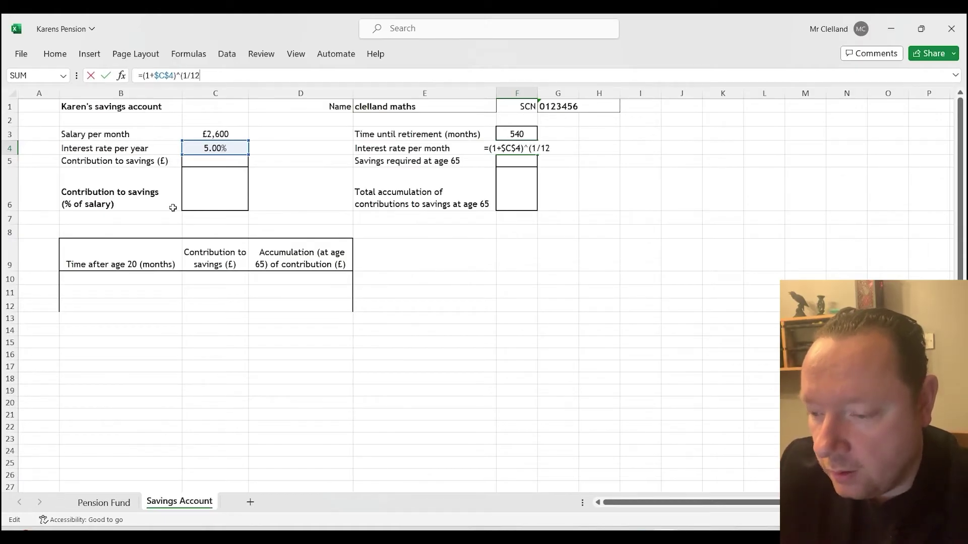
{"action": "type", "text": ")-1"}
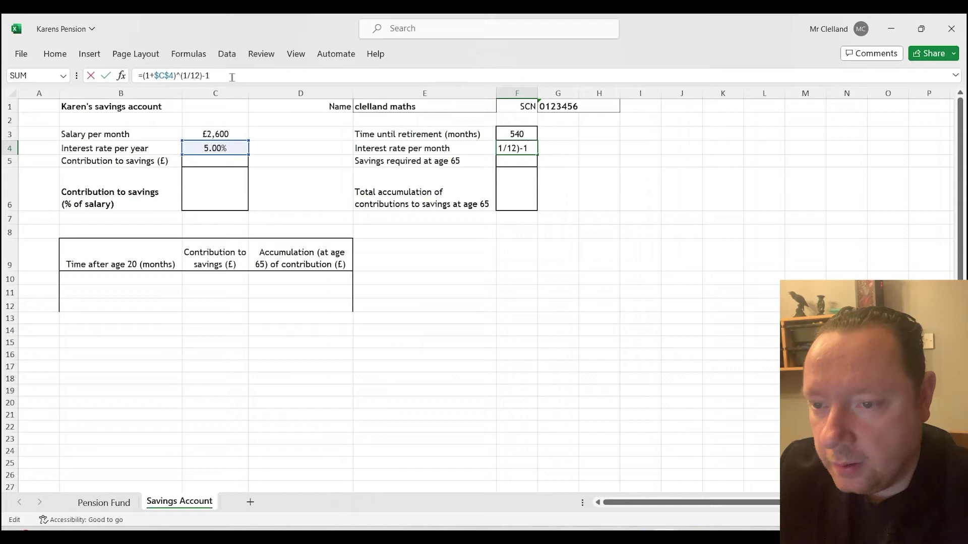
{"action": "key", "text": "Return"}
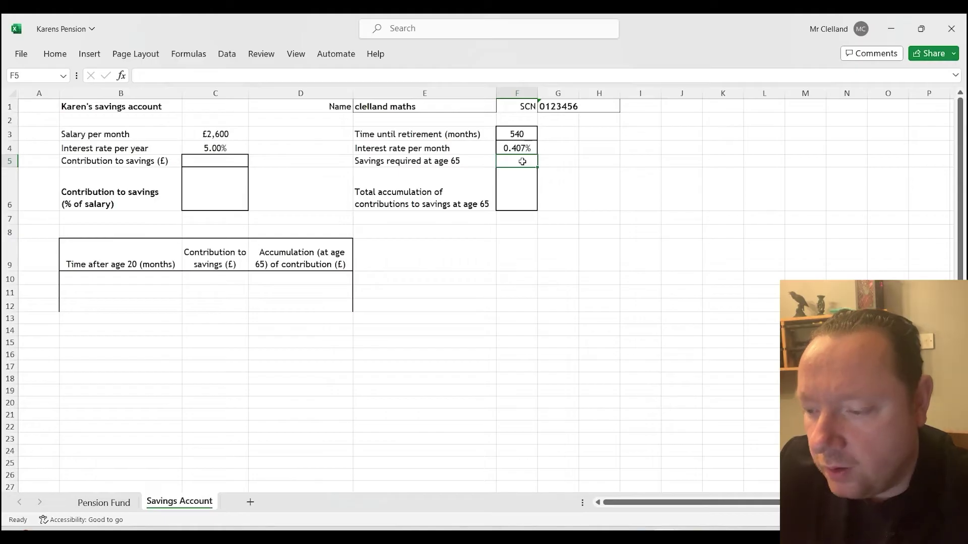
- Link F5 to Pension Fund C7 so savings required at 65 shows £243,959.32
{"action": "type", "text": "="}
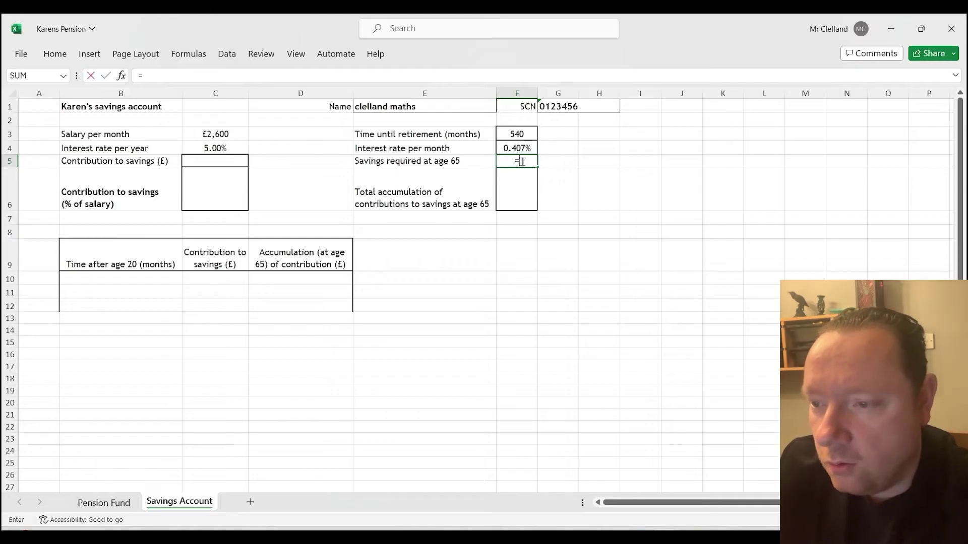
{"action": "left_click", "coordinate": [126, 503]}
{"action": "left_click", "coordinate": [327, 241]}
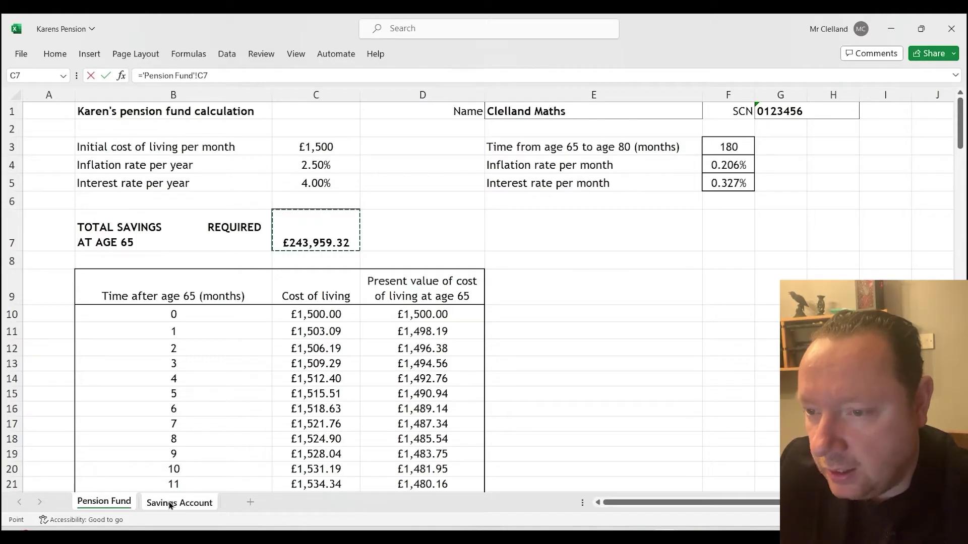
{"action": "key", "text": "Return"}
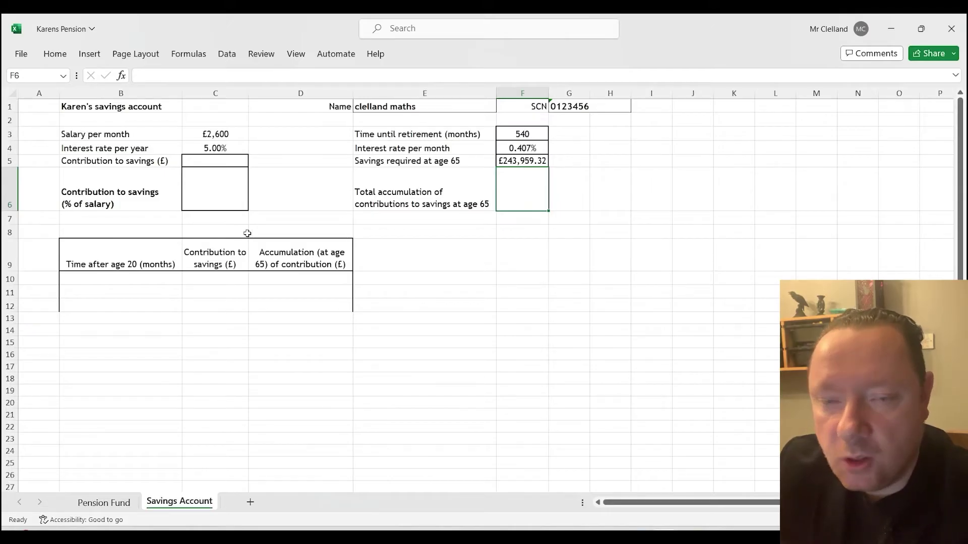
- Set the contribution to savings in C5 to £200.00
{"action": "left_click", "coordinate": [201, 162]}
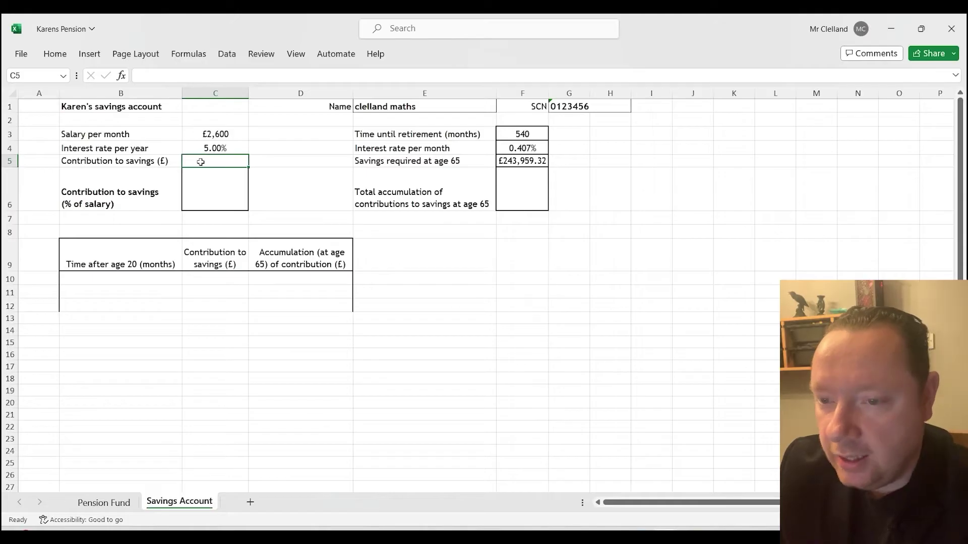
{"action": "type", "text": "200"}
{"action": "key", "text": "Return"}
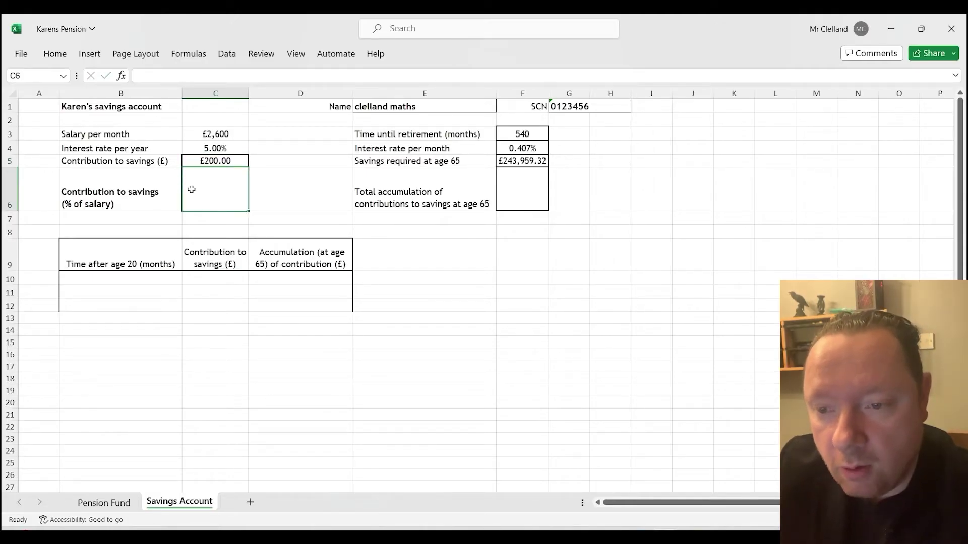
- Enter the starting months 0, 1 and 2 in B10:B12
{"action": "left_click", "coordinate": [117, 280]}
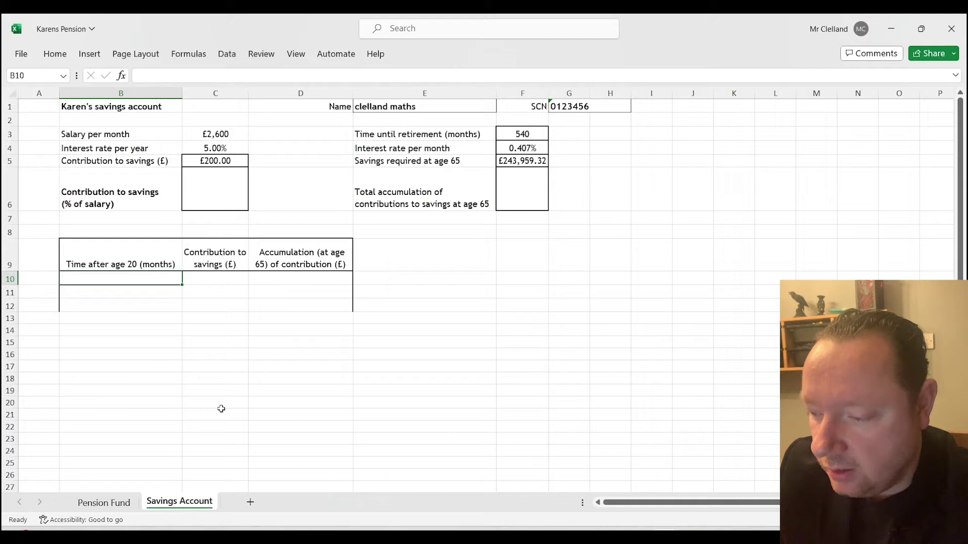
{"action": "type", "text": "0"}
{"action": "key", "text": "Return"}
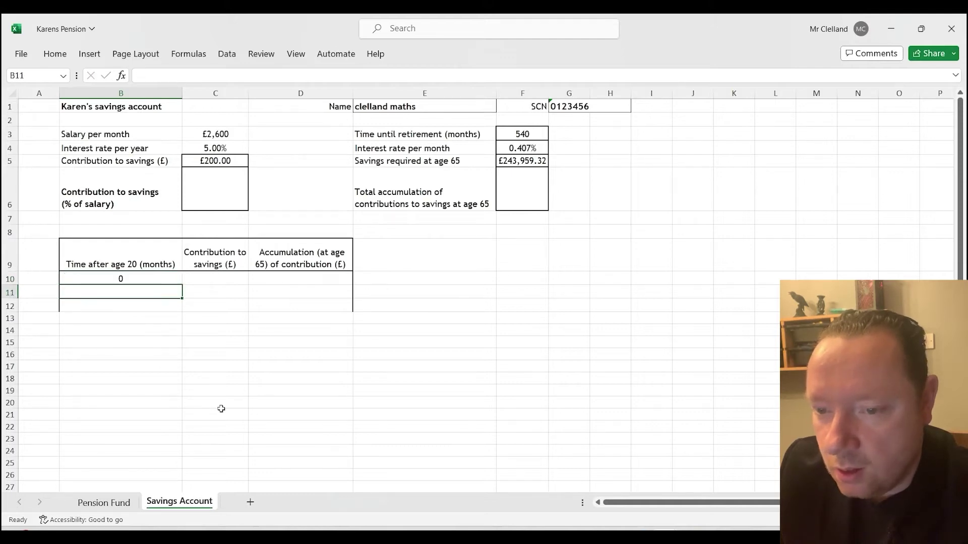
{"action": "type", "text": "1"}
{"action": "key", "text": "Return"}
{"action": "type", "text": "2"}
{"action": "key", "text": "Return"}
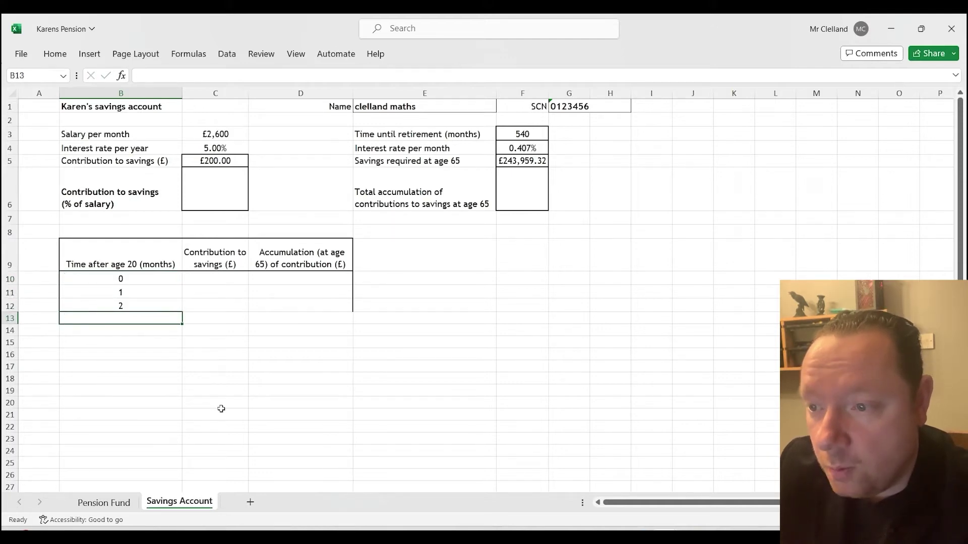
- Extend the month series down column B to 539 in B549
{"action": "left_click_drag", "start_coordinate": [166, 279], "coordinate": [168, 482]}
{"action": "scroll", "coordinate": [197, 387], "scroll_direction": "down", "scroll_amount": 5}
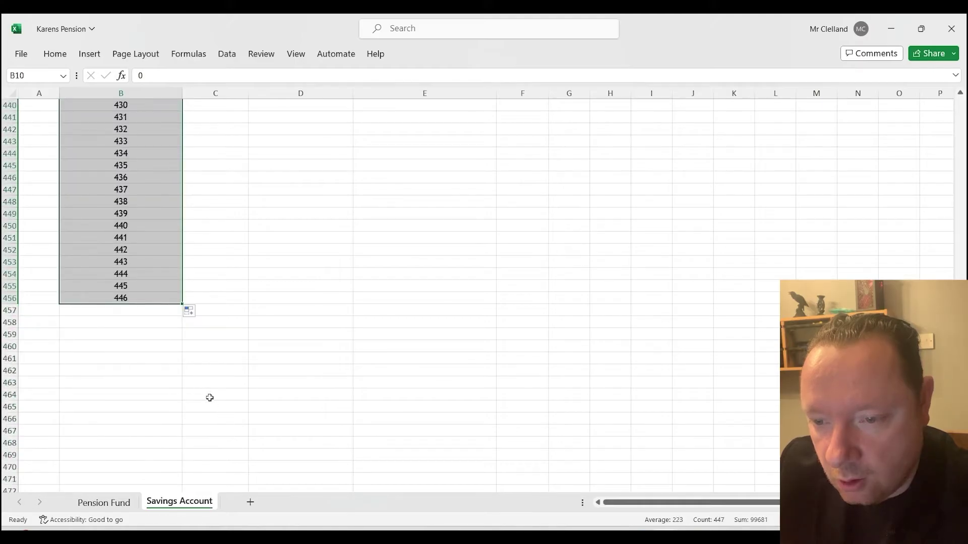
{"action": "left_click_drag", "start_coordinate": [180, 303], "coordinate": [180, 463]}
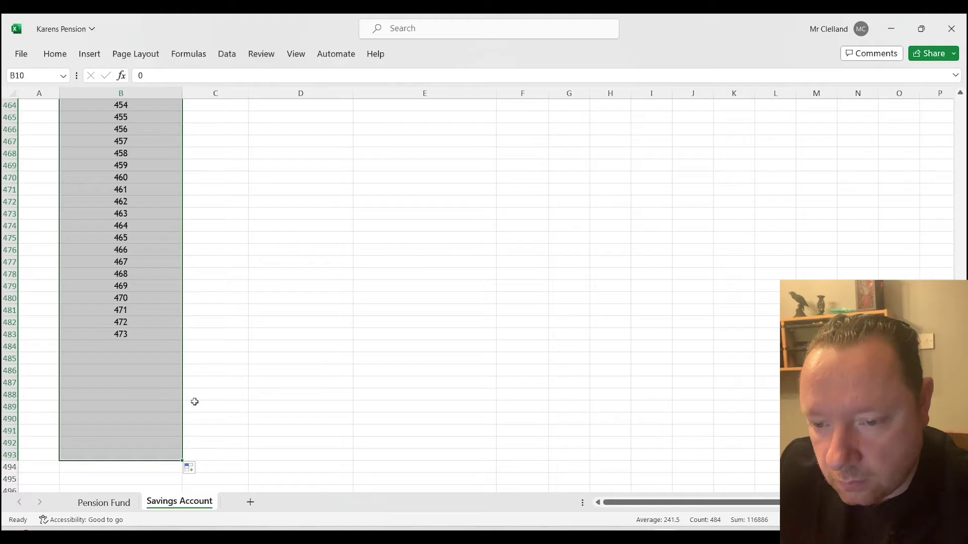
{"action": "scroll", "coordinate": [197, 400], "scroll_direction": "down", "scroll_amount": 3}
{"action": "left_click_drag", "start_coordinate": [183, 353], "coordinate": [181, 473]}
{"action": "scroll", "coordinate": [231, 411], "scroll_direction": "down", "scroll_amount": 4}
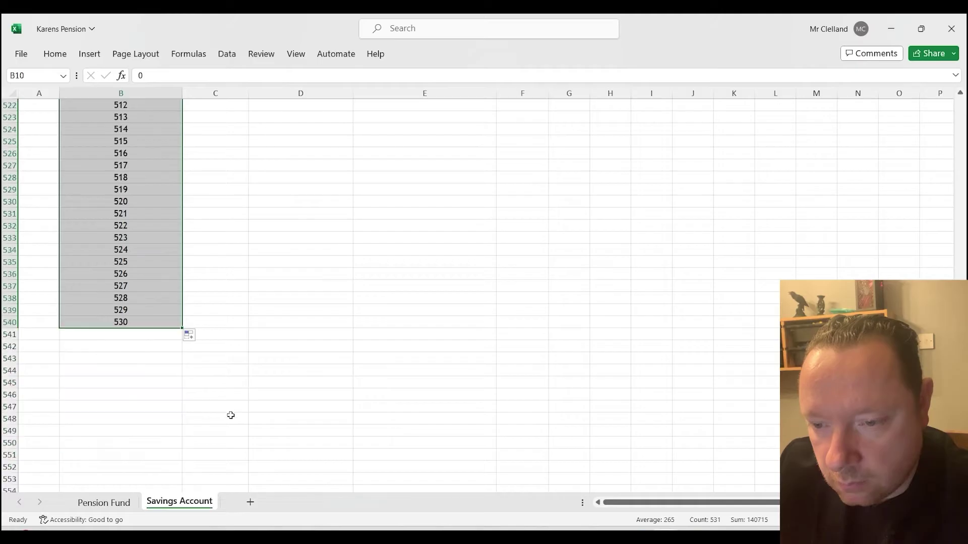
{"action": "left_click_drag", "start_coordinate": [182, 327], "coordinate": [190, 436]}
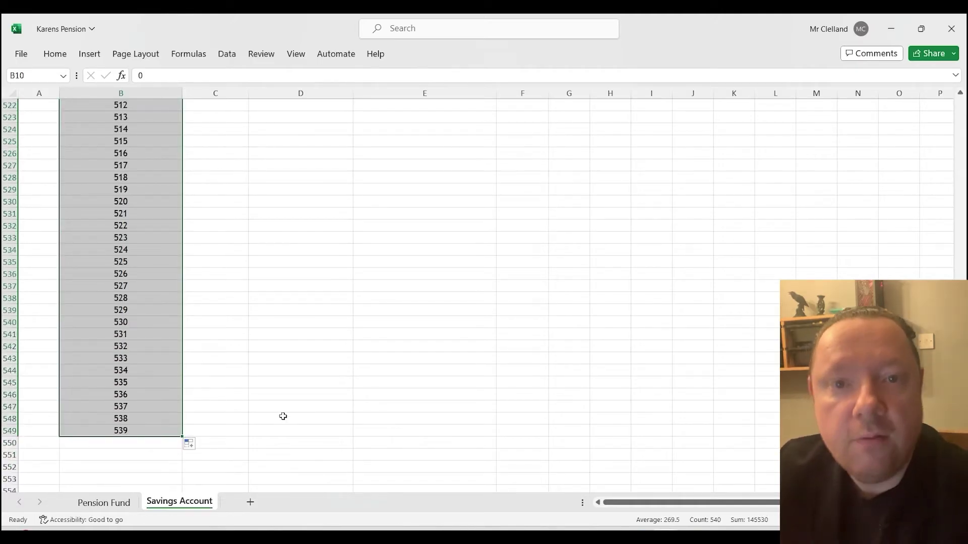
{"action": "scroll", "coordinate": [283, 398], "scroll_direction": "up", "scroll_amount": 8}
{"action": "left_click_drag", "start_coordinate": [961, 444], "coordinate": [961, 103]}
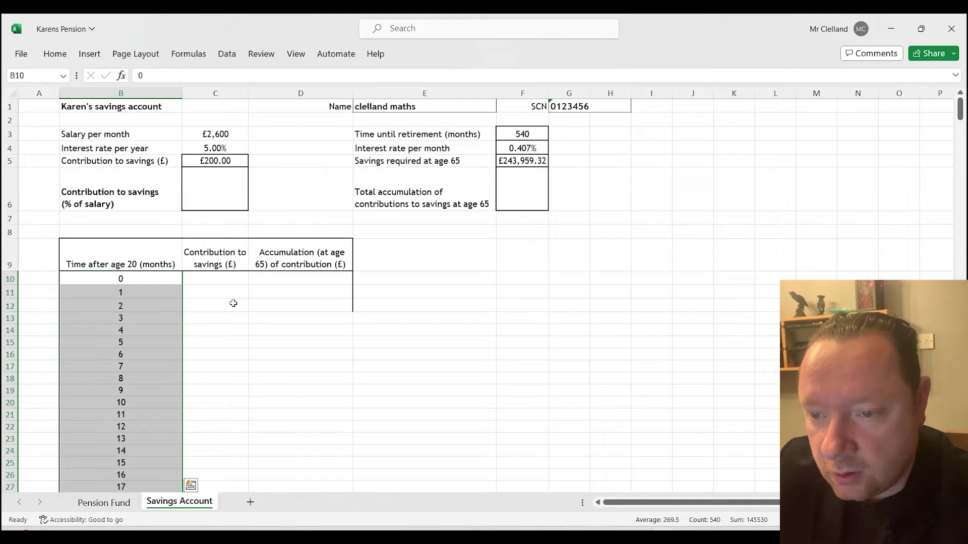
- Enter =$C$5 in C10 to pull in the £200.00 contribution
{"action": "left_click", "coordinate": [272, 316]}
{"action": "left_click", "coordinate": [218, 279]}
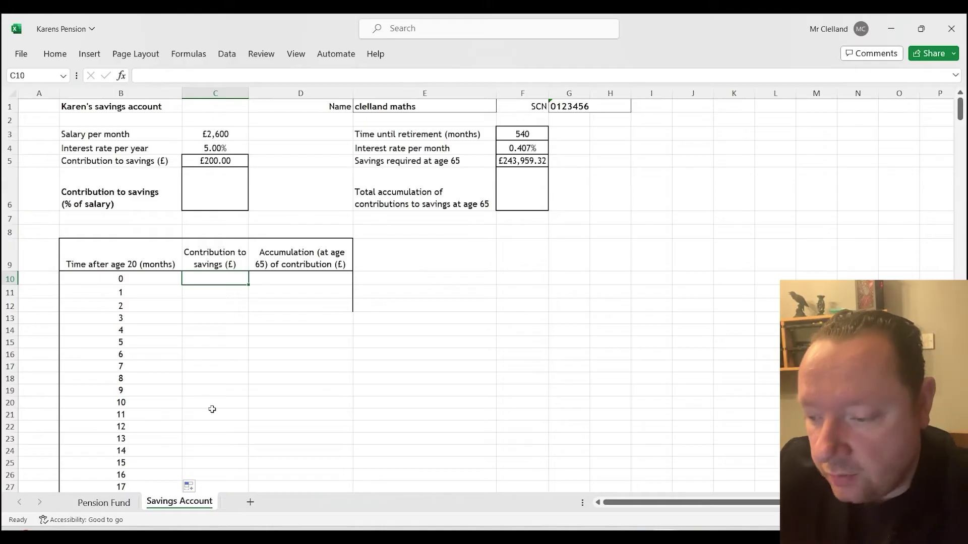
{"action": "type", "text": "=$C"}
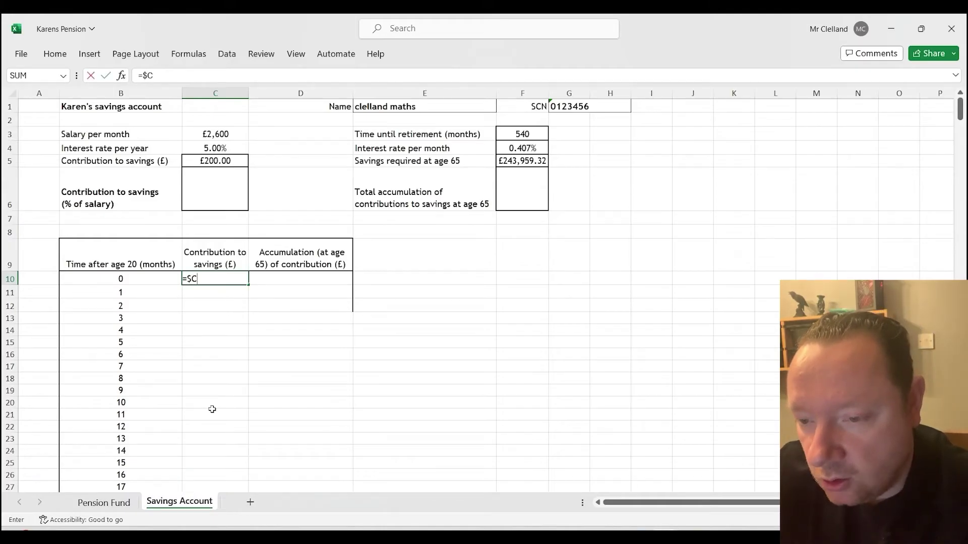
{"action": "type", "text": "$"}
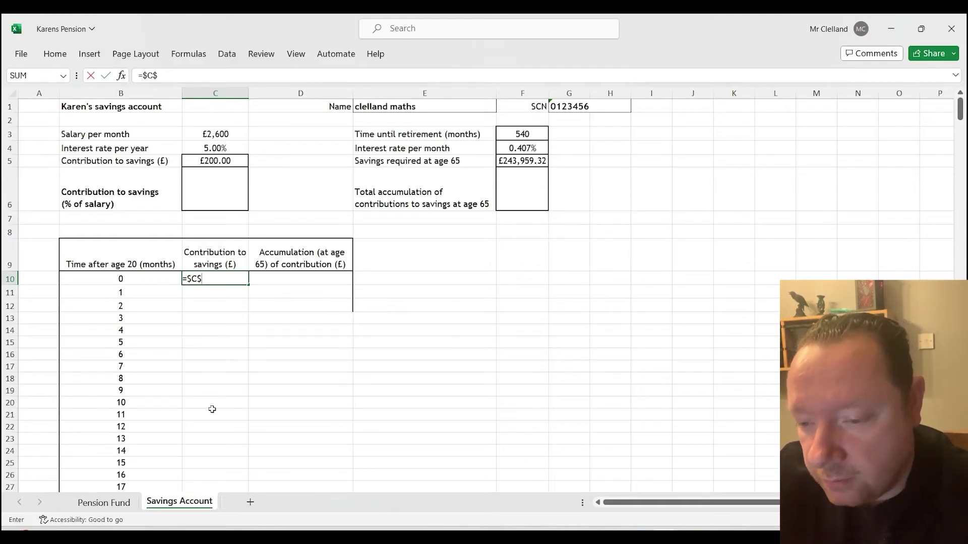
{"action": "type", "text": "5"}
{"action": "key", "text": "Return"}
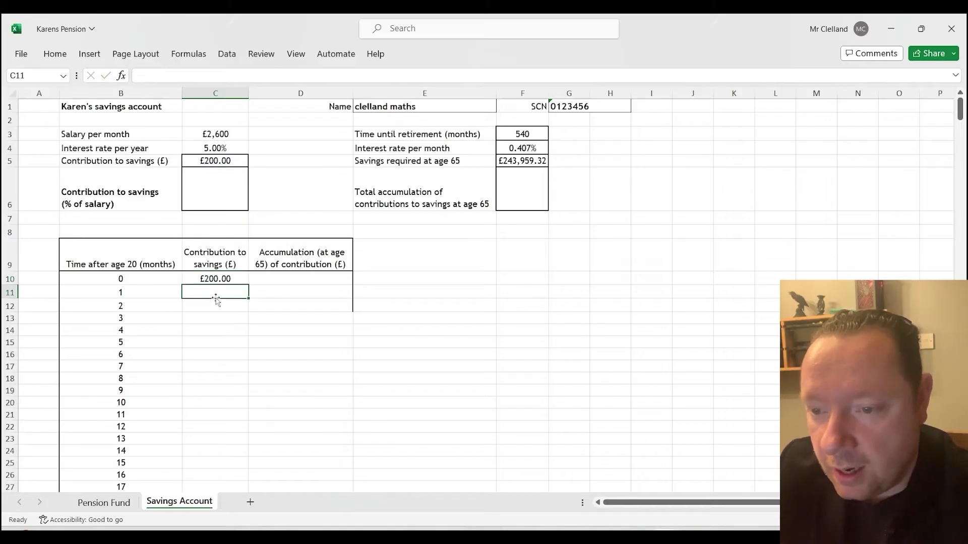
- Fill the =$C$5 contribution formula down from C10 to C549
{"action": "left_click", "coordinate": [214, 278]}
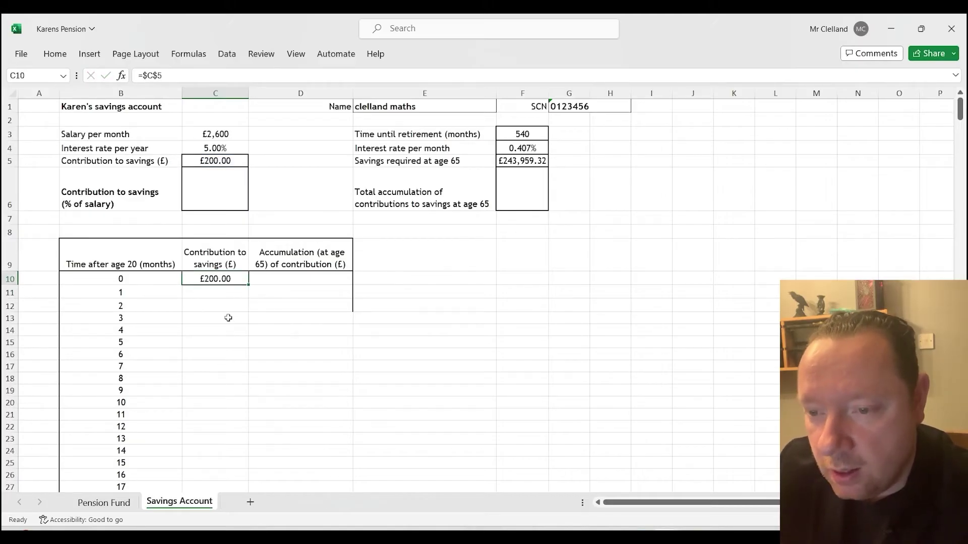
{"action": "left_click_drag", "start_coordinate": [247, 284], "coordinate": [252, 471]}
{"action": "scroll", "coordinate": [285, 403], "scroll_direction": "up", "scroll_amount": 13}
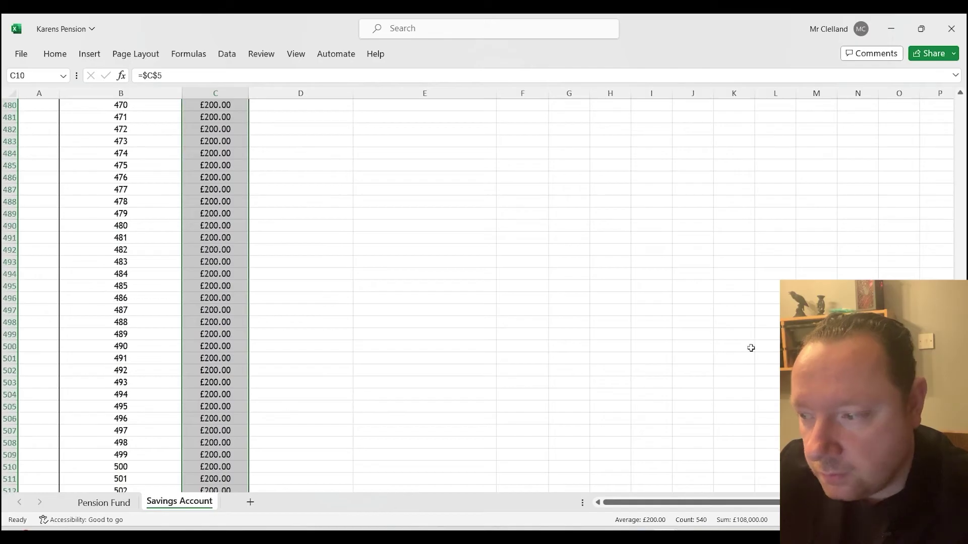
{"action": "left_click_drag", "start_coordinate": [960, 434], "coordinate": [960, 108]}
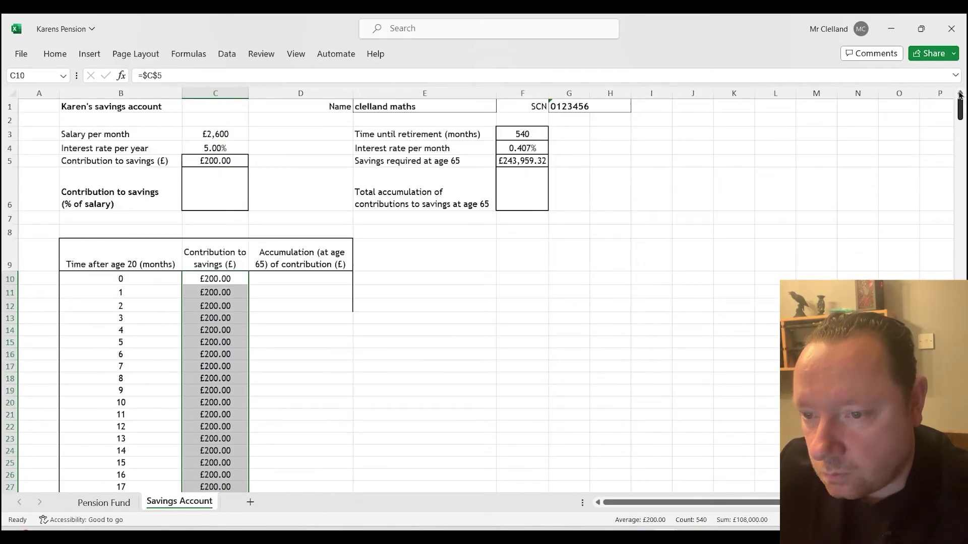
{"action": "left_click", "coordinate": [389, 280]}
{"action": "left_click", "coordinate": [300, 278]}
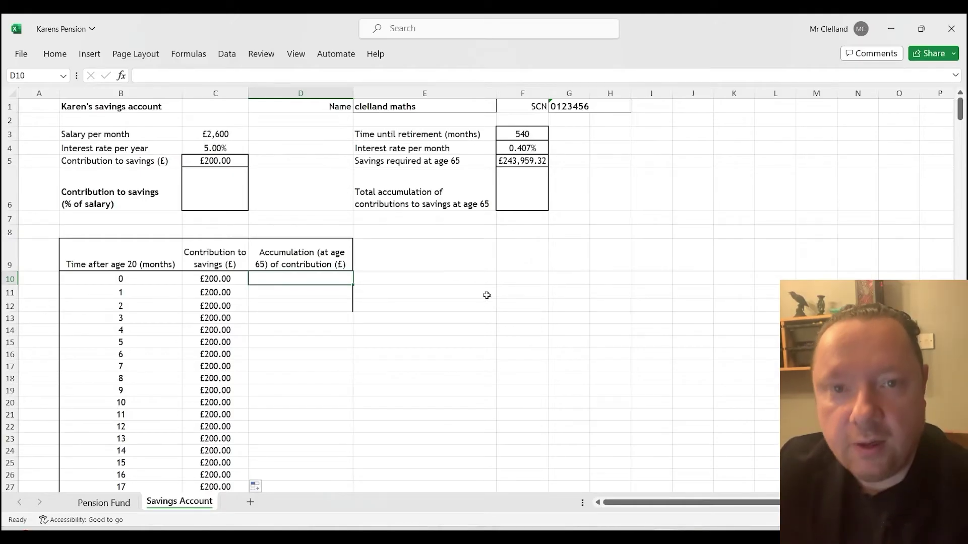
- Enter =ROUND(C10*(1+$F$4)^(540-B10),2) in D10, giving £1,797.00
{"action": "type", "text": "="}
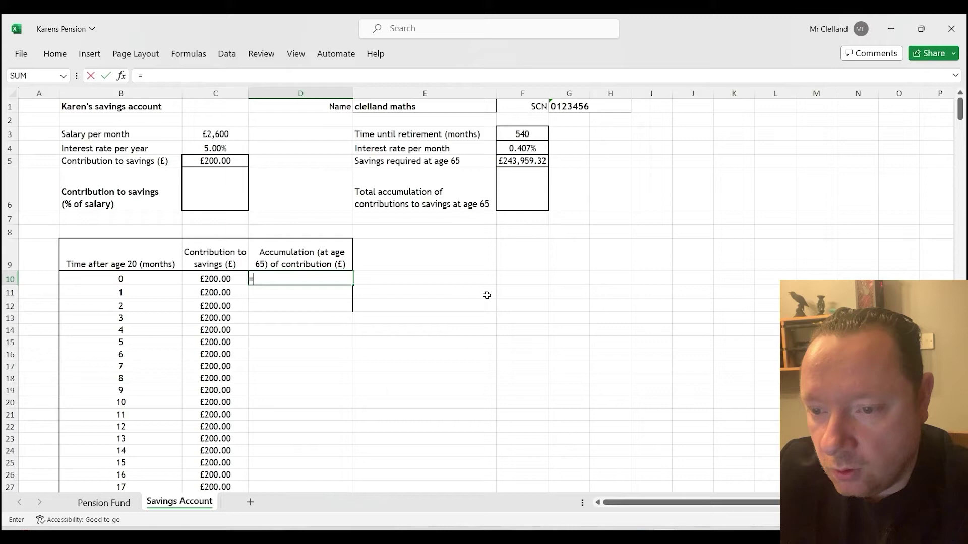
{"action": "type", "text": "C"}
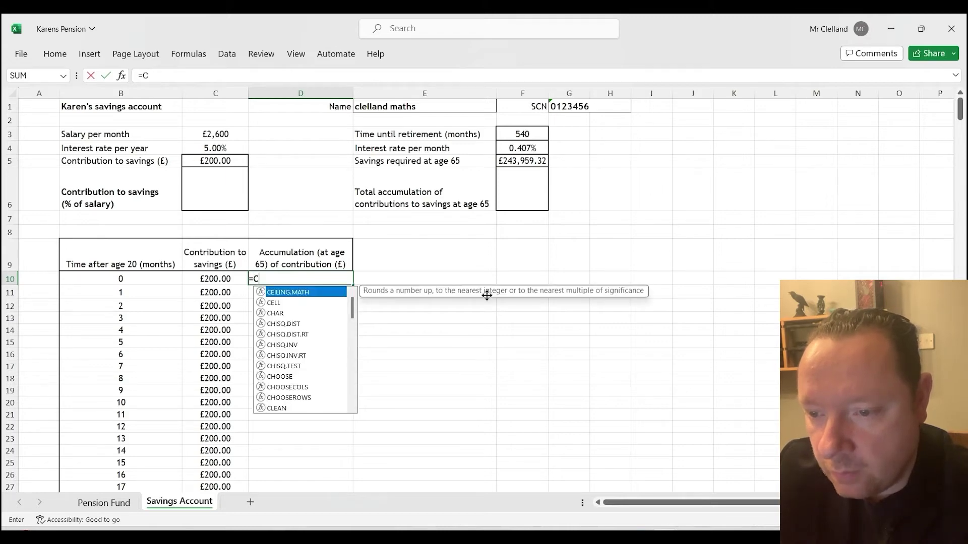
{"action": "key", "text": "BackSpace"}
{"action": "type", "text": "round("}
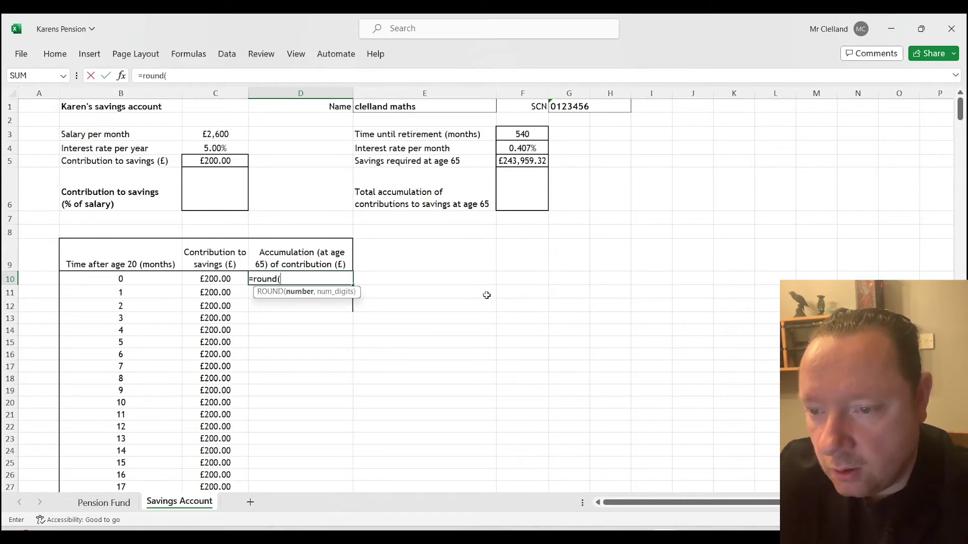
{"action": "type", "text": "C10*(1+$F$"}
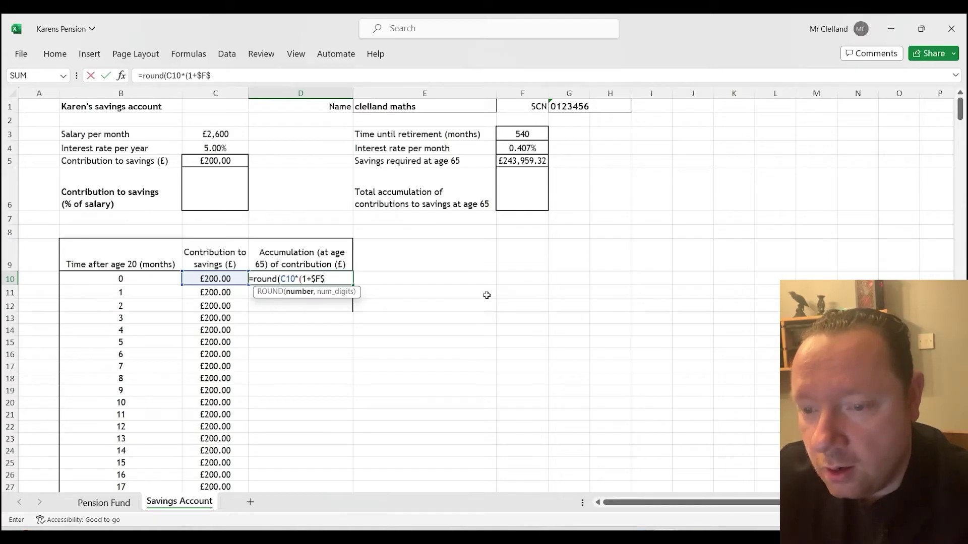
{"action": "type", "text": "4"}
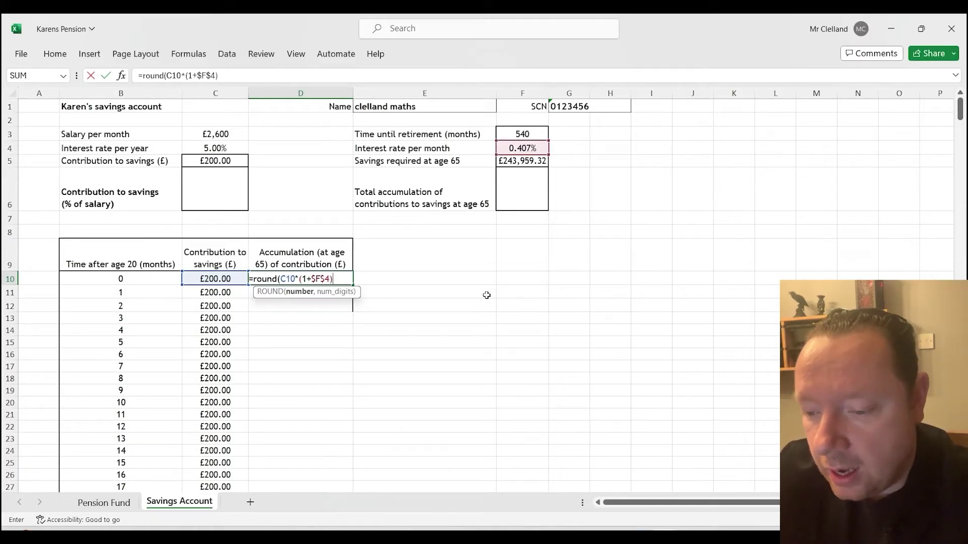
{"action": "type", "text": ")^("}
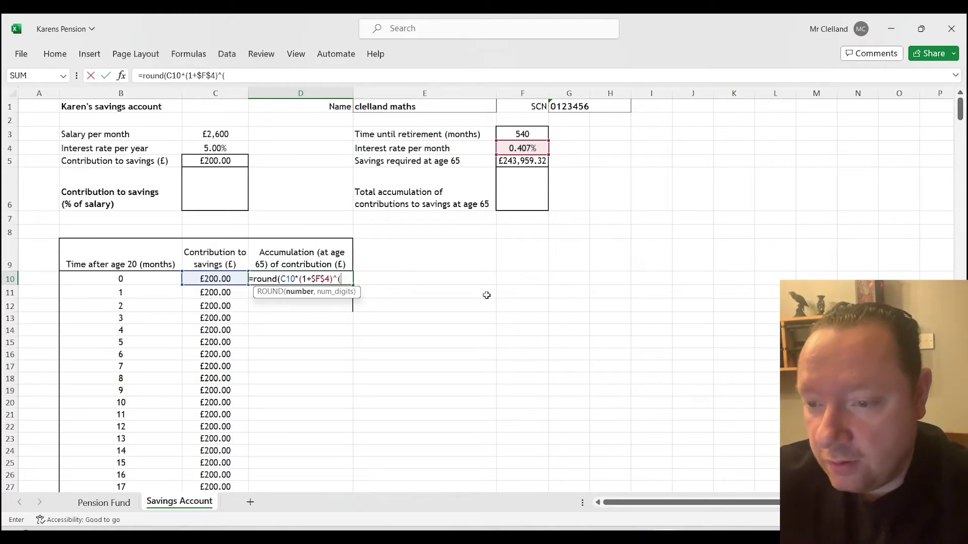
{"action": "type", "text": "540"}
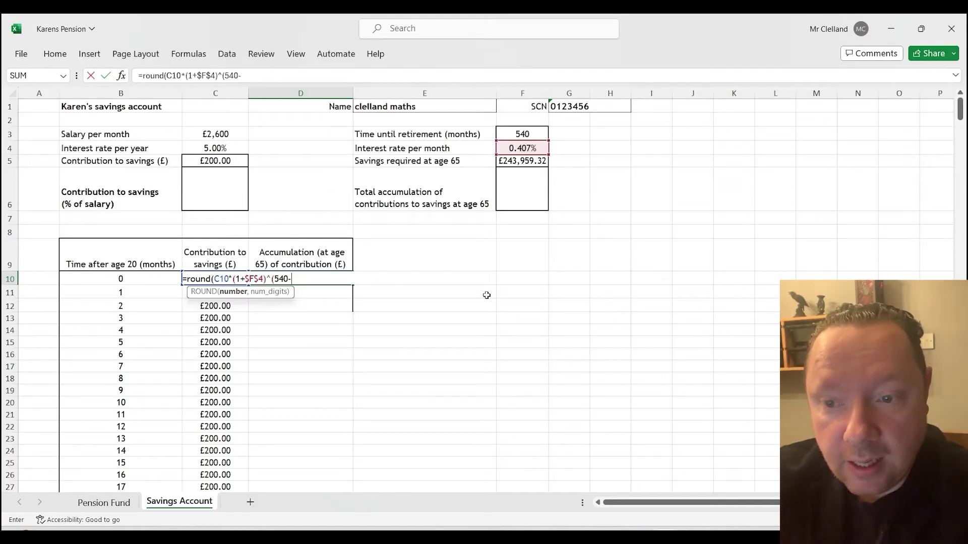
{"action": "type", "text": "-B10"}
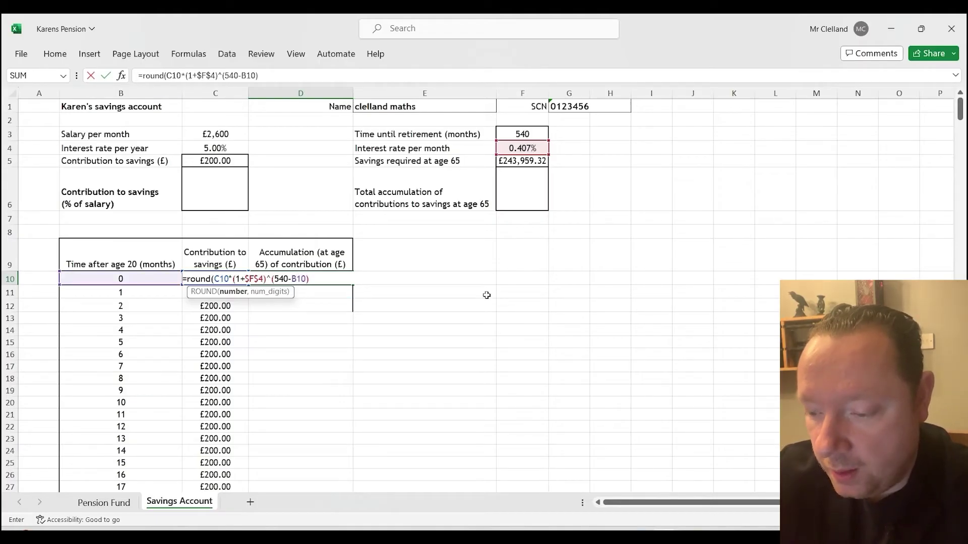
{"action": "type", "text": "),2"}
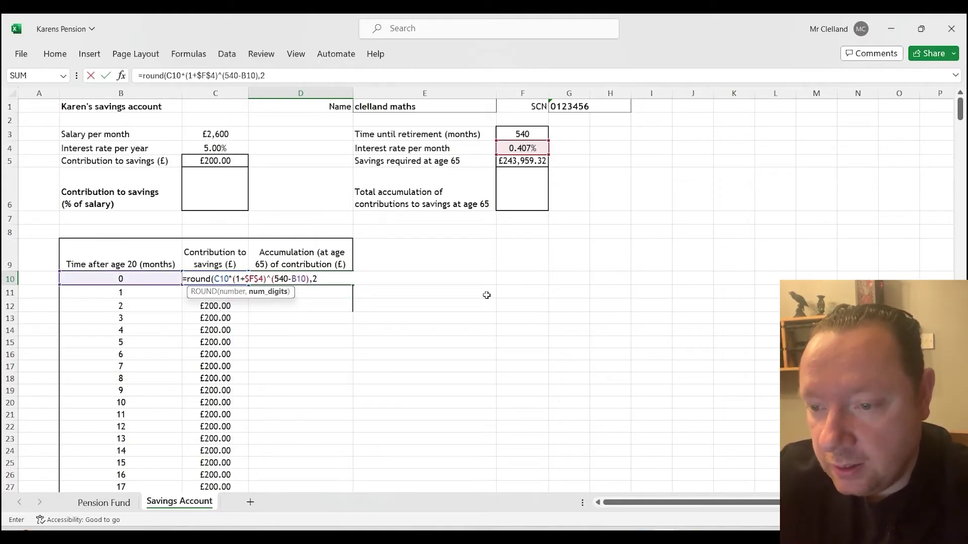
{"action": "type", "text": ")"}
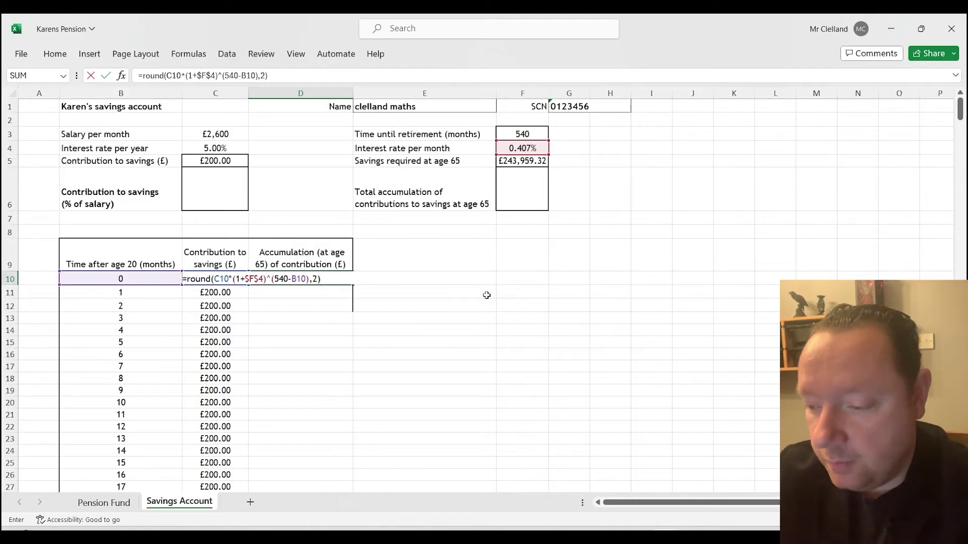
{"action": "key", "text": "Return"}
{"action": "left_click", "coordinate": [396, 306], "text": "shift"}
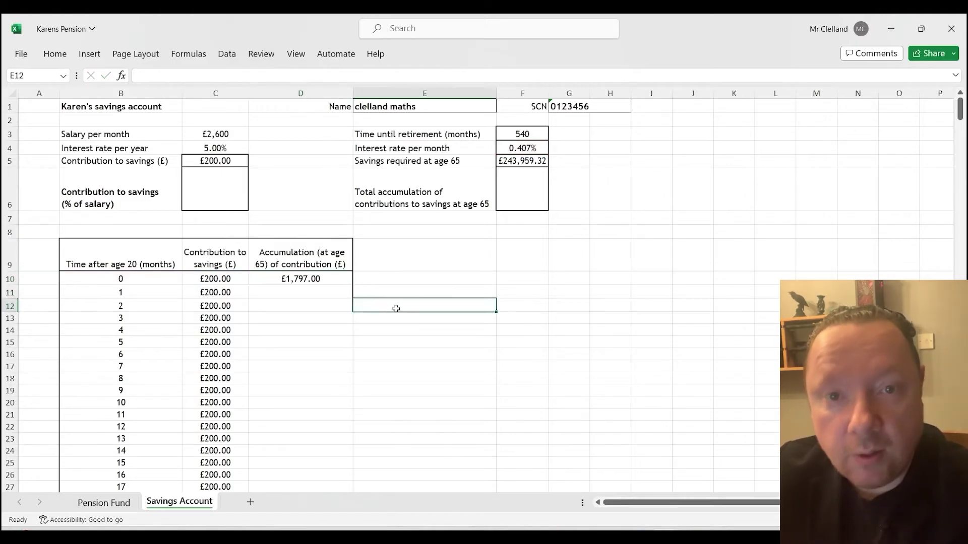
- Fill the D10 accumulation formula down to D549, ending at £200.81 for month 539
{"action": "left_click", "coordinate": [320, 277]}
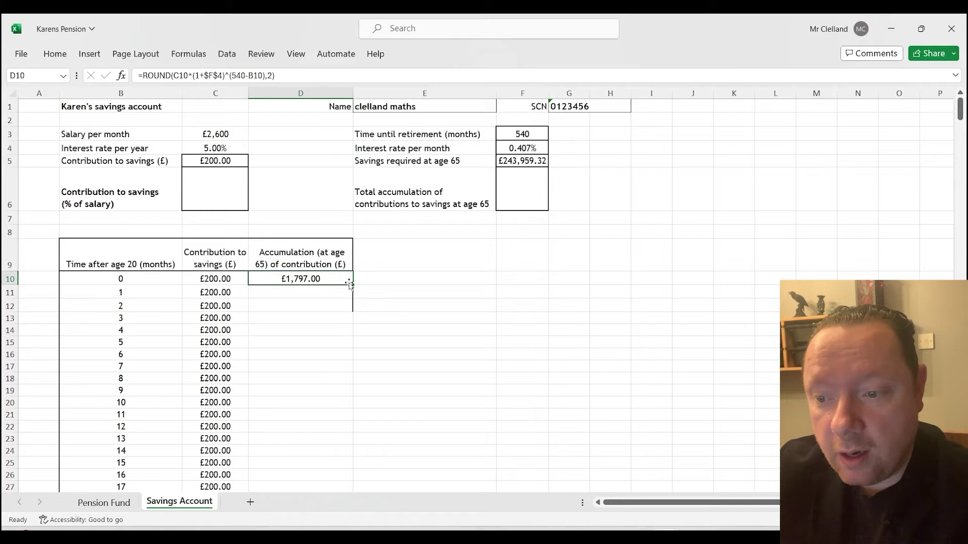
{"action": "left_click_drag", "start_coordinate": [352, 284], "coordinate": [351, 472]}
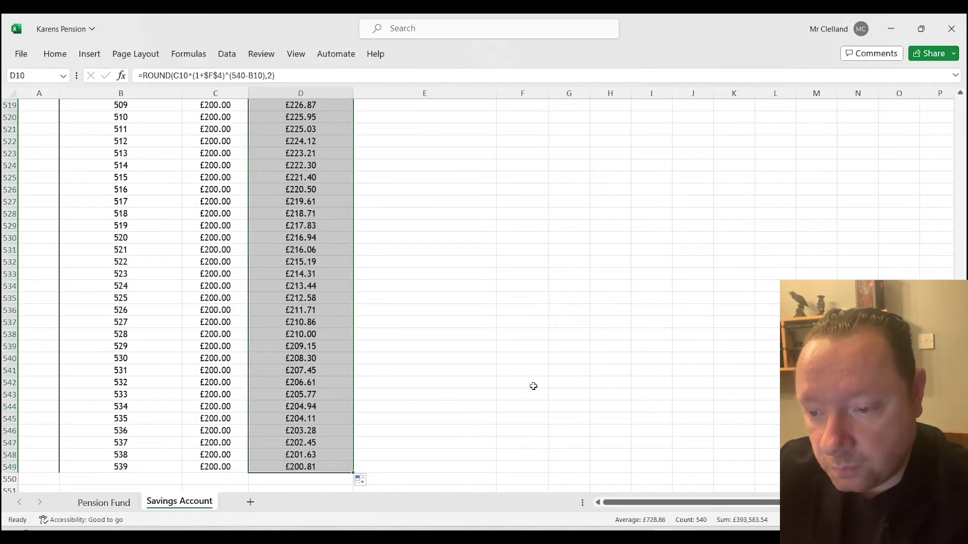
{"action": "scroll", "coordinate": [564, 315], "scroll_direction": "up", "scroll_amount": 20}
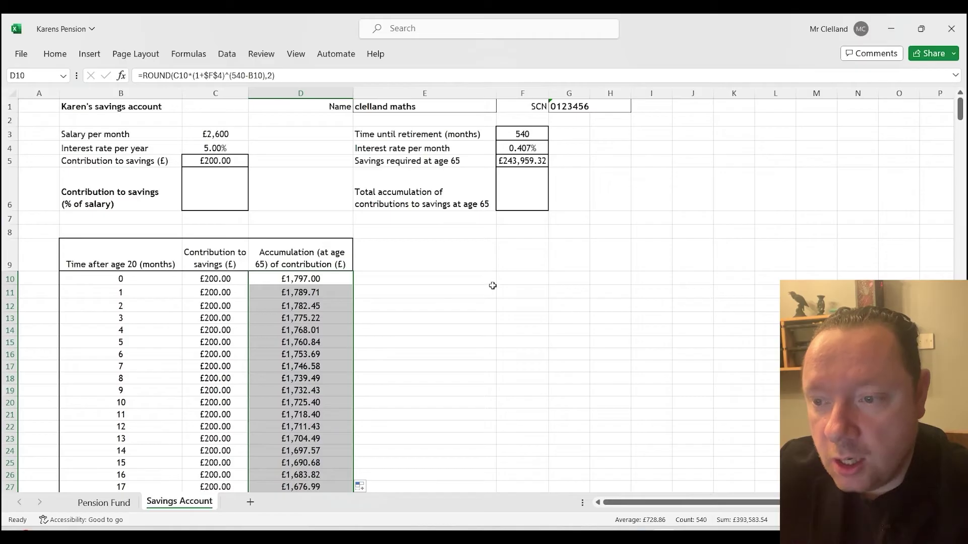
- Enter =SUM(D10:D549) in F6 for a total accumulation of £393,583.54
{"action": "left_click", "coordinate": [502, 270]}
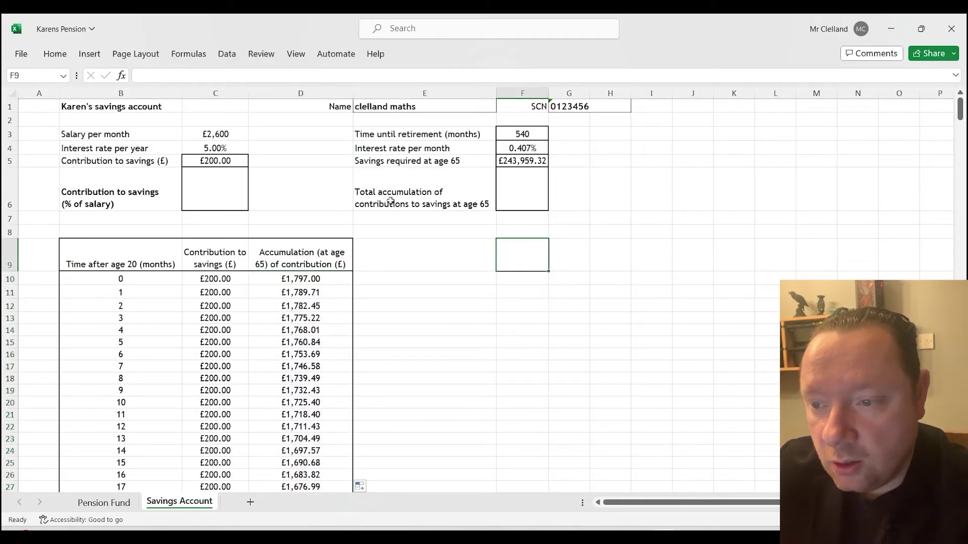
{"action": "left_click", "coordinate": [515, 207]}
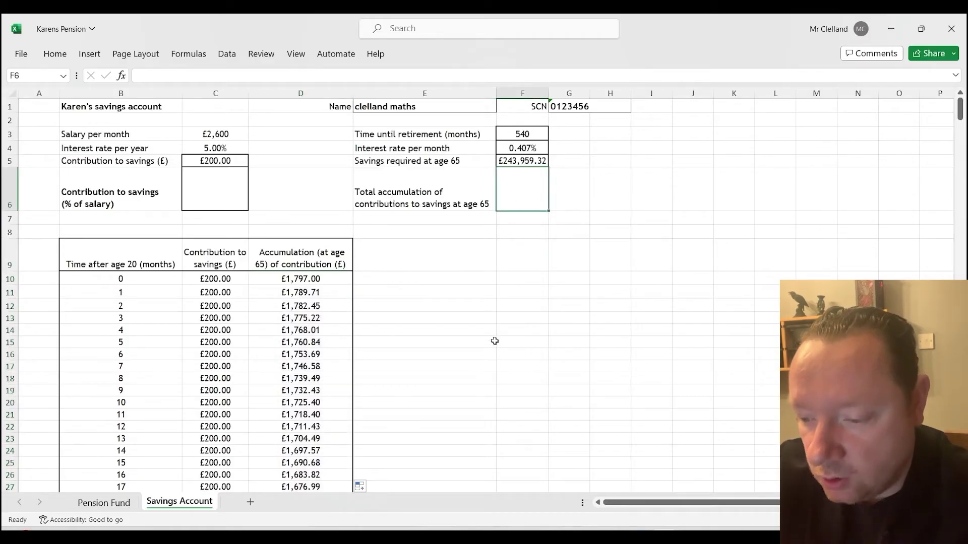
{"action": "type", "text": "=sum("}
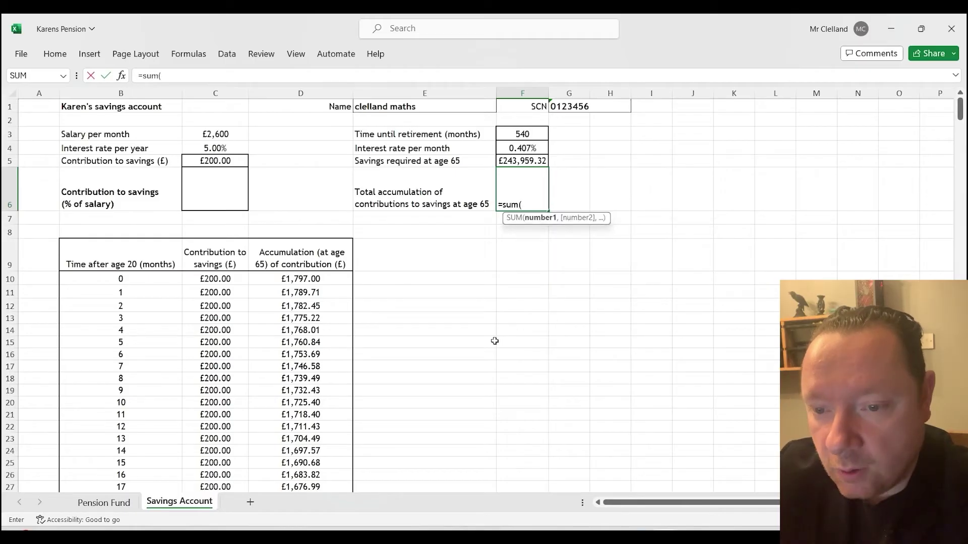
{"action": "left_click_drag", "start_coordinate": [328, 278], "coordinate": [328, 460]}
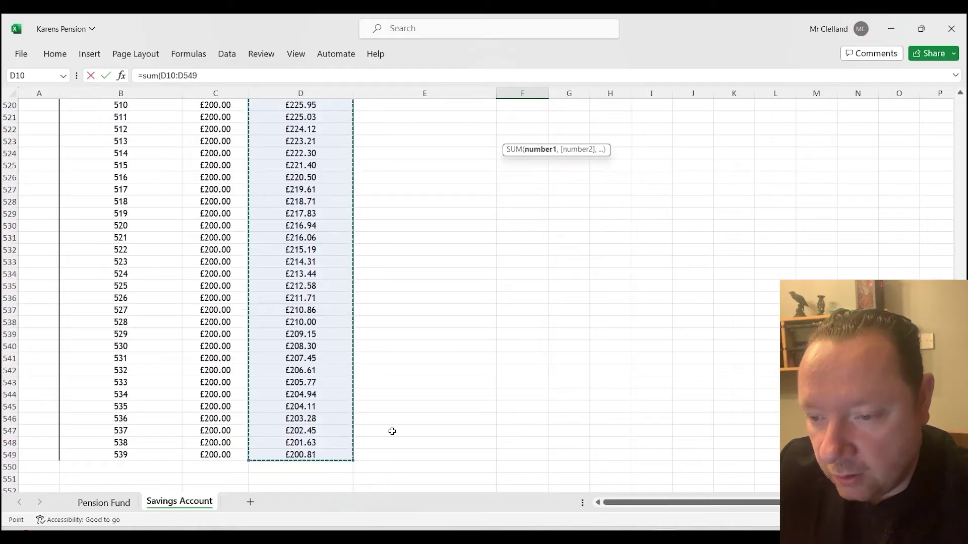
{"action": "scroll", "coordinate": [386, 416], "scroll_direction": "up", "scroll_amount": 5}
{"action": "scroll", "coordinate": [386, 416], "scroll_direction": "up", "scroll_amount": 1}
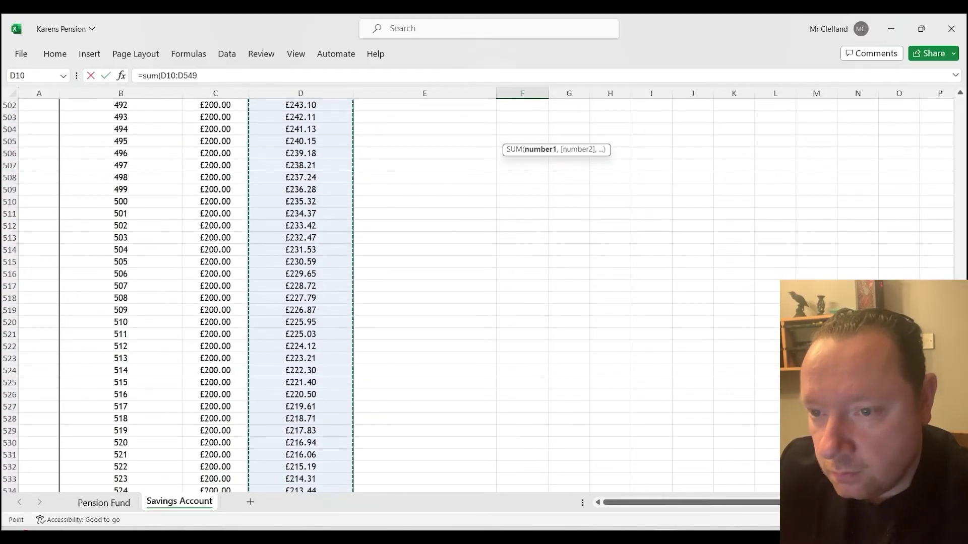
{"action": "left_click", "coordinate": [310, 81]}
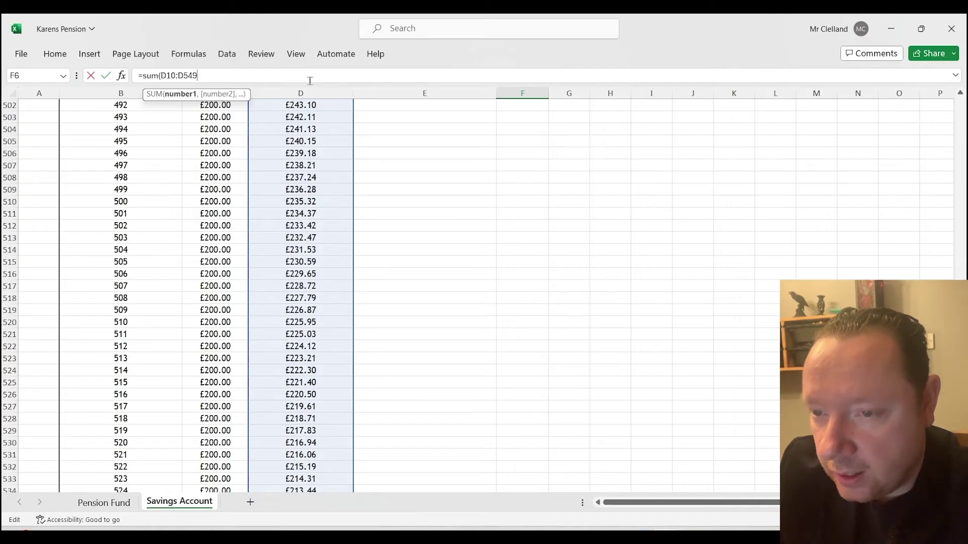
{"action": "key", "text": "Return"}
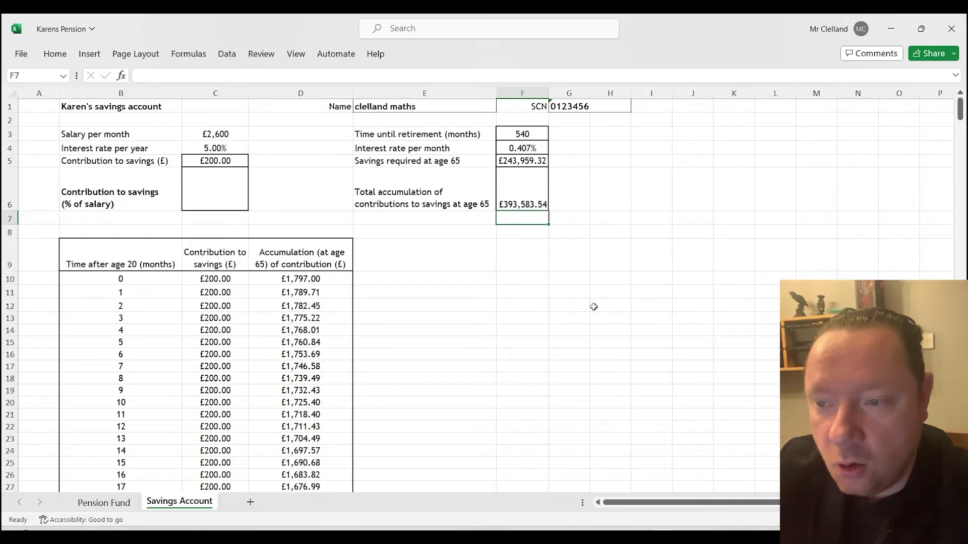
- Goal Seek F6 to 243959.32 by changing C5, giving a £123.97 contribution
{"action": "left_click", "coordinate": [524, 198]}
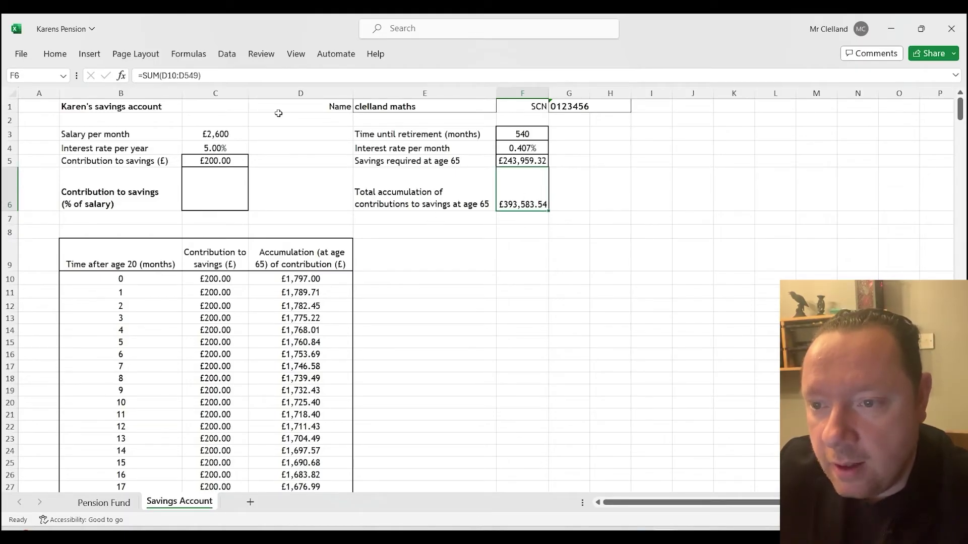
{"action": "left_click", "coordinate": [227, 54]}
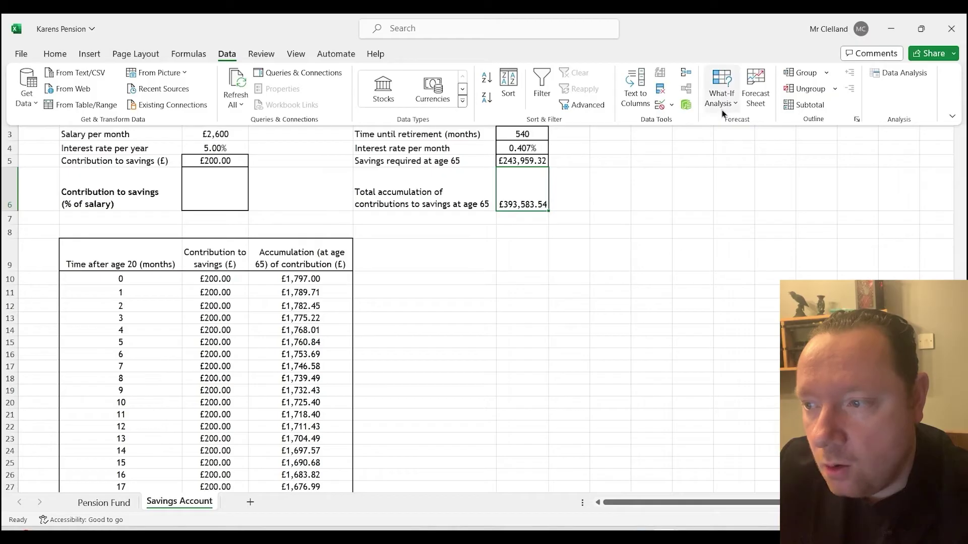
{"action": "left_click", "coordinate": [721, 93]}
{"action": "left_click", "coordinate": [739, 143]}
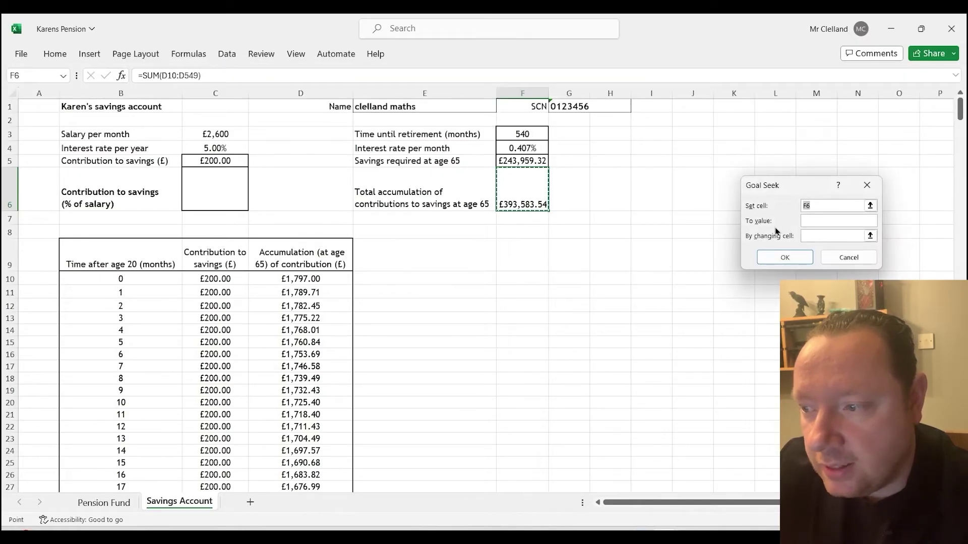
{"action": "key", "text": "Tab"}
{"action": "type", "text": "24"}
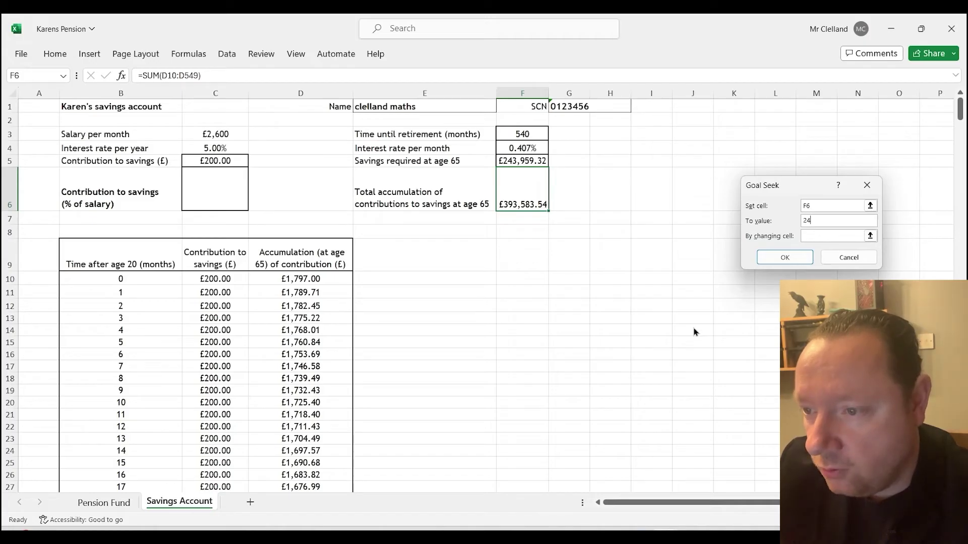
{"action": "type", "text": "3959.32"}
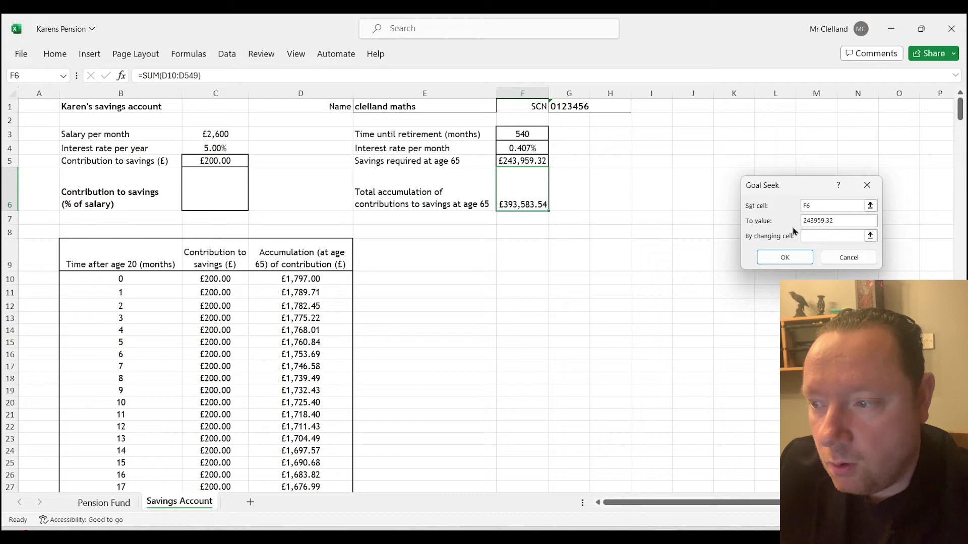
{"action": "left_click", "coordinate": [832, 236]}
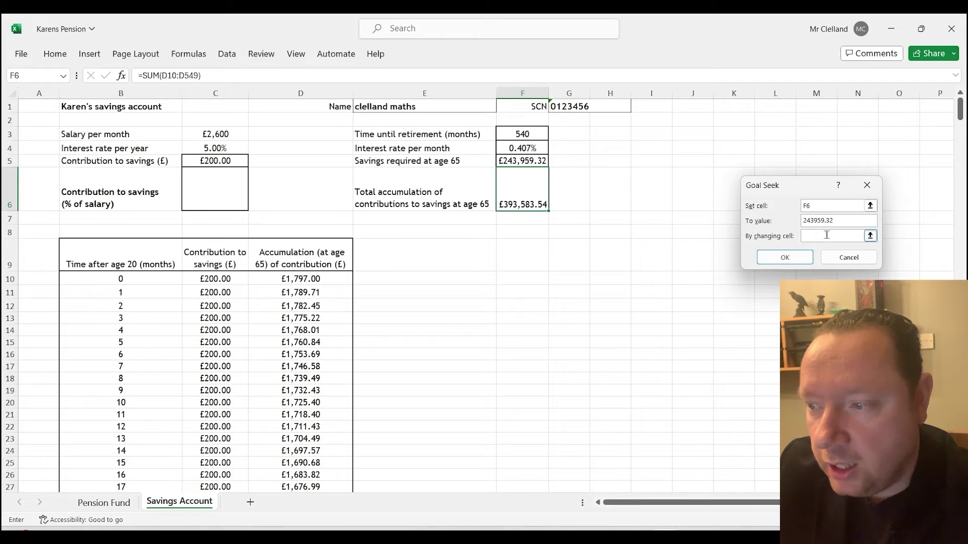
{"action": "left_click", "coordinate": [203, 164]}
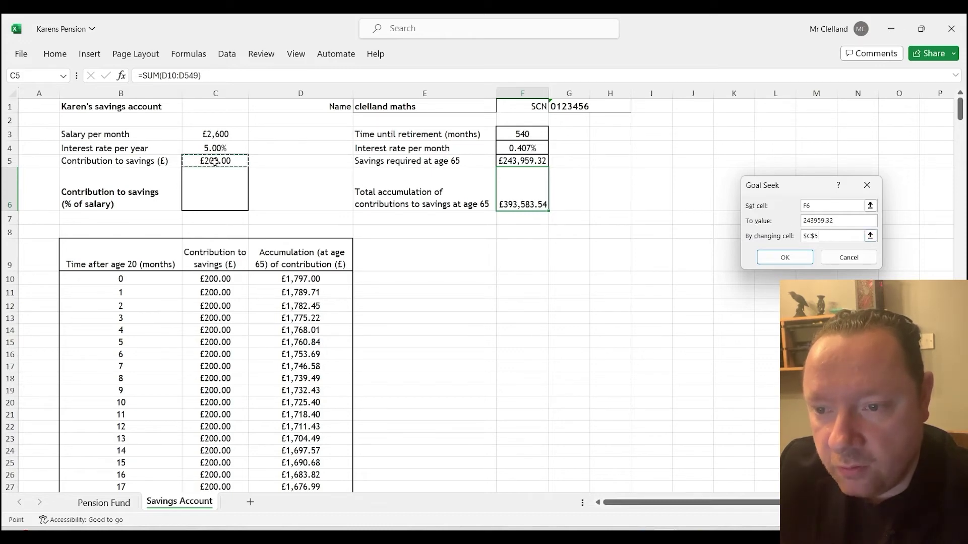
{"action": "left_click", "coordinate": [773, 258]}
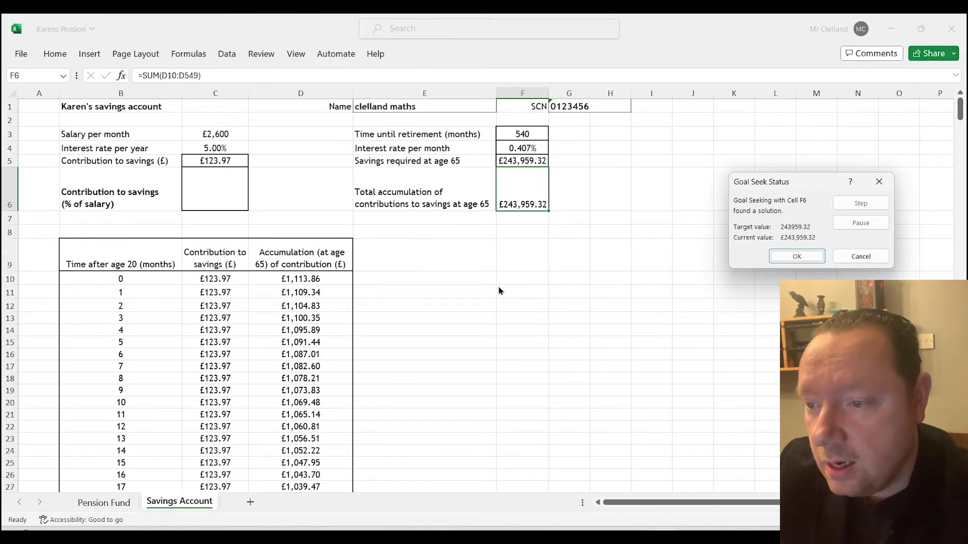
- Keep the Goal Seek result and enter =$C$5/$C$3 in C6, showing 4.77%
{"action": "left_click", "coordinate": [797, 262]}
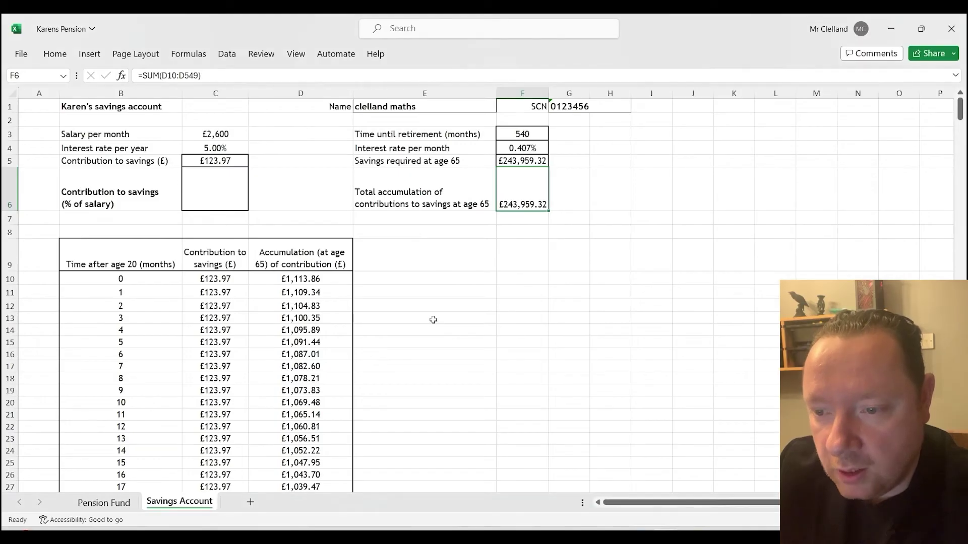
{"action": "left_click", "coordinate": [215, 164]}
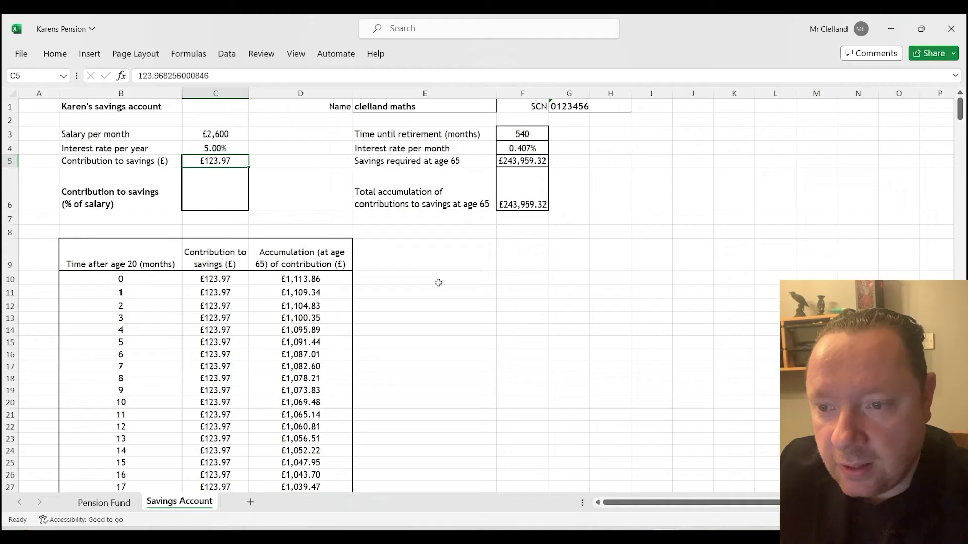
{"action": "left_click", "coordinate": [246, 198]}
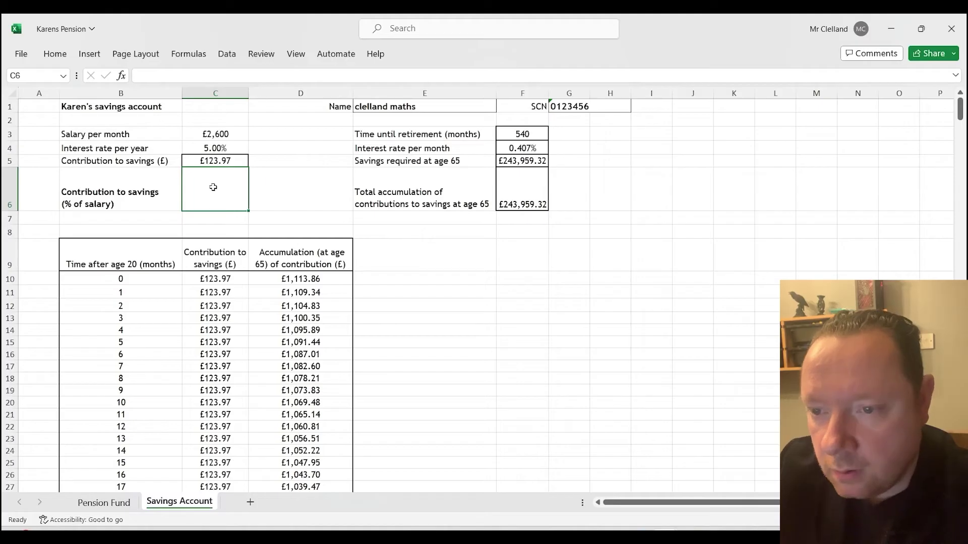
{"action": "type", "text": "="}
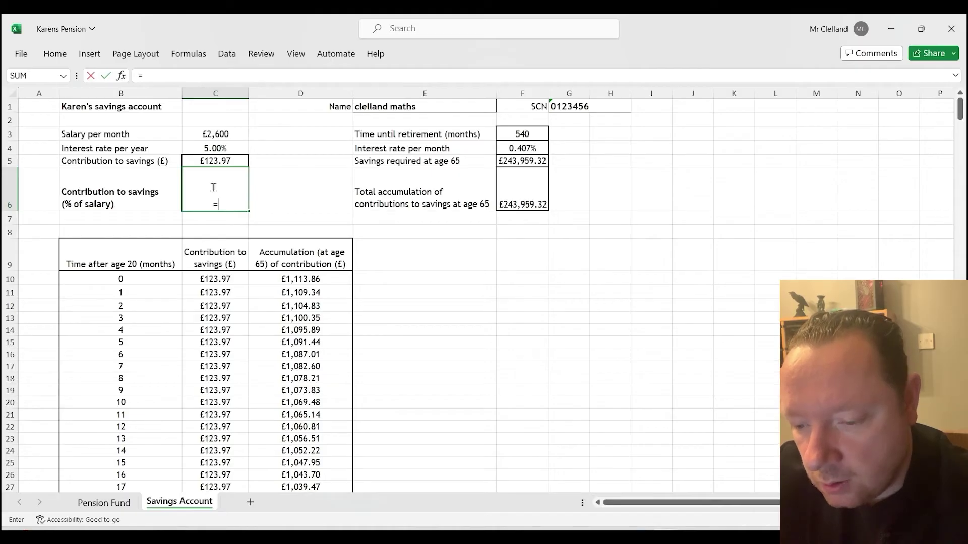
{"action": "type", "text": "$C$"}
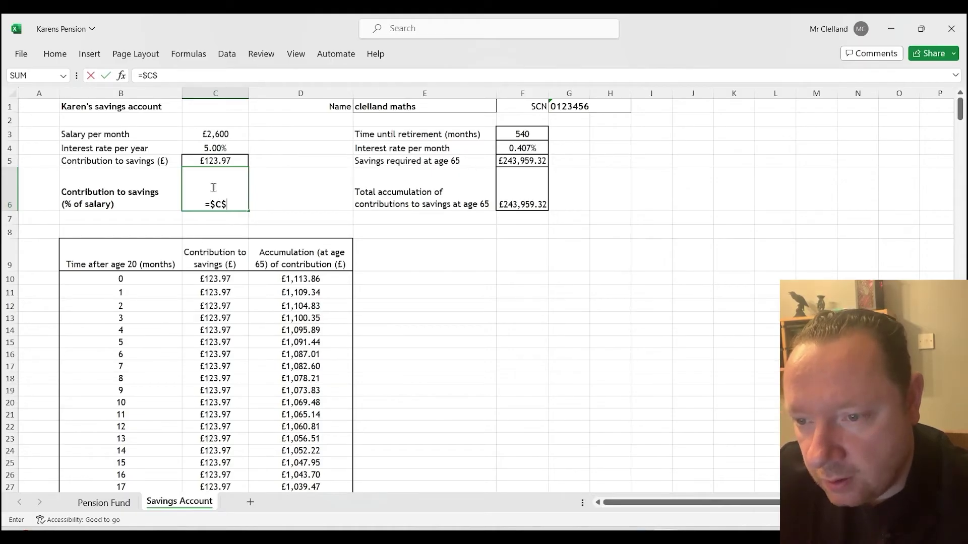
{"action": "type", "text": "5/"}
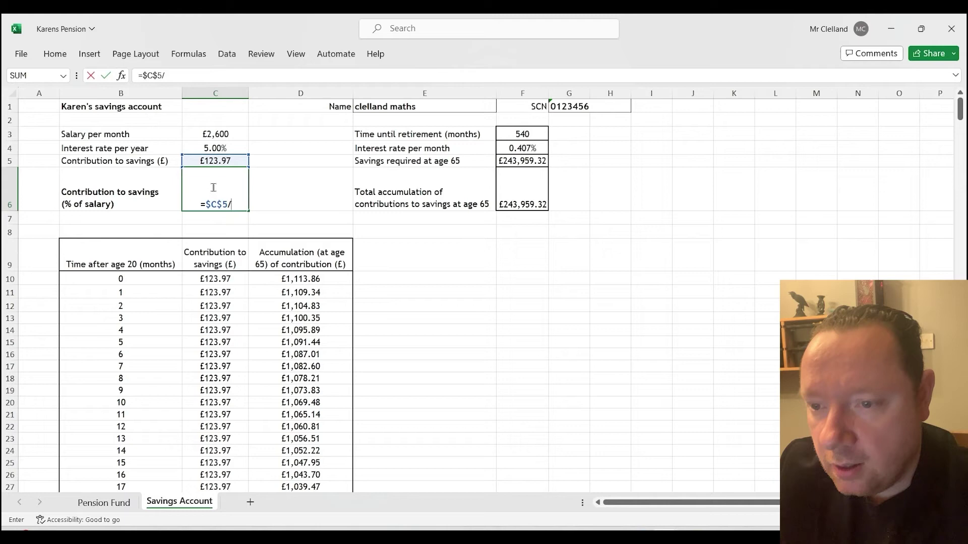
{"action": "type", "text": "$"}
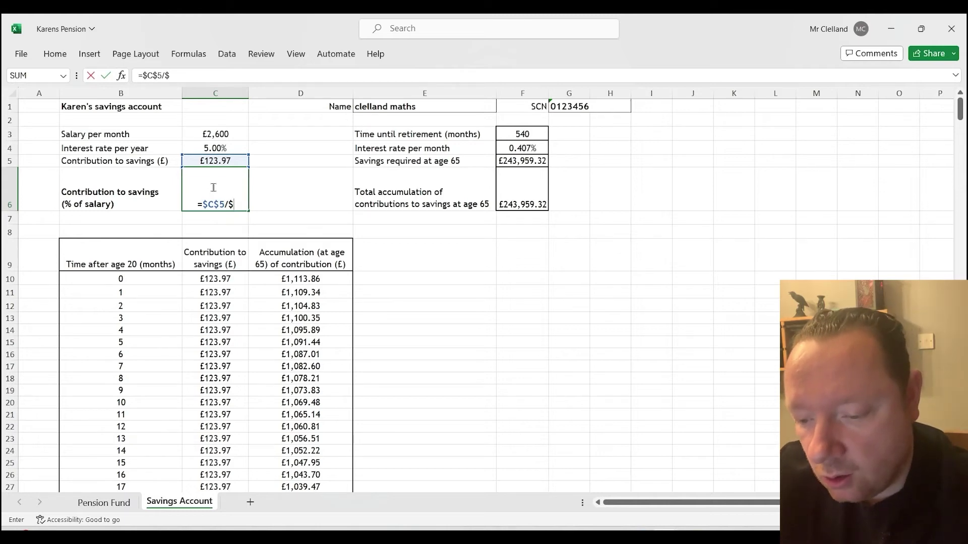
{"action": "type", "text": "C"}
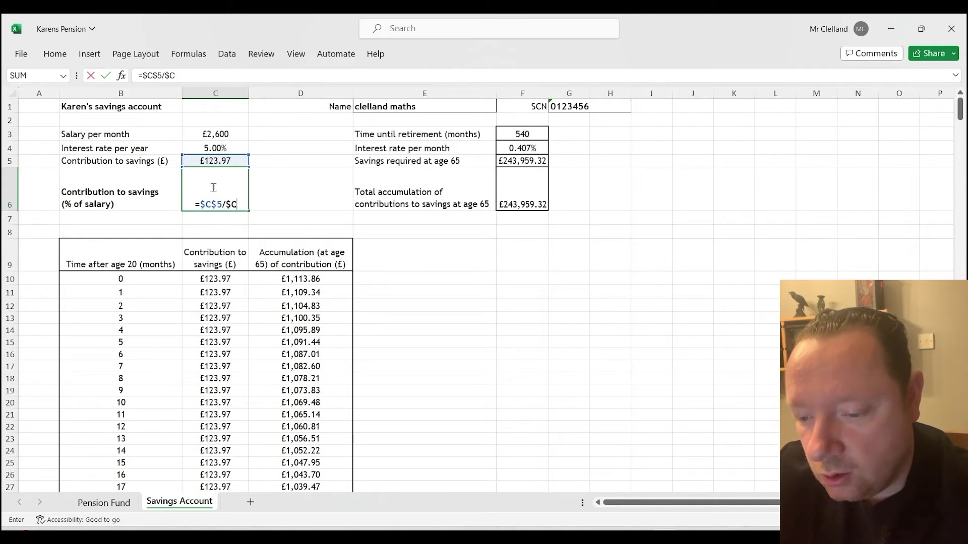
{"action": "type", "text": "$3"}
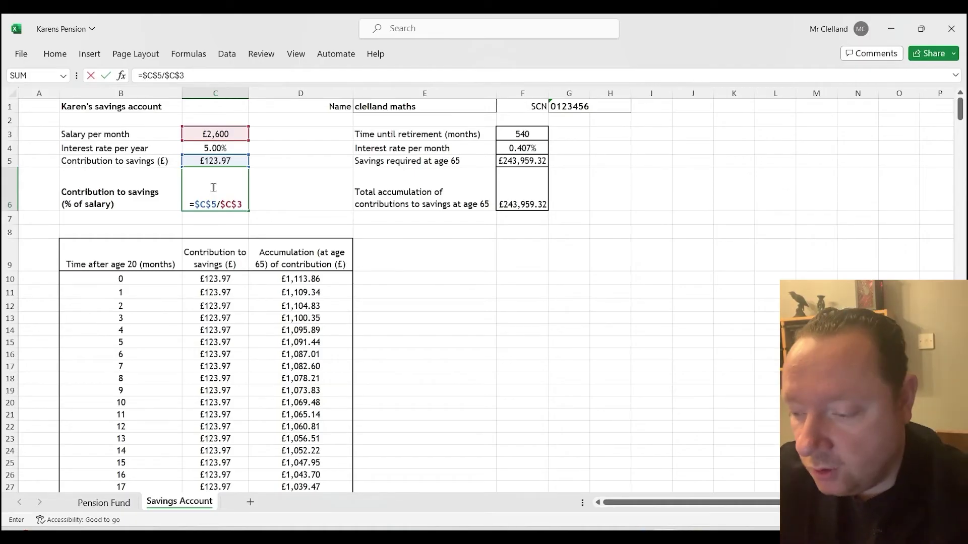
{"action": "key", "text": "Return"}
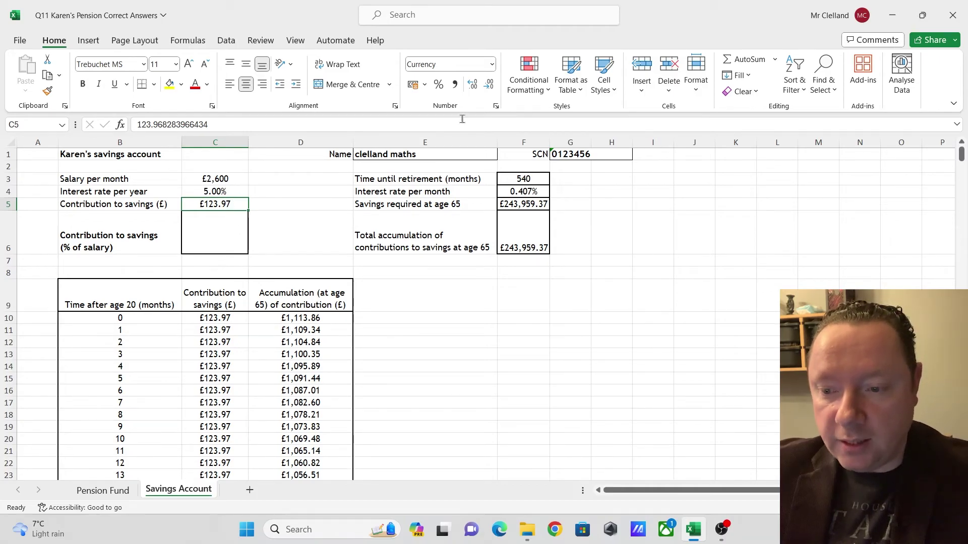
- Vary C5's decimal places in the answers workbook to inspect its £123.97 contribution
{"action": "left_click", "coordinate": [487, 86]}
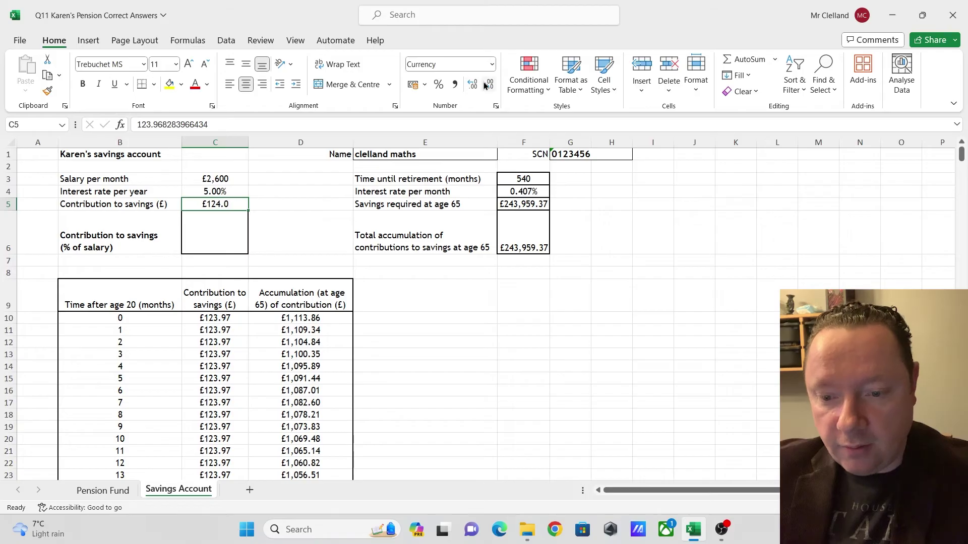
{"action": "left_click", "coordinate": [487, 86]}
{"action": "left_click", "coordinate": [471, 87]}
{"action": "left_click", "coordinate": [471, 86]}
{"action": "left_click", "coordinate": [472, 86]}
{"action": "left_click", "coordinate": [471, 86]}
{"action": "left_click", "coordinate": [472, 87]}
{"action": "left_click", "coordinate": [471, 86]}
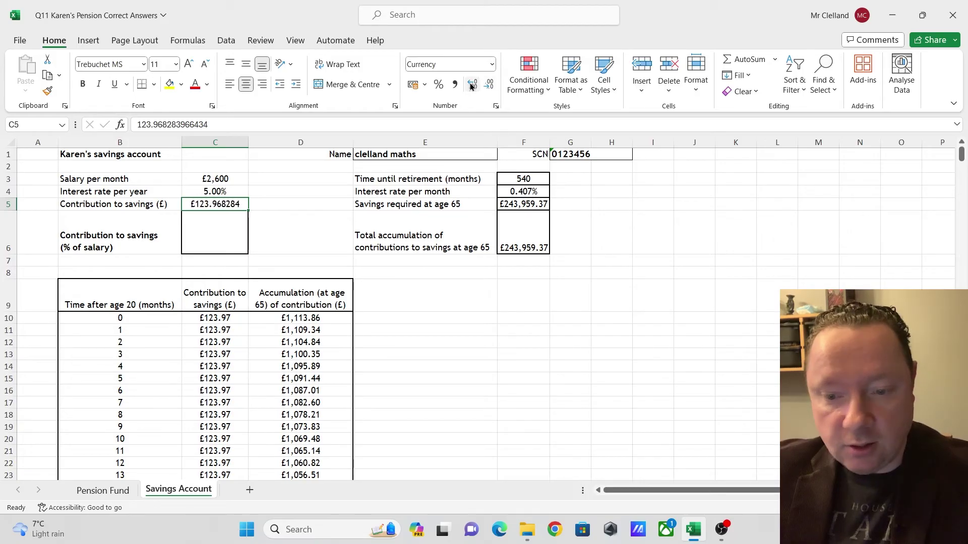
{"action": "left_click", "coordinate": [489, 87]}
{"action": "left_click", "coordinate": [489, 86]}
{"action": "left_click", "coordinate": [489, 86]}
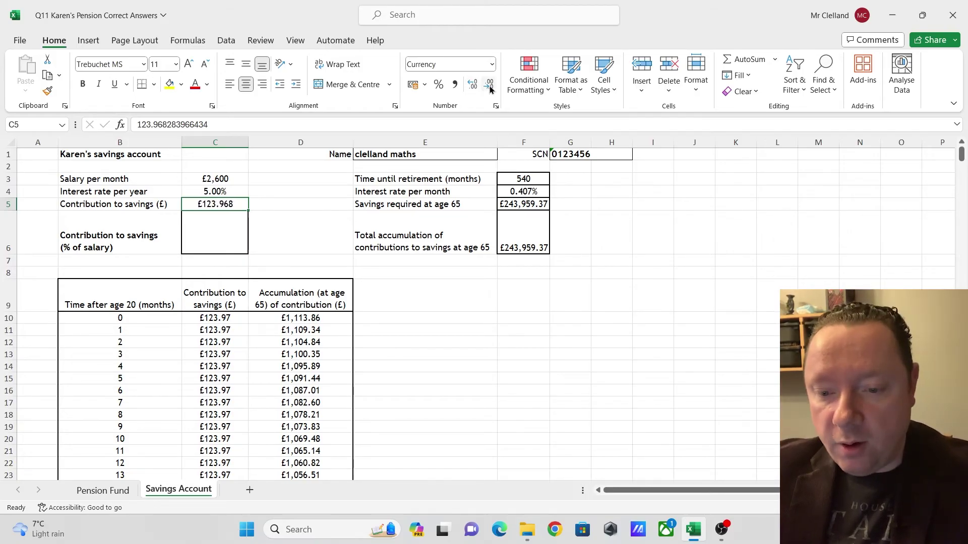
{"action": "left_click", "coordinate": [489, 87]}
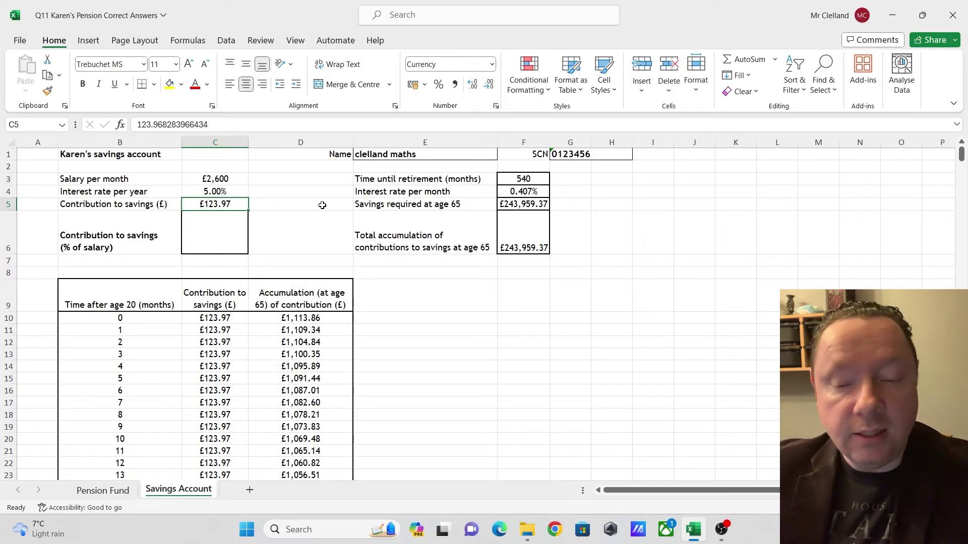
- Inspect C10's decimal places, then check the total accumulation in F6
{"action": "left_click", "coordinate": [221, 318]}
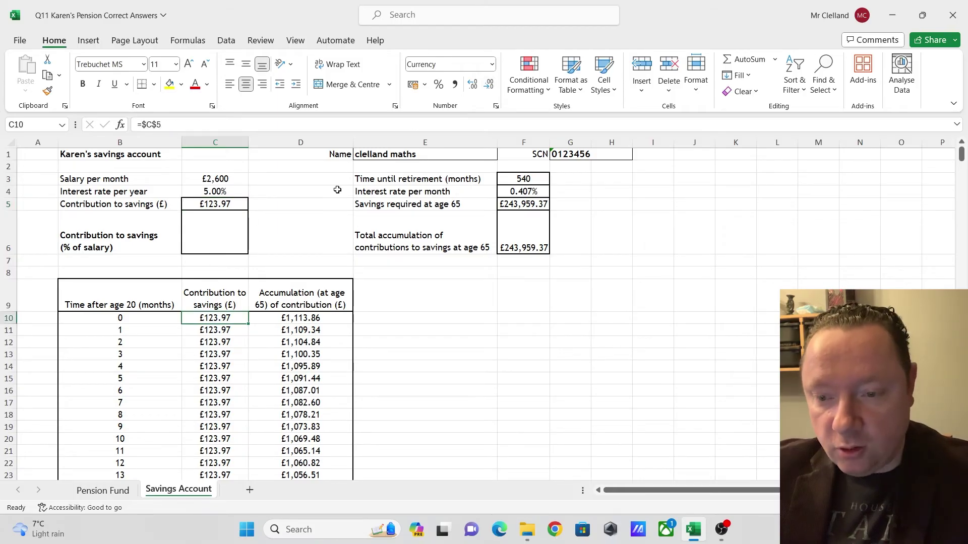
{"action": "left_click", "coordinate": [474, 85]}
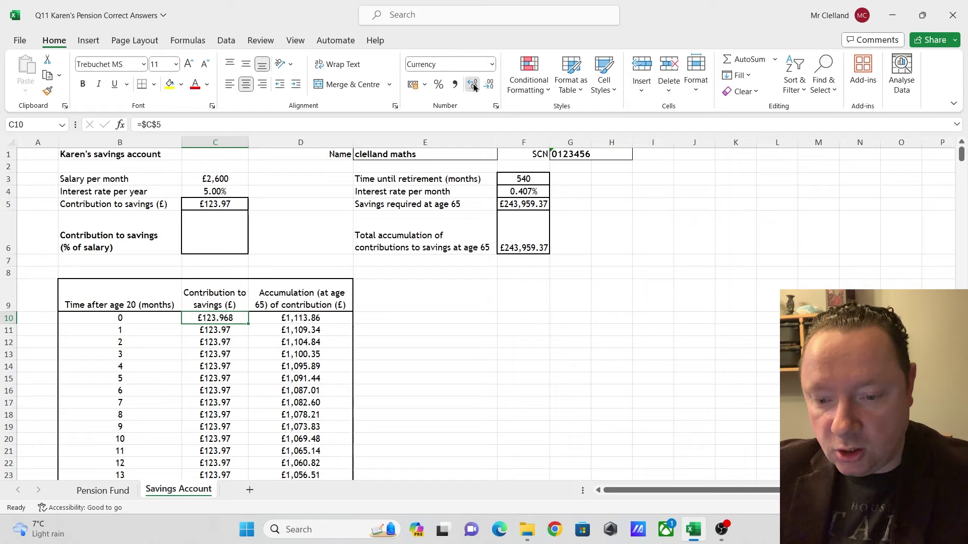
{"action": "left_click", "coordinate": [474, 85]}
{"action": "left_click", "coordinate": [474, 85]}
{"action": "left_click", "coordinate": [473, 85]}
{"action": "left_click", "coordinate": [489, 84]}
{"action": "left_click", "coordinate": [489, 85]}
{"action": "left_click", "coordinate": [488, 84]}
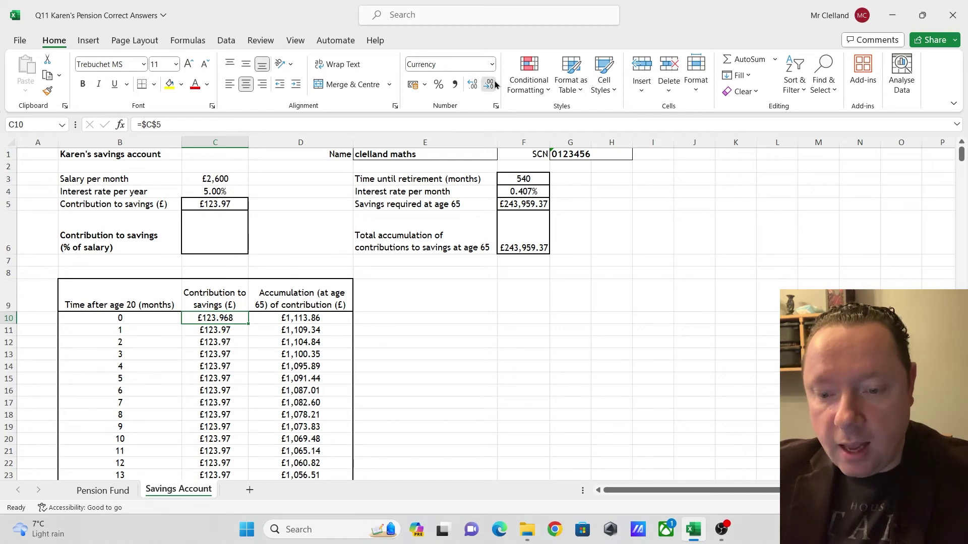
{"action": "left_click", "coordinate": [488, 85]}
{"action": "left_click", "coordinate": [537, 223]}
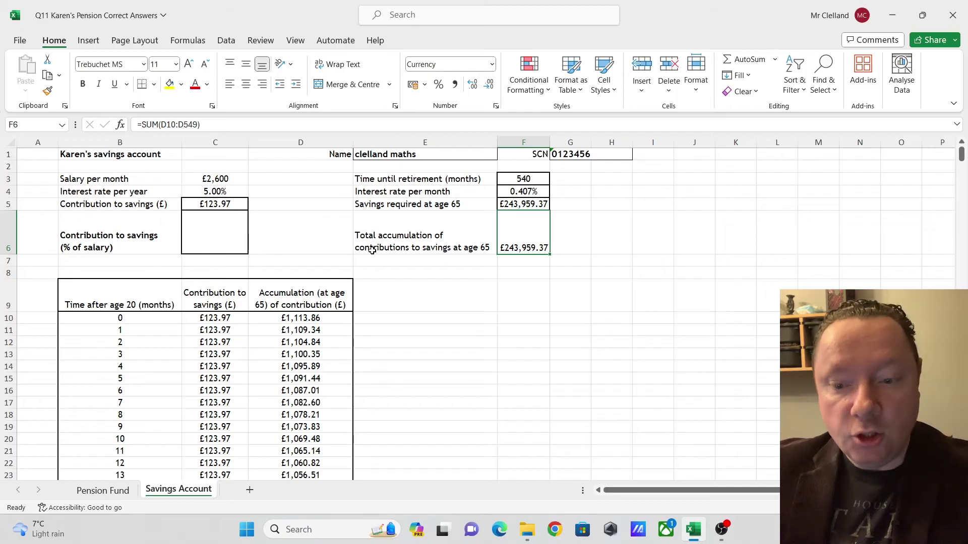
- Overwrite C5 with exactly 123.97, raising the F6 total accumulation to £243,962.77
{"action": "left_click", "coordinate": [271, 221]}
{"action": "left_click", "coordinate": [224, 202]}
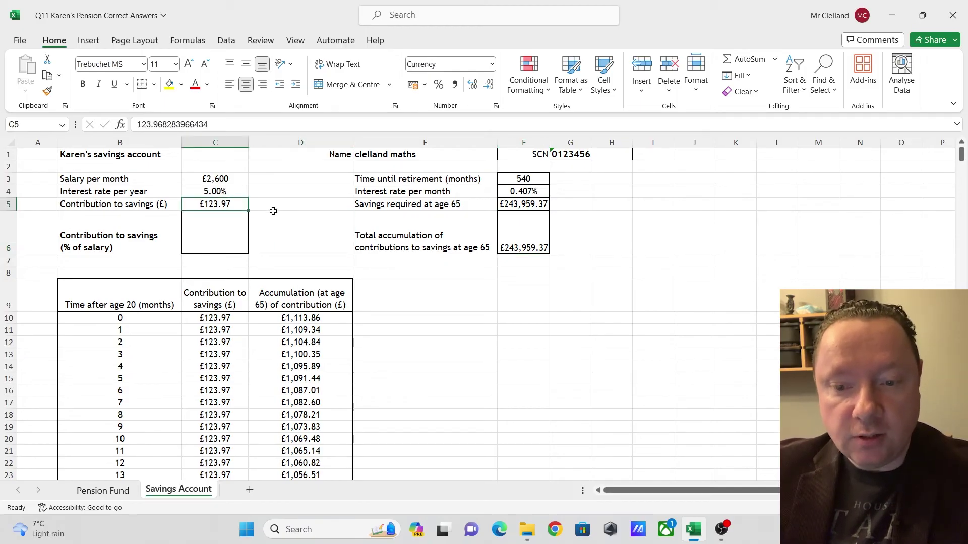
{"action": "scroll", "coordinate": [246, 357], "scroll_direction": "down", "scroll_amount": 20}
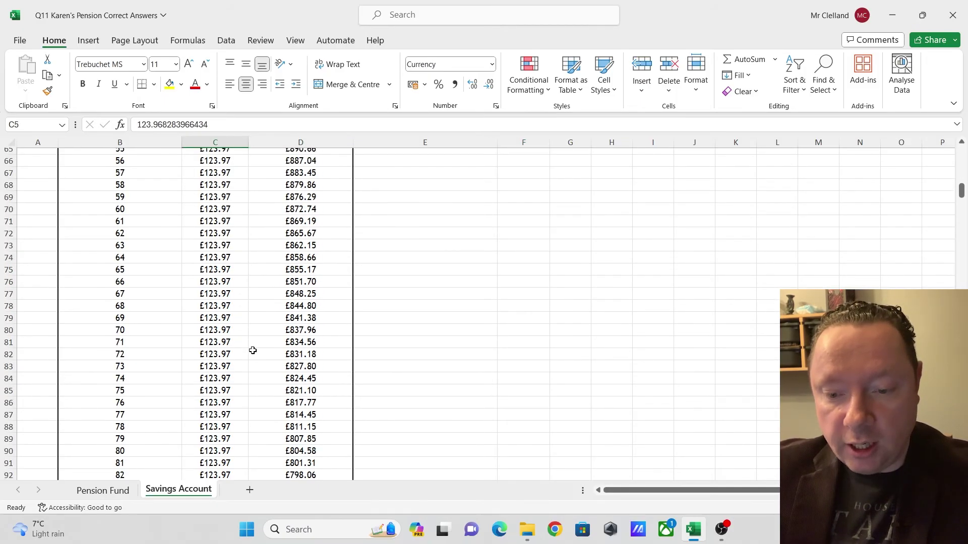
{"action": "scroll", "coordinate": [252, 350], "scroll_direction": "down", "scroll_amount": 20}
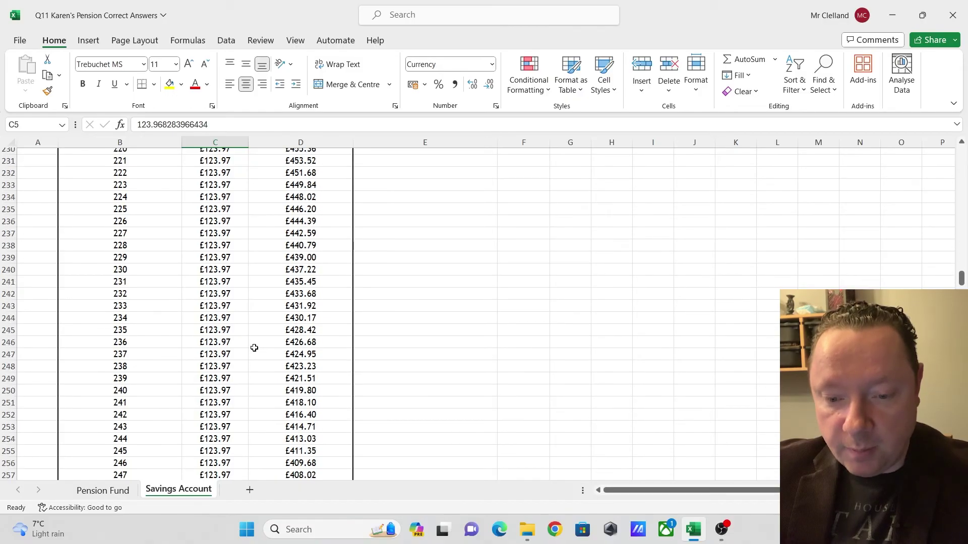
{"action": "scroll", "coordinate": [254, 348], "scroll_direction": "down", "scroll_amount": 8}
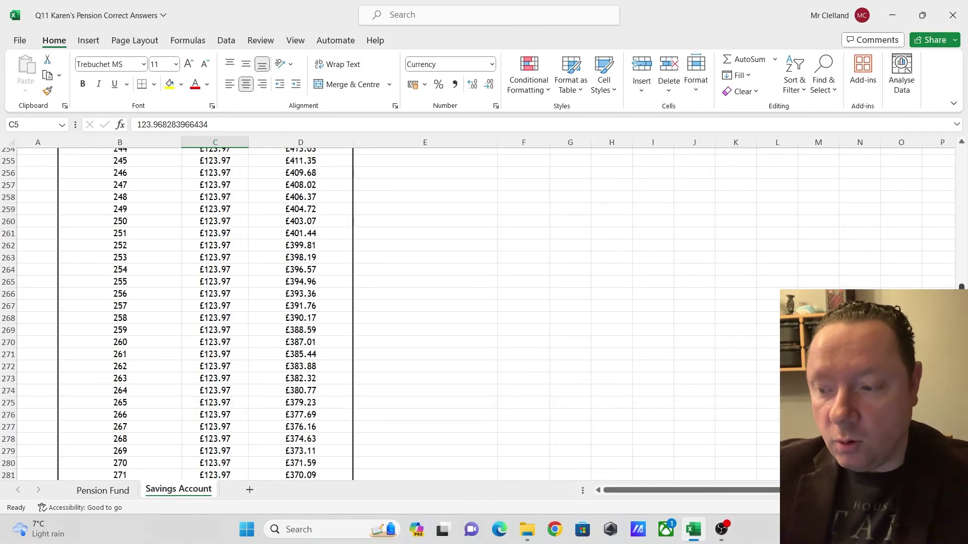
{"action": "left_click_drag", "start_coordinate": [961, 286], "coordinate": [961, 154]}
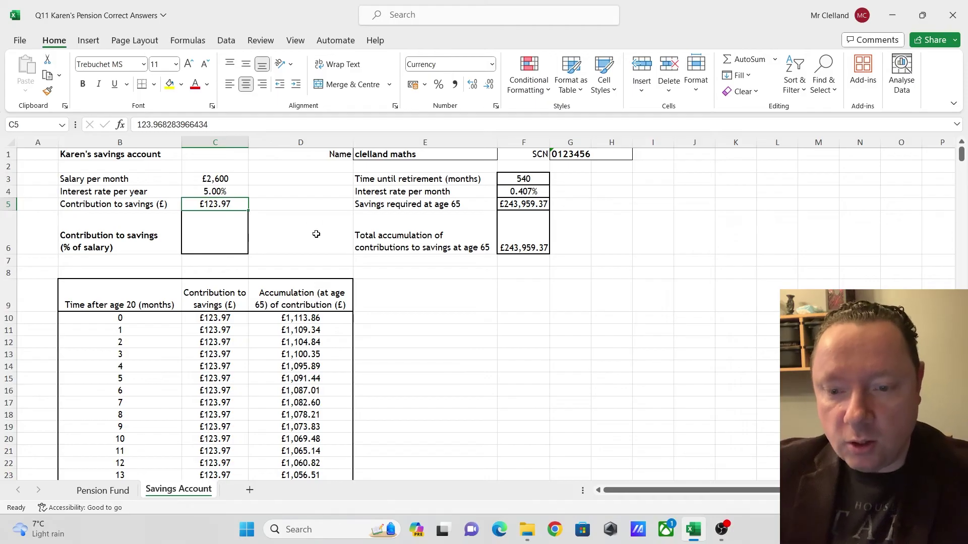
{"action": "left_click", "coordinate": [335, 252]}
{"action": "left_click", "coordinate": [226, 207]}
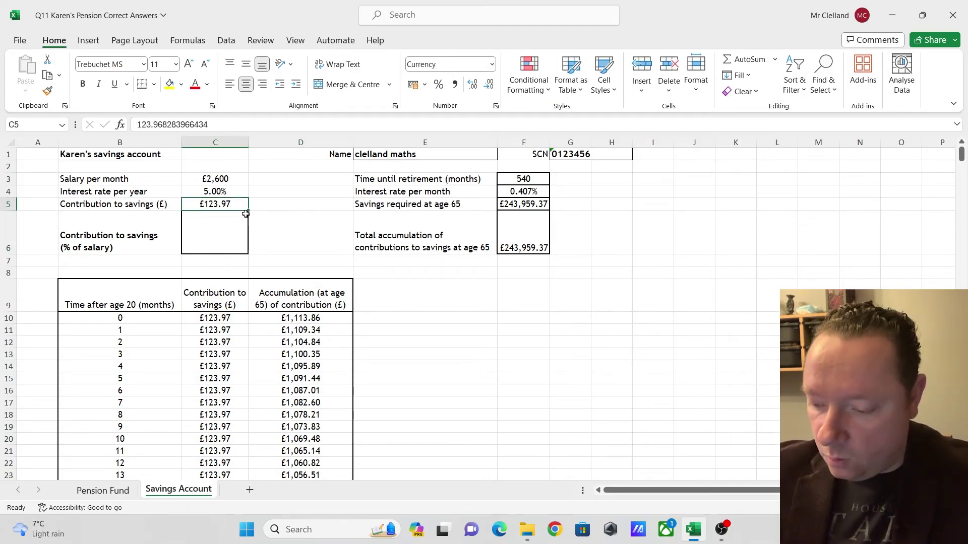
{"action": "type", "text": "123.97"}
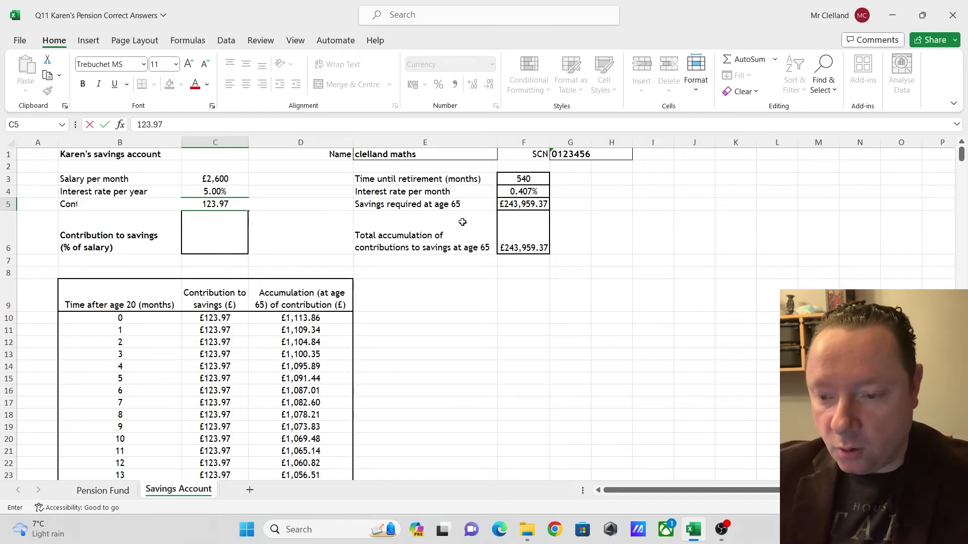
{"action": "key", "text": "Return"}
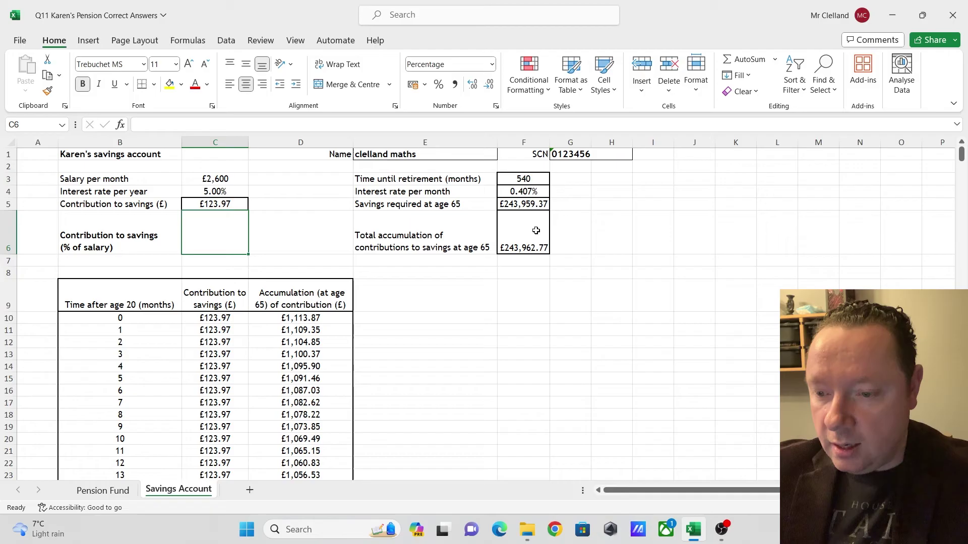
{"action": "left_click", "coordinate": [537, 204]}
{"action": "key", "text": "Down"}
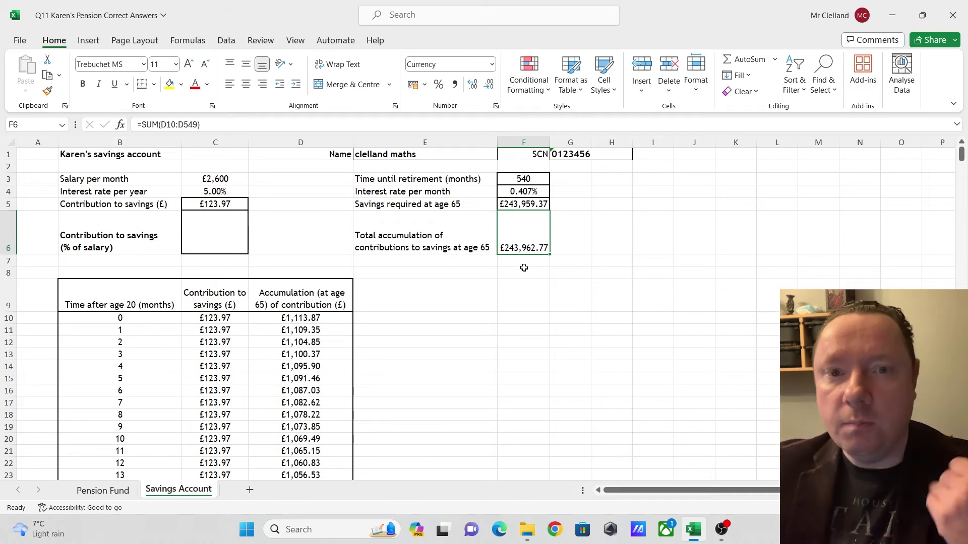
- Enter =$C$5/$C$3 in C6 so the monthly contribution shows as 4.77% of salary
{"action": "left_click", "coordinate": [222, 321]}
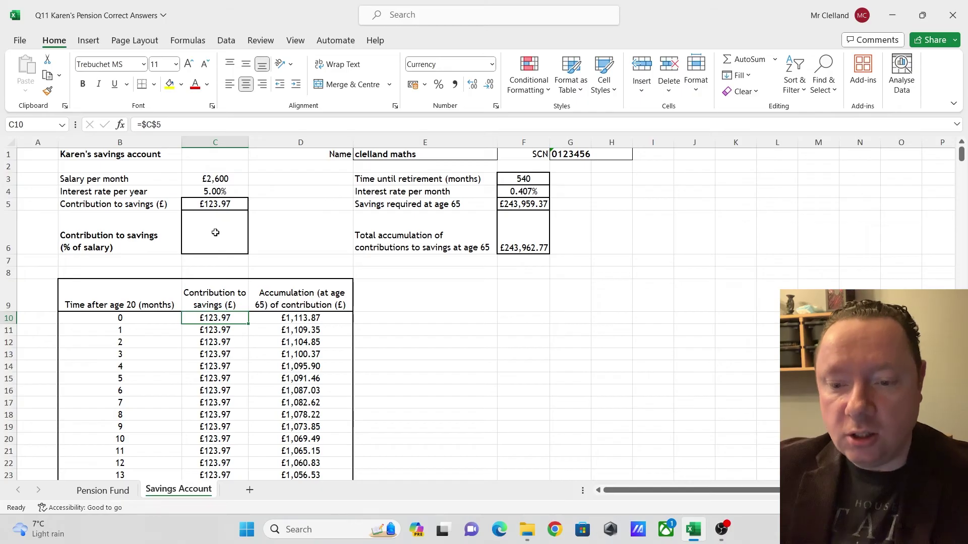
{"action": "left_click", "coordinate": [216, 233]}
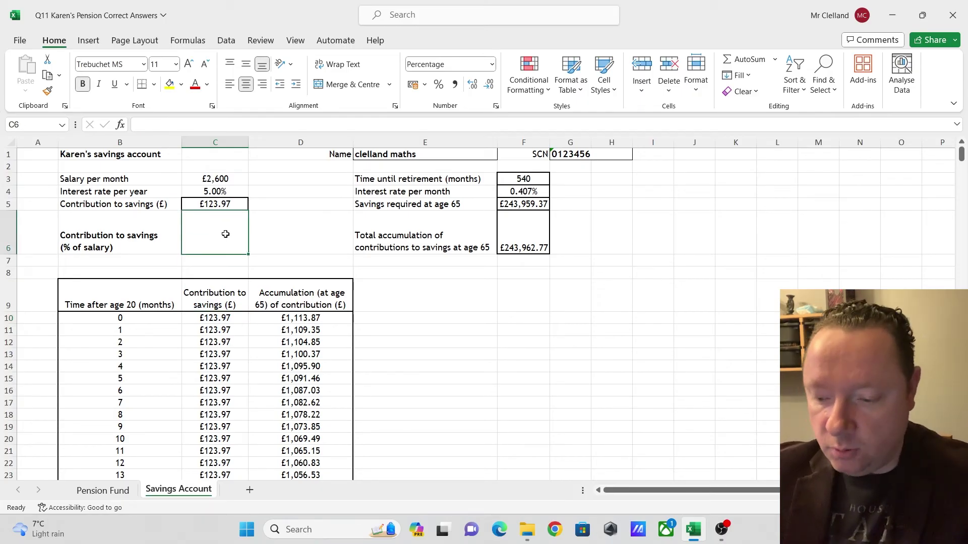
{"action": "type", "text": "="}
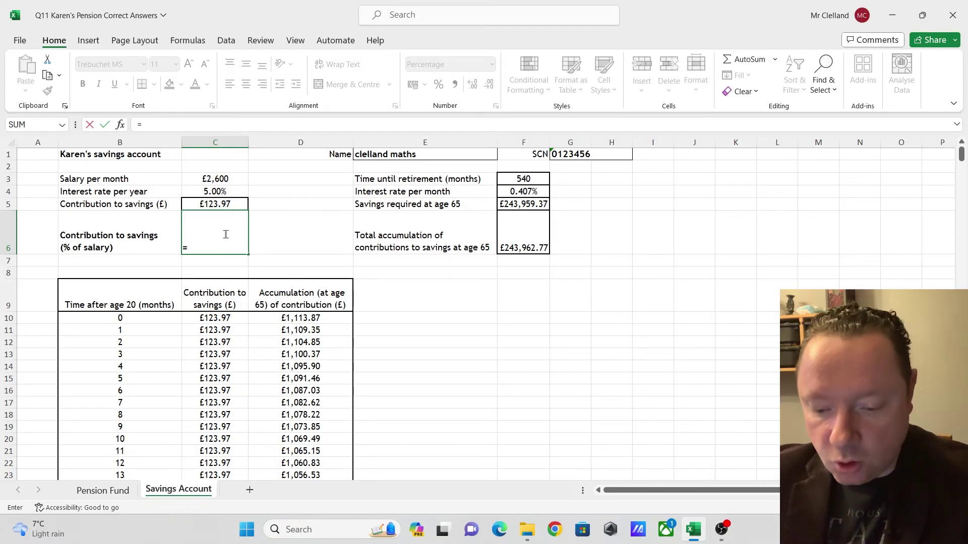
{"action": "type", "text": "$C"}
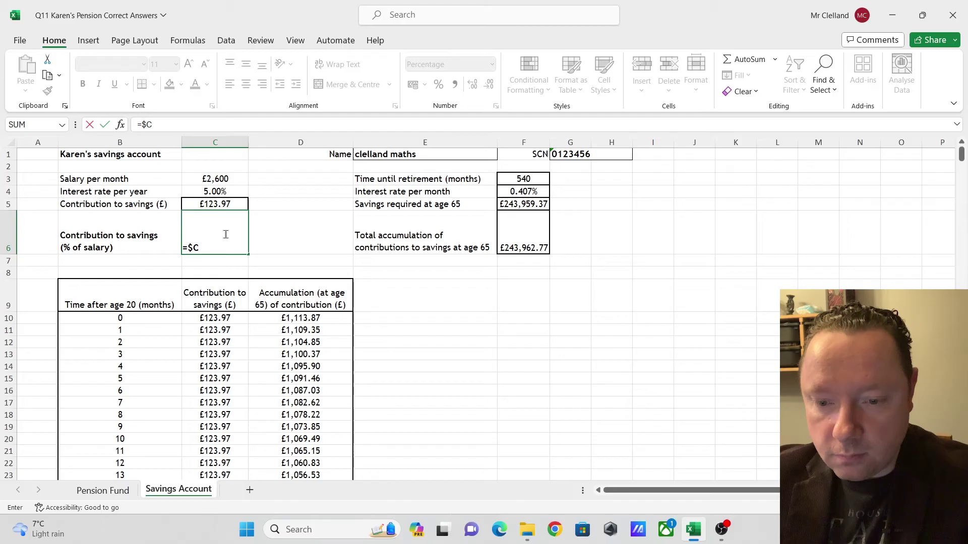
{"action": "type", "text": "$"}
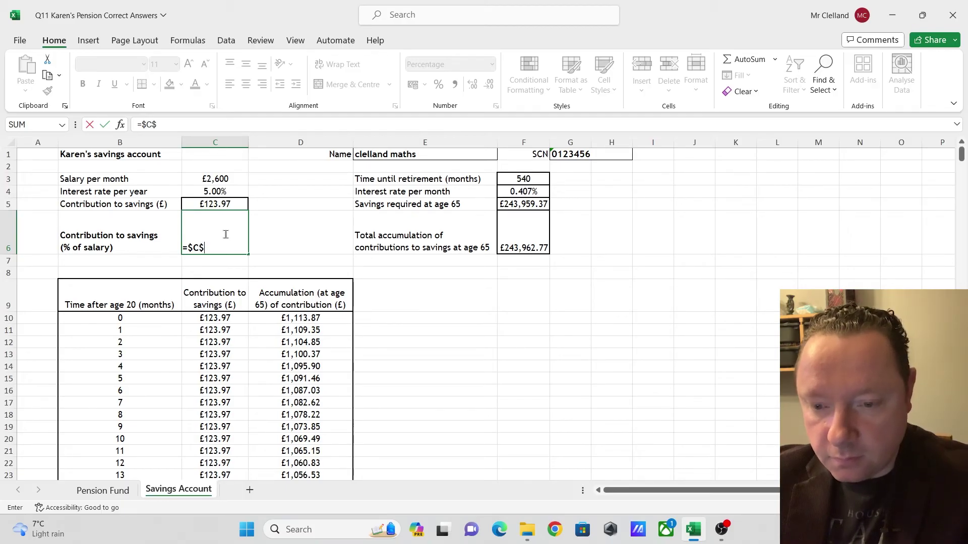
{"action": "type", "text": "5"}
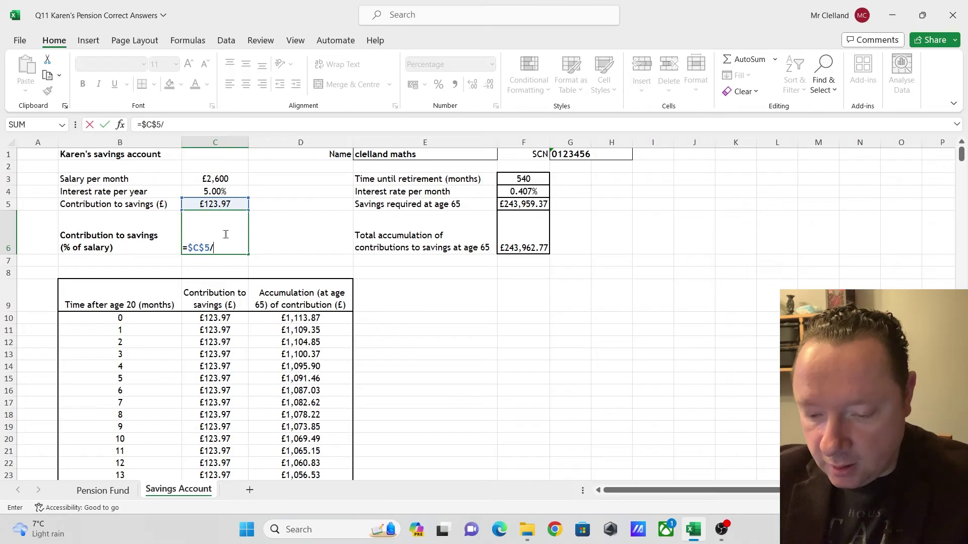
{"action": "type", "text": "/$C$"}
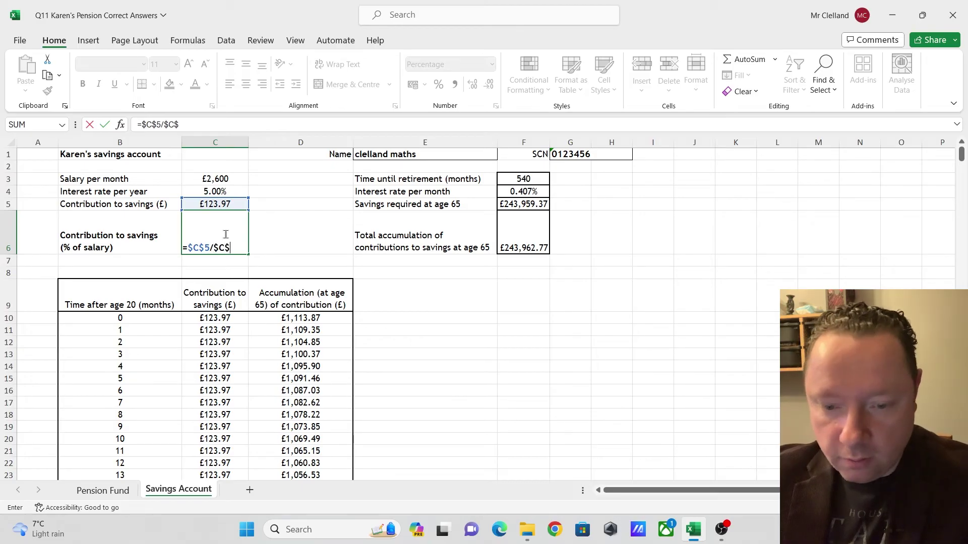
{"action": "type", "text": "3"}
{"action": "key", "text": "Return"}
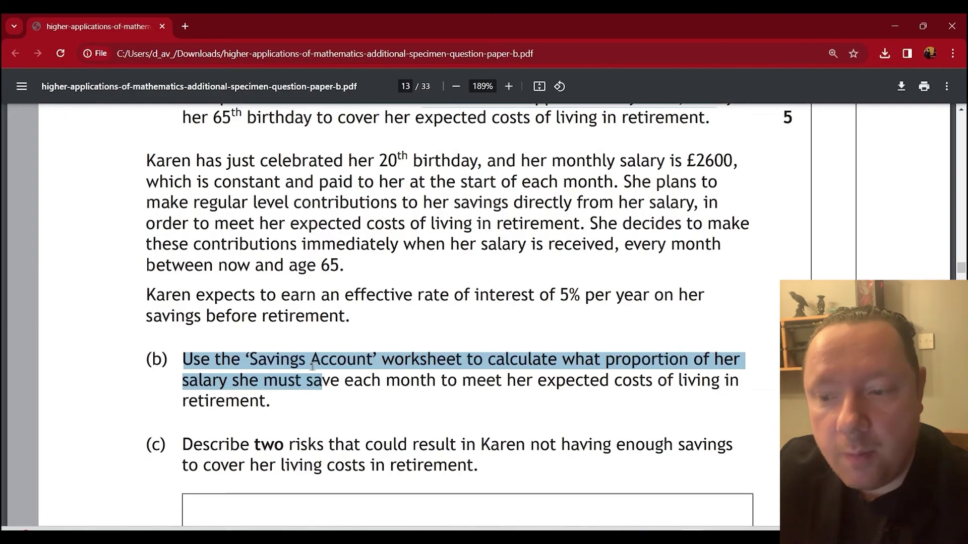
- Scroll the question paper down to part (c) about two risks to Karen's retirement savings
{"action": "scroll", "coordinate": [312, 366], "scroll_direction": "down", "scroll_amount": 5}
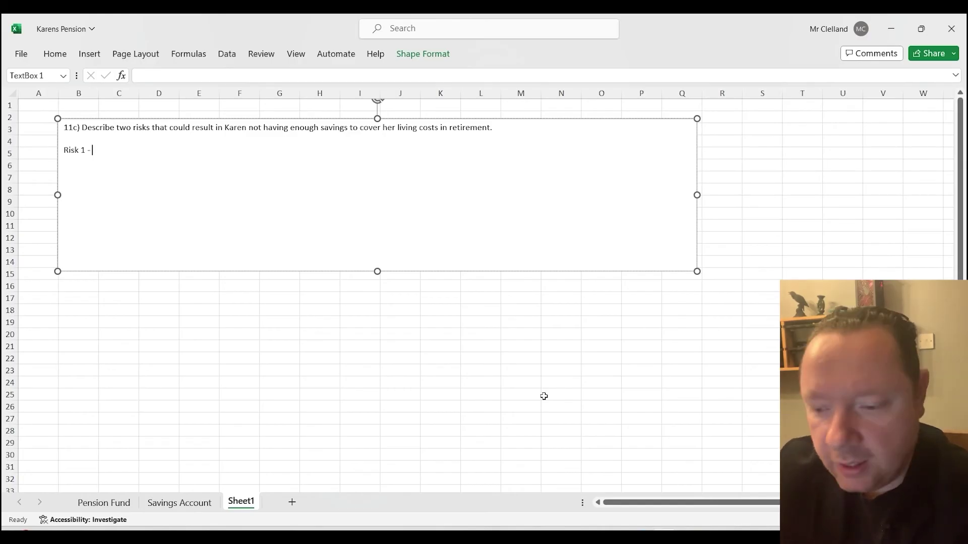
- Type 'She lives beyond 80 years.' after Risk 1, then begin Risk 2 about Karen losing her job
{"action": "type", "text": "She lives"}
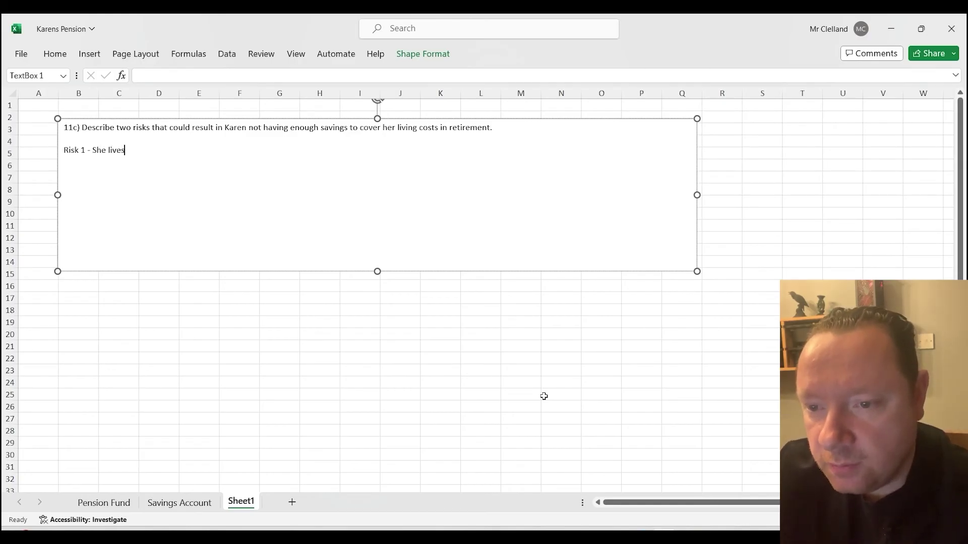
{"action": "type", "text": " beyond 1"}
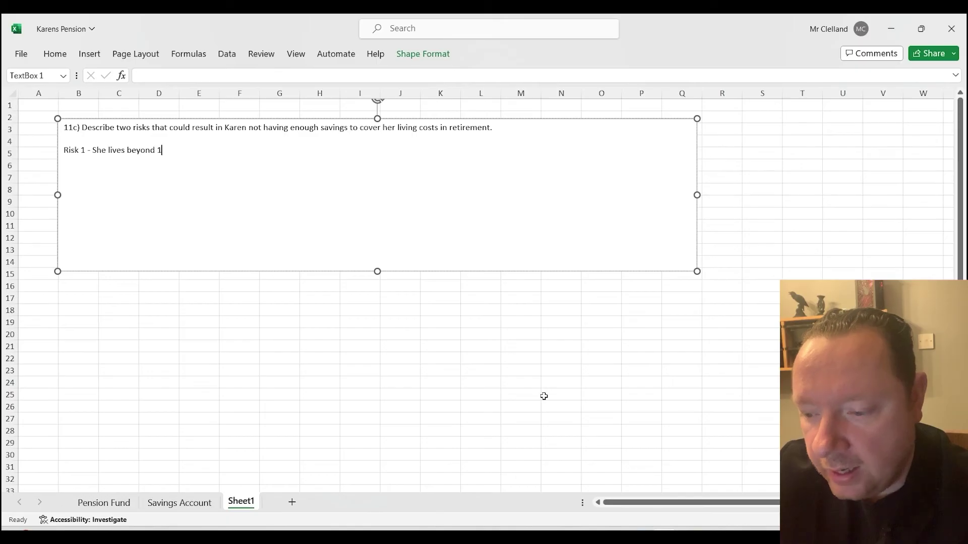
{"action": "key", "text": "BackSpace"}
{"action": "type", "text": "80 years."}
{"action": "key", "text": "Return"}
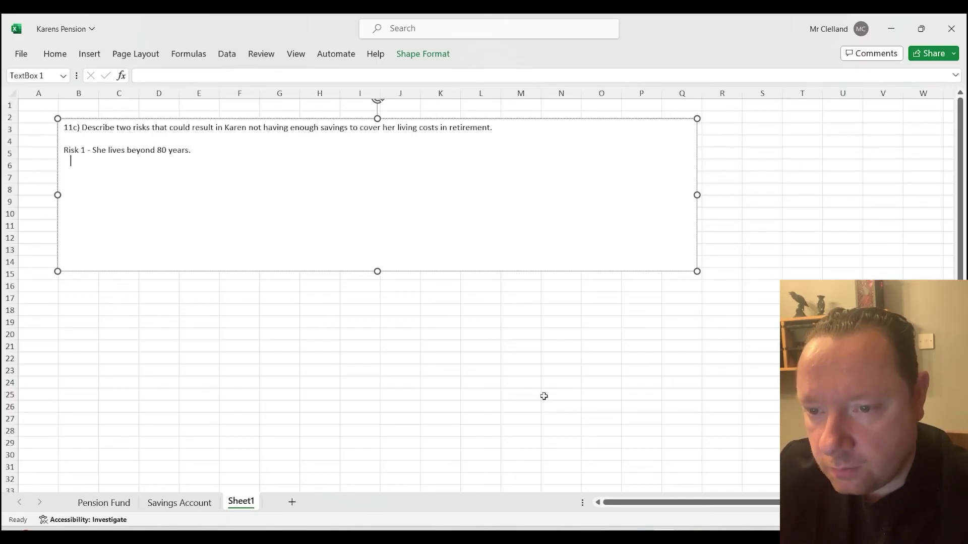
{"action": "type", "text": "Ro"}
{"action": "key", "text": "BackSpace"}
{"action": "key", "text": "BackSpace"}
{"action": "key", "text": "BackSpace"}
{"action": "type", "text": "isk 2 - Kar"}
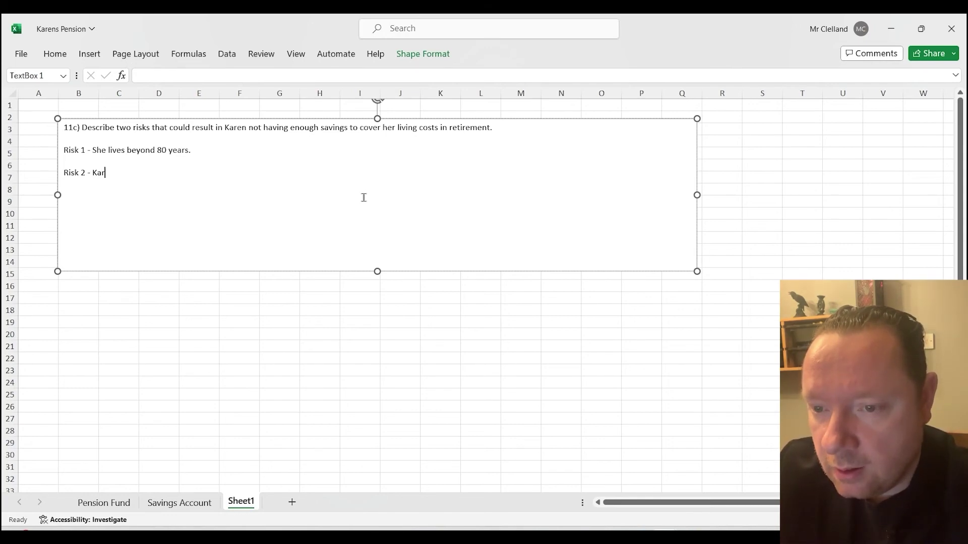
{"action": "type", "text": "en m"}
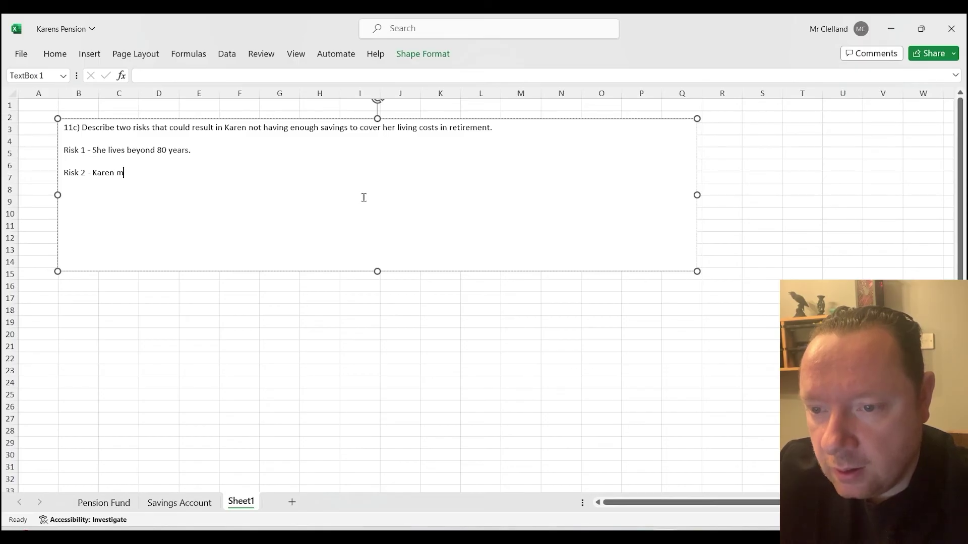
{"action": "type", "text": "oy lose her job and"}
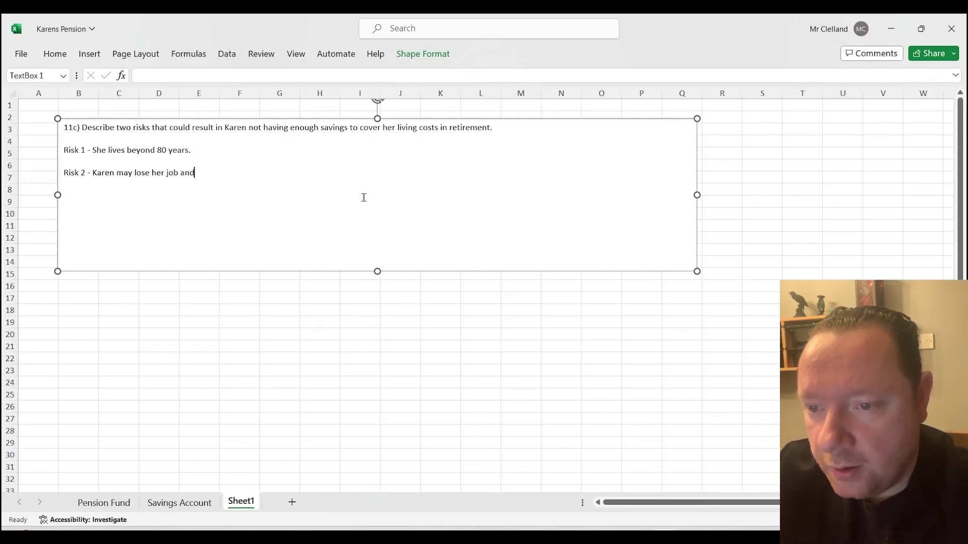
{"action": "type", "text": " not save as much as expected."}
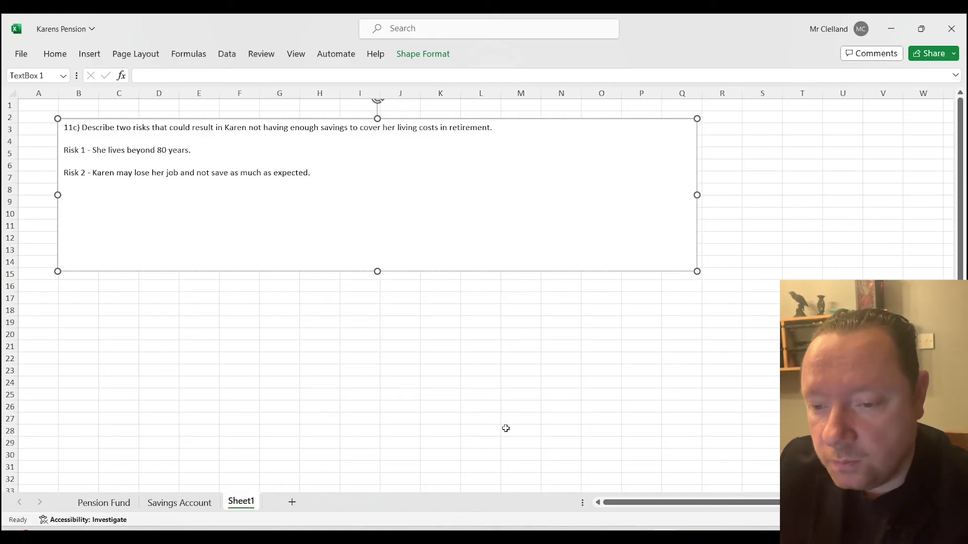
- Open the Pension Fund sheet and compare its monthly rates with the marking scheme PDF
{"action": "left_click", "coordinate": [106, 503]}
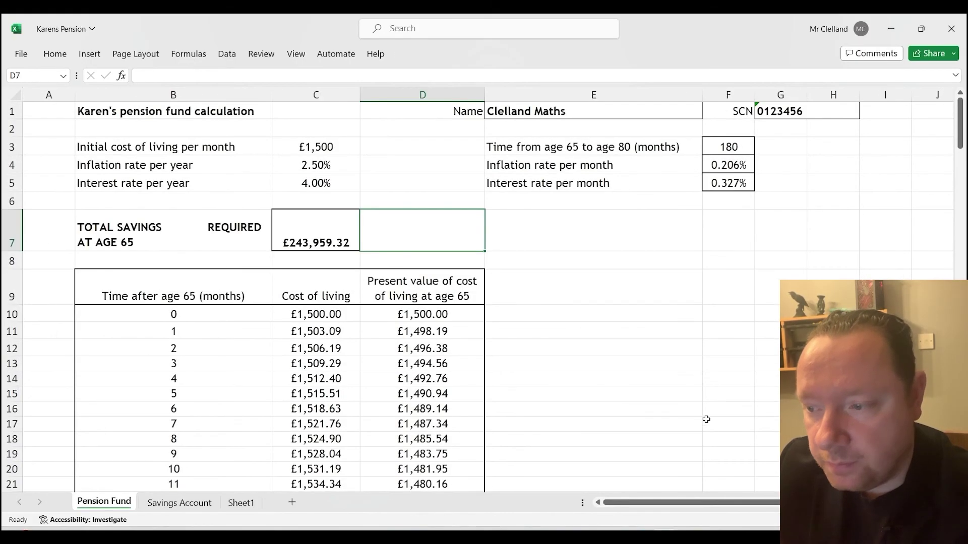
{"action": "left_click", "coordinate": [670, 534]}
{"action": "left_click", "coordinate": [739, 482]}
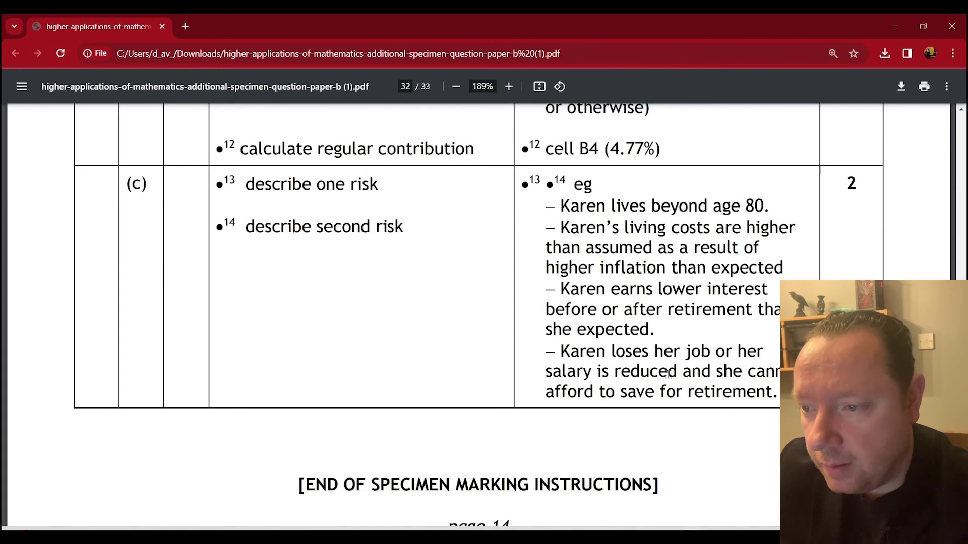
{"action": "scroll", "coordinate": [640, 353], "scroll_direction": "up", "scroll_amount": 15}
{"action": "scroll", "coordinate": [640, 348], "scroll_direction": "down", "scroll_amount": 2}
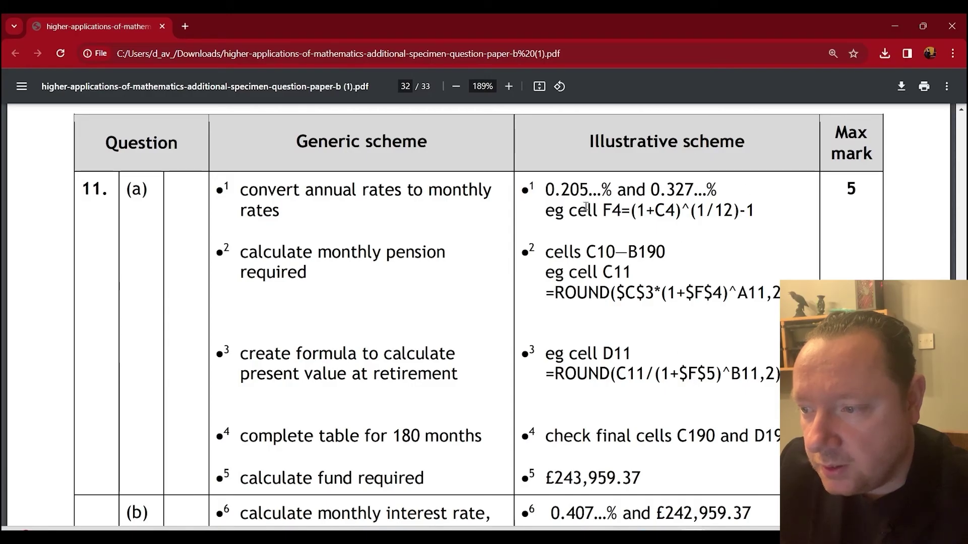
{"action": "left_click", "coordinate": [638, 506]}
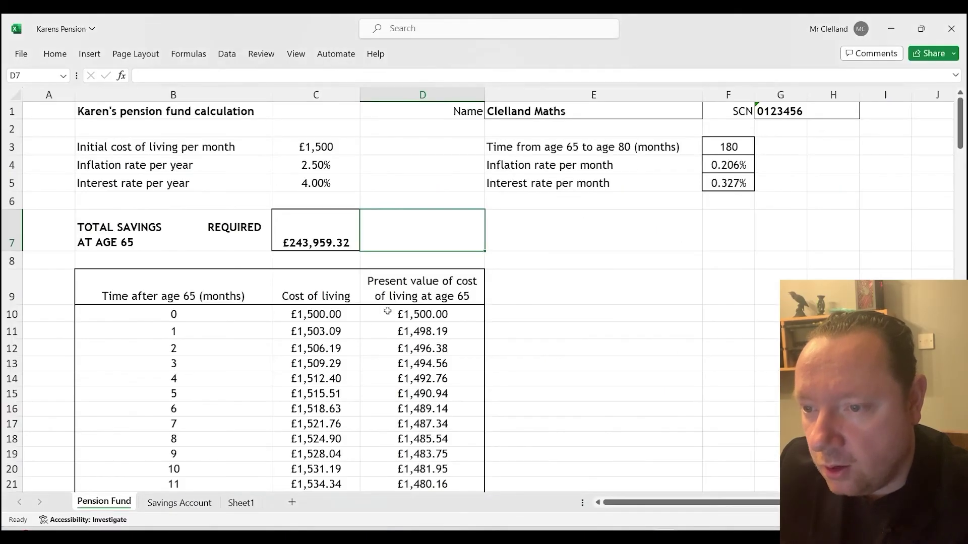
{"action": "left_click", "coordinate": [887, 7]}
{"action": "left_click", "coordinate": [895, 26]}
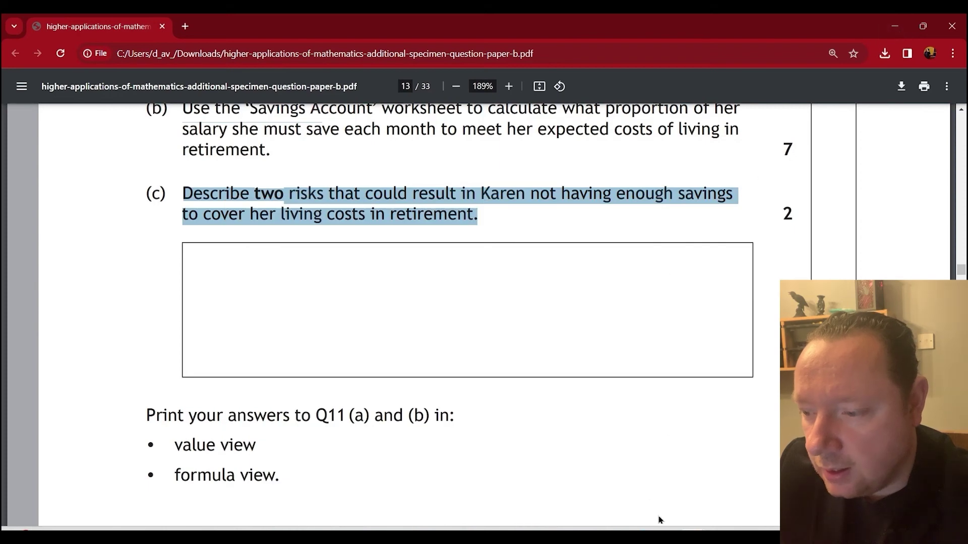
{"action": "left_click", "coordinate": [625, 504]}
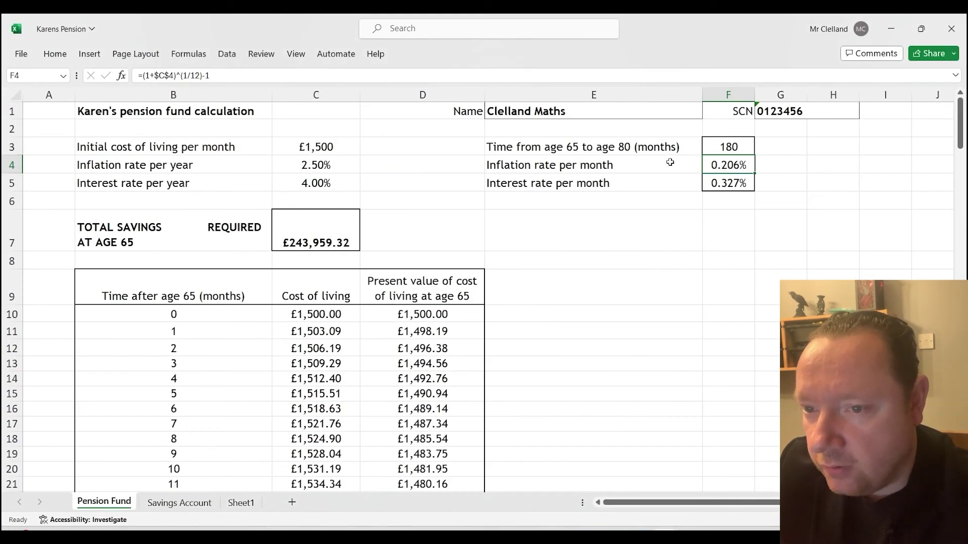
- Show the F4 monthly inflation rate to five decimals, 0.20598%
{"action": "left_click", "coordinate": [55, 53]}
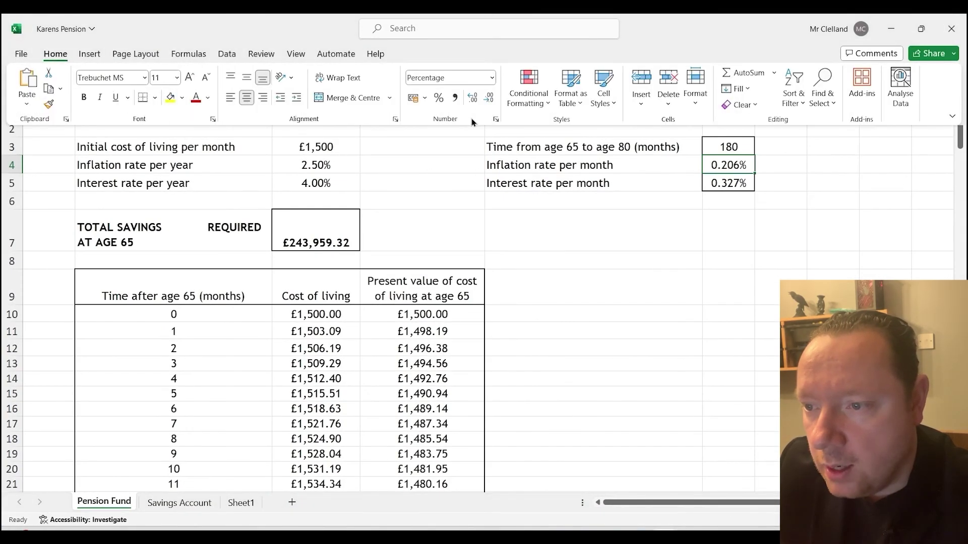
{"action": "left_click", "coordinate": [491, 101]}
{"action": "left_click", "coordinate": [469, 99]}
{"action": "left_click", "coordinate": [469, 98]}
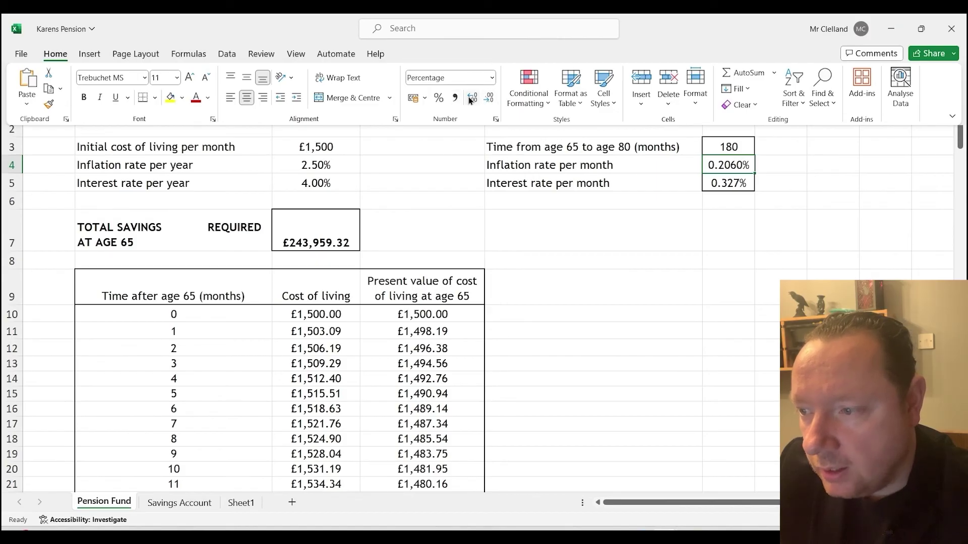
{"action": "left_click", "coordinate": [469, 98]}
{"action": "left_click", "coordinate": [469, 98]}
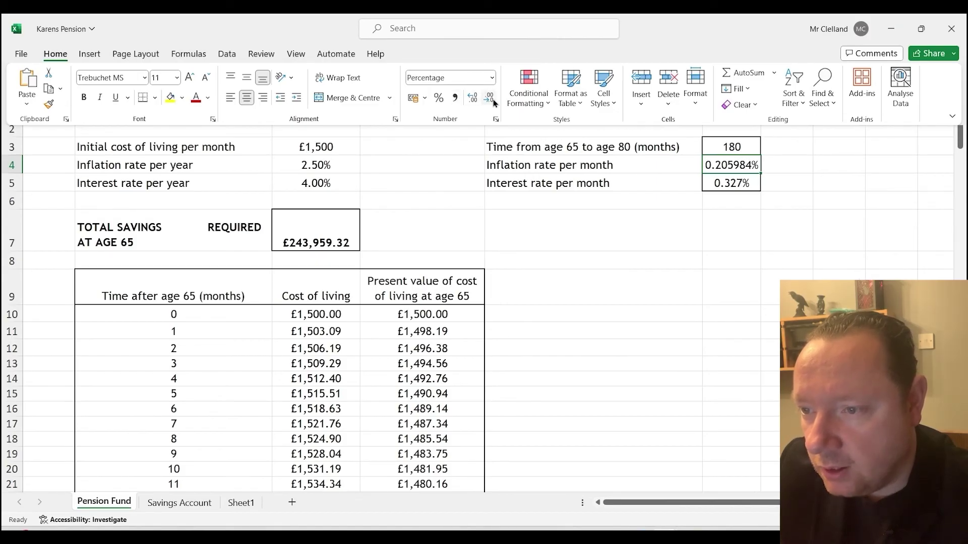
{"action": "left_click", "coordinate": [491, 100]}
- Show the F5 monthly interest rate to five decimals, 0.32737%
{"action": "left_click", "coordinate": [719, 182]}
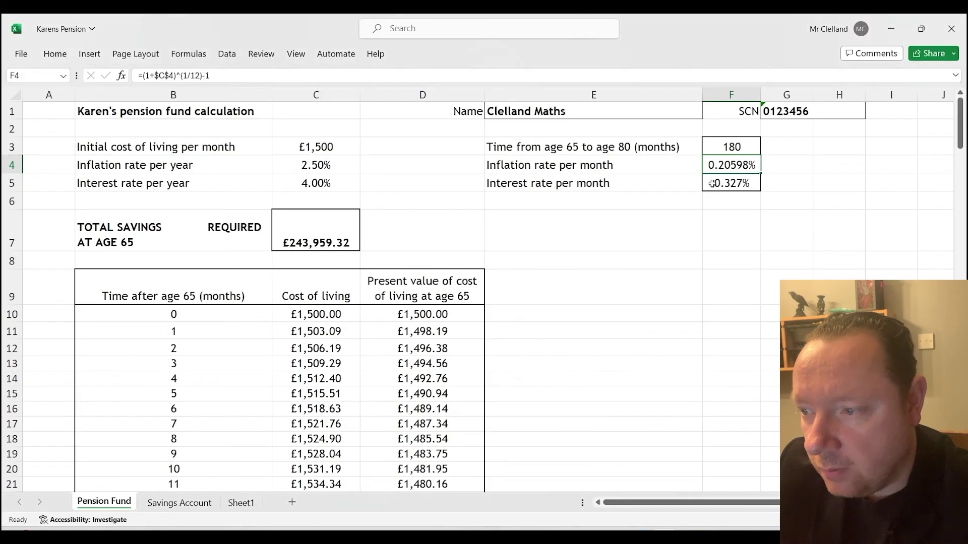
{"action": "left_click", "coordinate": [718, 182]}
{"action": "left_click", "coordinate": [55, 53]}
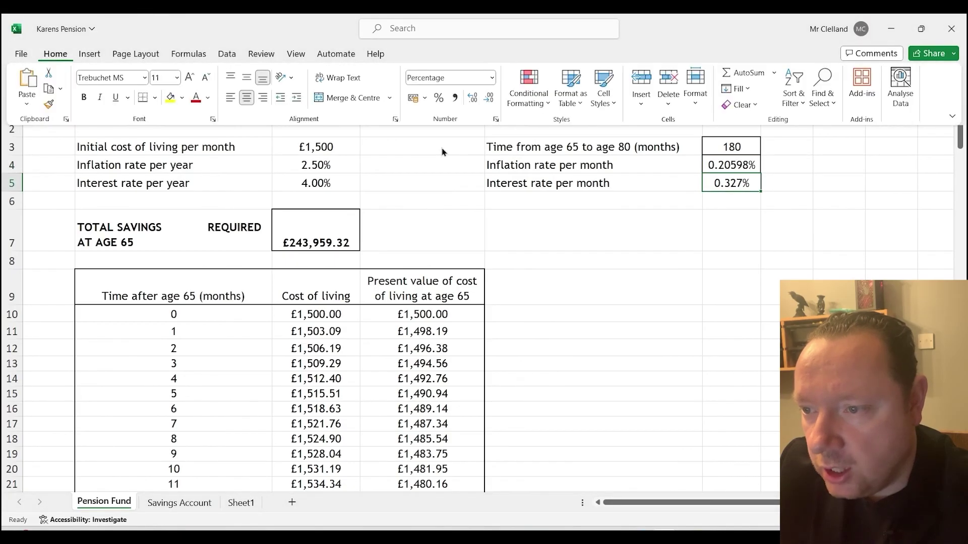
{"action": "left_click", "coordinate": [472, 100]}
{"action": "left_click", "coordinate": [472, 101]}
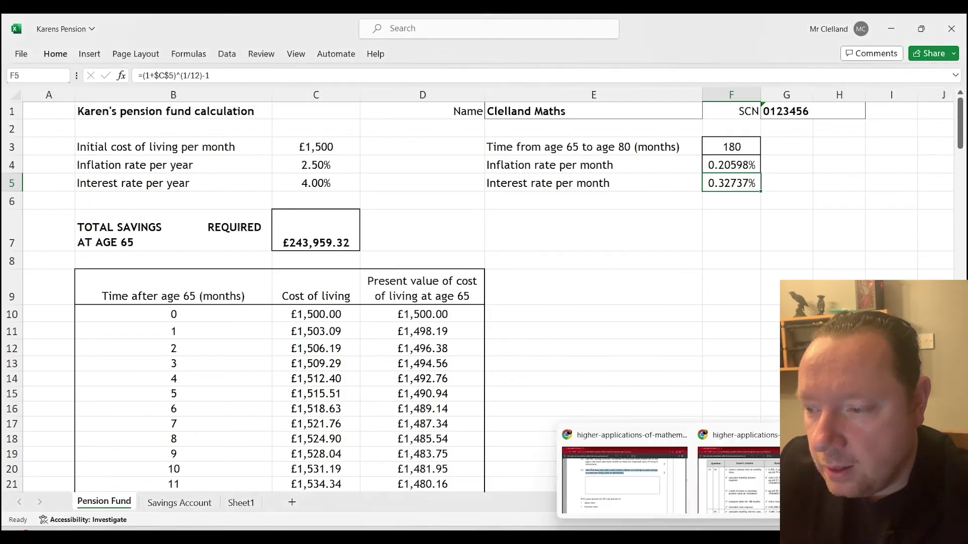
- Check the scheme's example C11 formula against cells A11, B11 and D11 in the workbook
{"action": "left_click", "coordinate": [630, 464]}
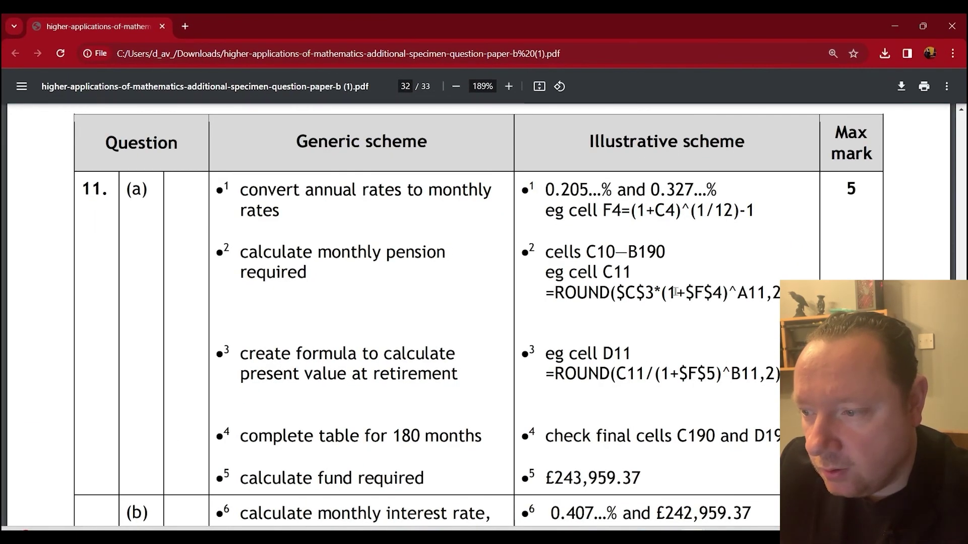
{"action": "left_click_drag", "start_coordinate": [739, 289], "coordinate": [761, 290]}
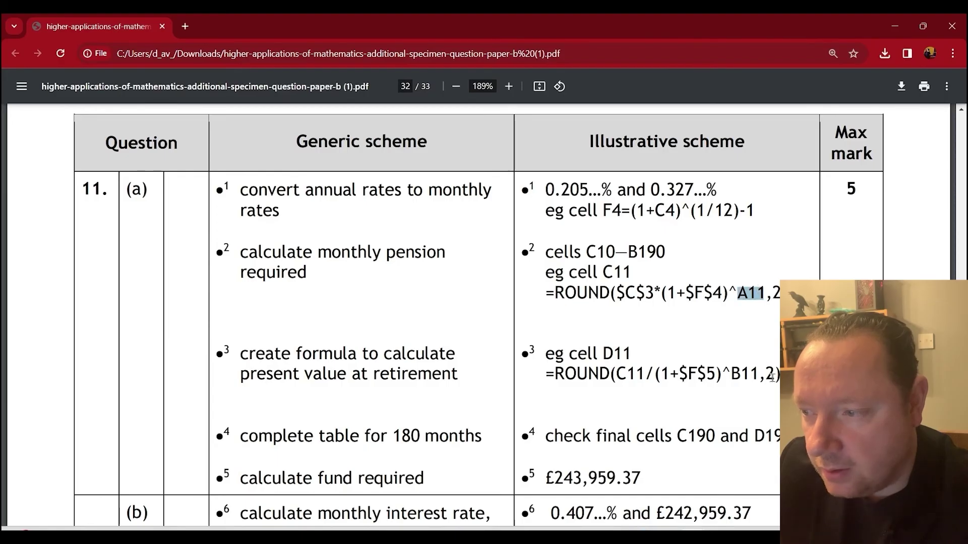
{"action": "left_click", "coordinate": [895, 26]}
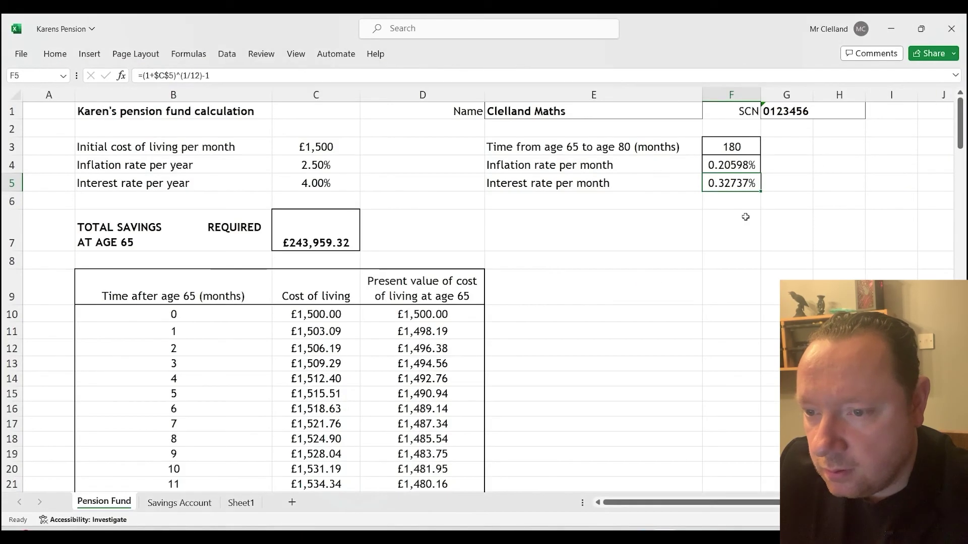
{"action": "left_click", "coordinate": [39, 335]}
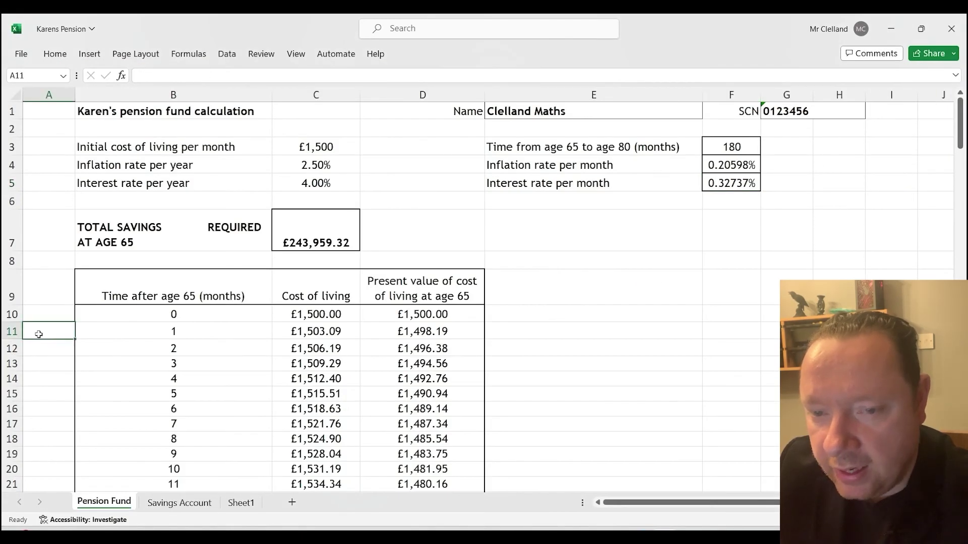
{"action": "left_click", "coordinate": [98, 331]}
{"action": "left_click", "coordinate": [72, 331]}
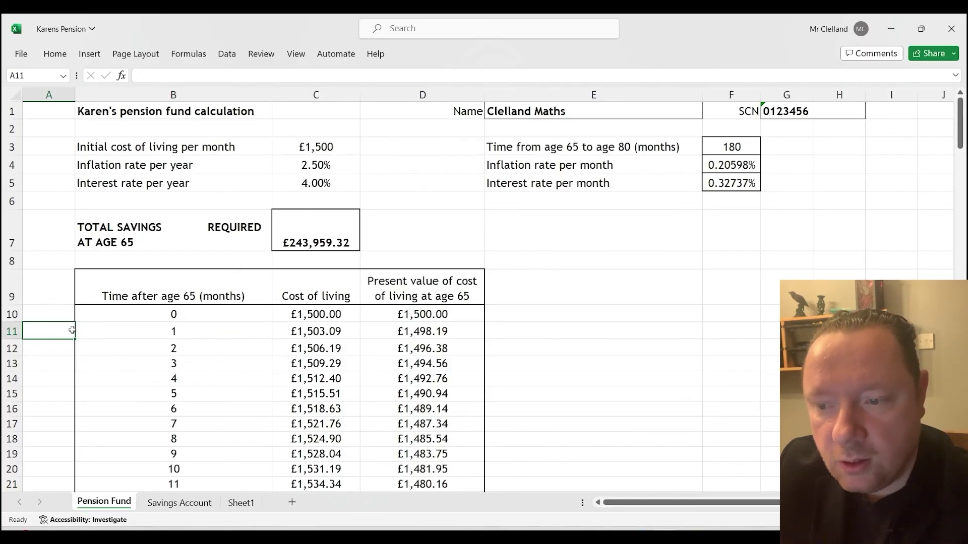
{"action": "left_click", "coordinate": [395, 333]}
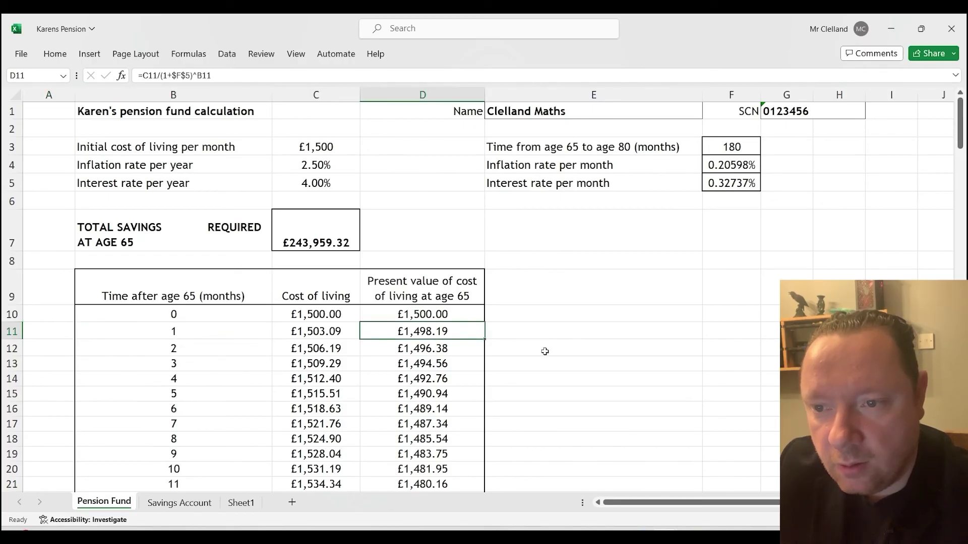
- Review part (a)'s C190/D190 criterion and £243,959.37 fund, then scroll to part (b)
{"action": "left_click", "coordinate": [690, 538]}
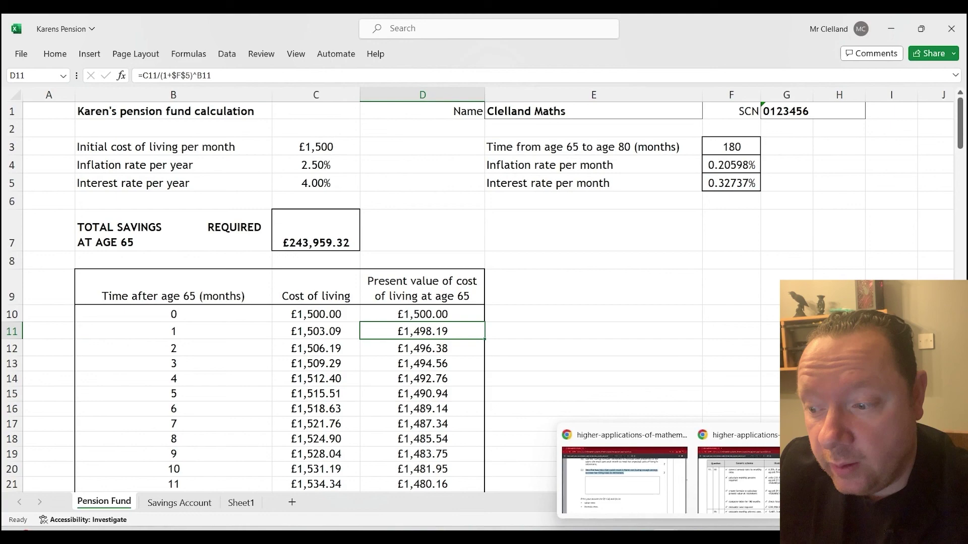
{"action": "left_click", "coordinate": [736, 481]}
{"action": "scroll", "coordinate": [609, 340], "scroll_direction": "up", "scroll_amount": 2}
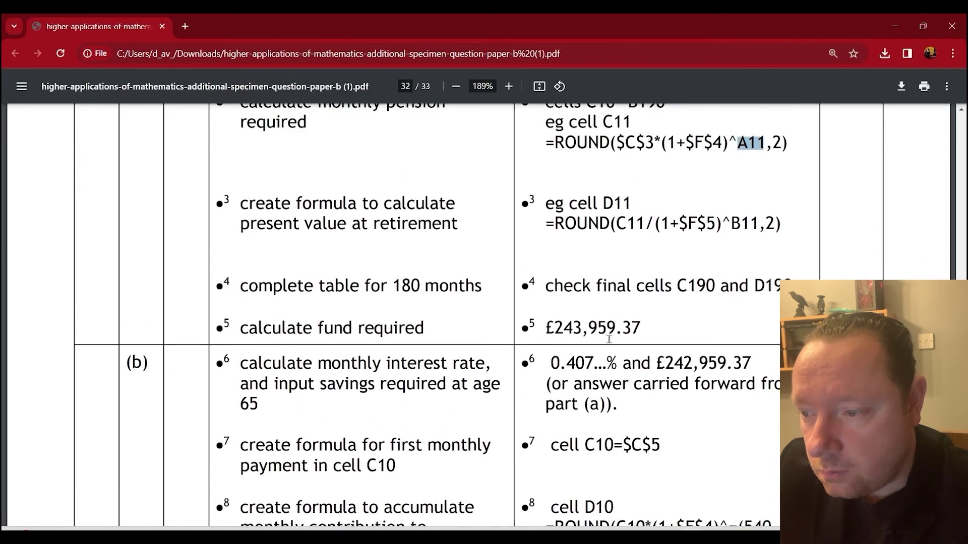
{"action": "left_click_drag", "start_coordinate": [556, 232], "coordinate": [795, 246]}
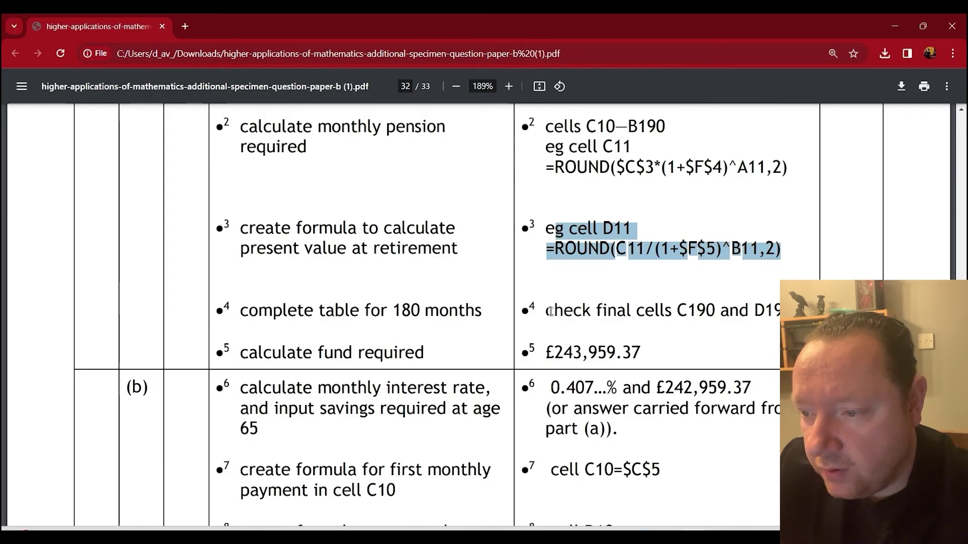
{"action": "left_click_drag", "start_coordinate": [546, 311], "coordinate": [780, 312]}
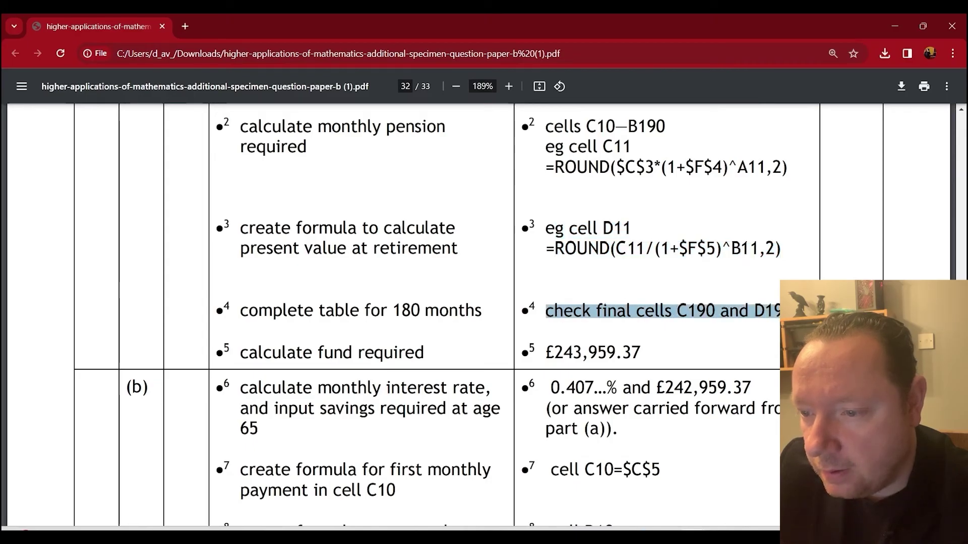
{"action": "left_click_drag", "start_coordinate": [547, 353], "coordinate": [705, 356]}
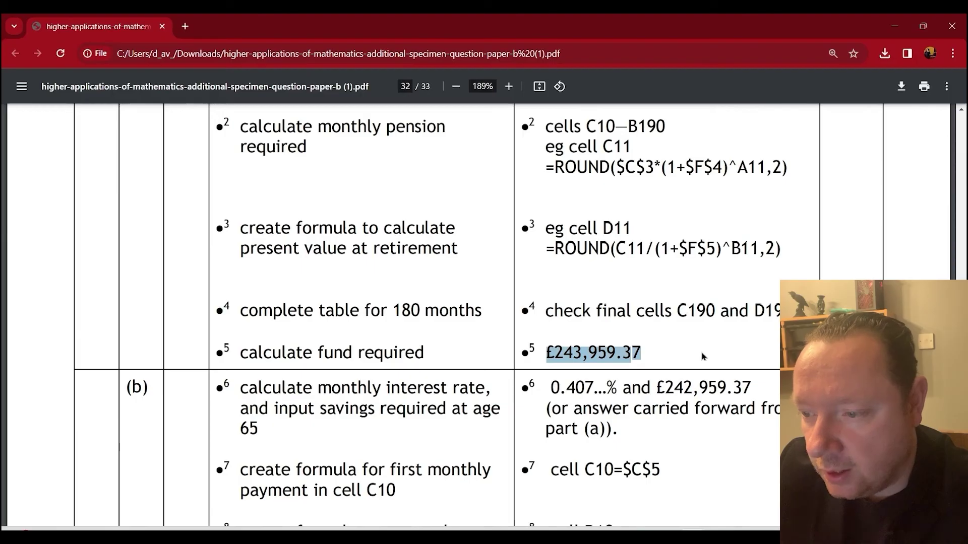
{"action": "left_click_drag", "start_coordinate": [547, 353], "coordinate": [696, 354]}
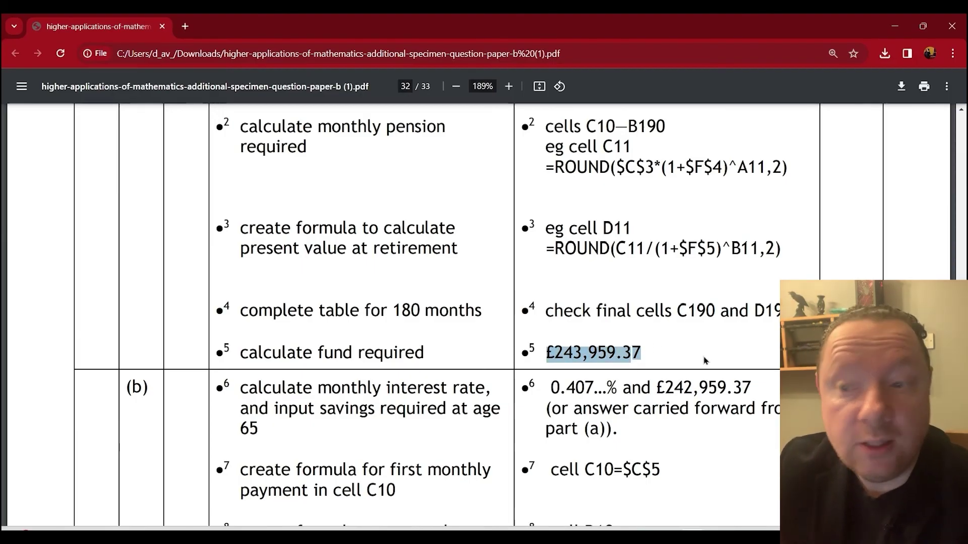
{"action": "left_click", "coordinate": [571, 355]}
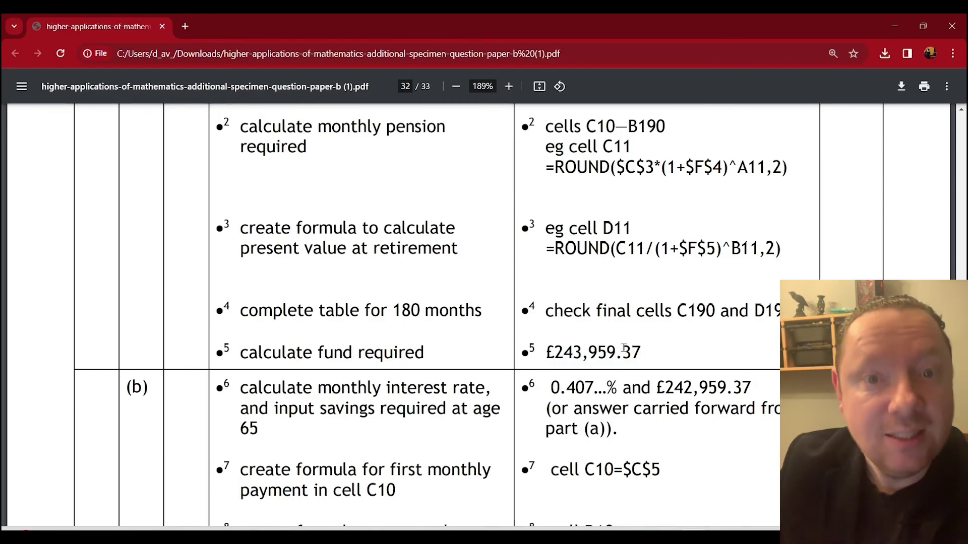
{"action": "scroll", "coordinate": [701, 341], "scroll_direction": "down", "scroll_amount": 5}
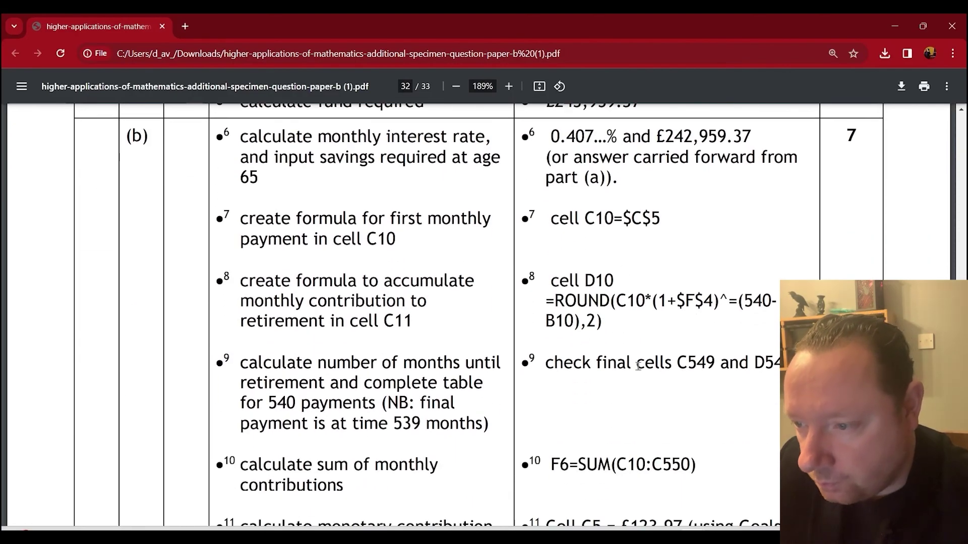
- Bring the Karens Pension workbook forward on its Savings Account sheet
{"action": "left_click", "coordinate": [665, 473]}
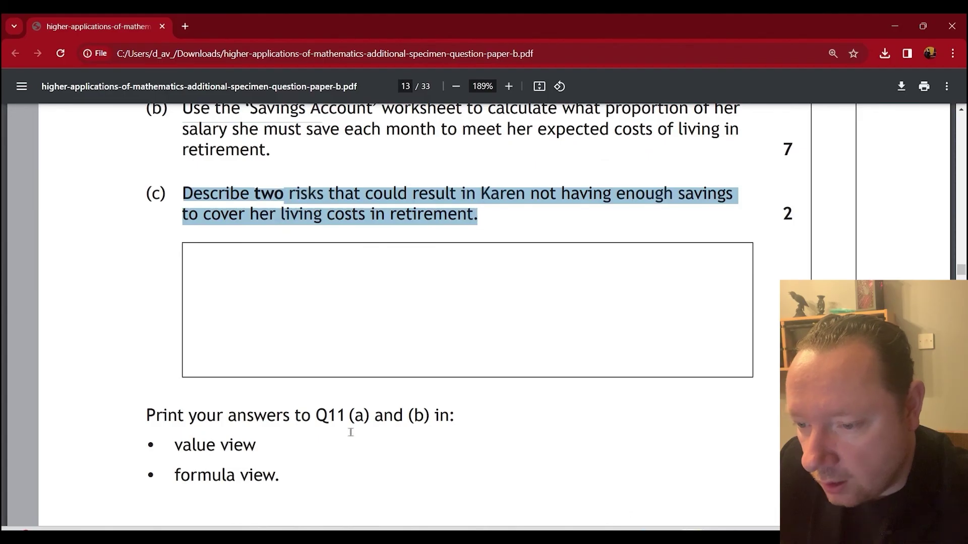
{"action": "mouse_move", "coordinate": [674, 493]}
{"action": "left_click", "coordinate": [631, 477]}
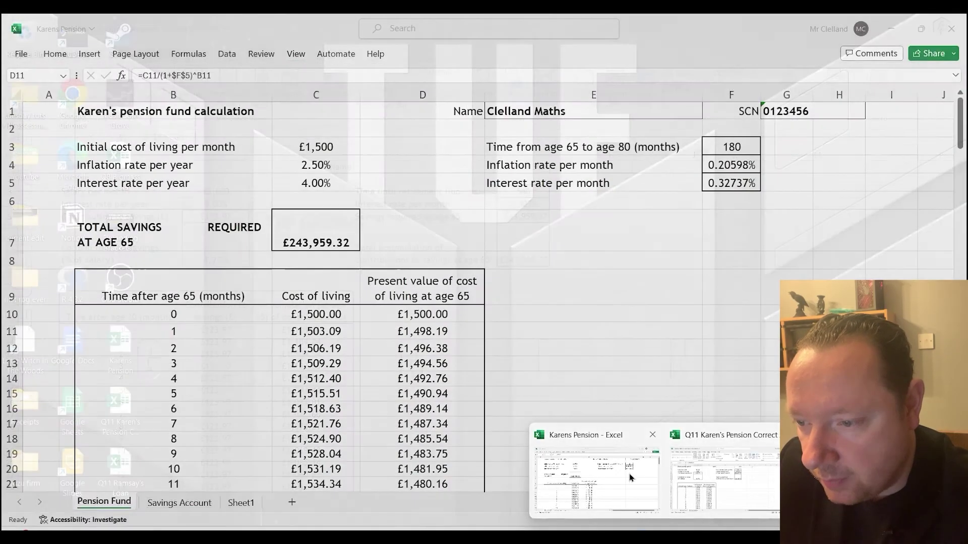
{"action": "left_click", "coordinate": [180, 503]}
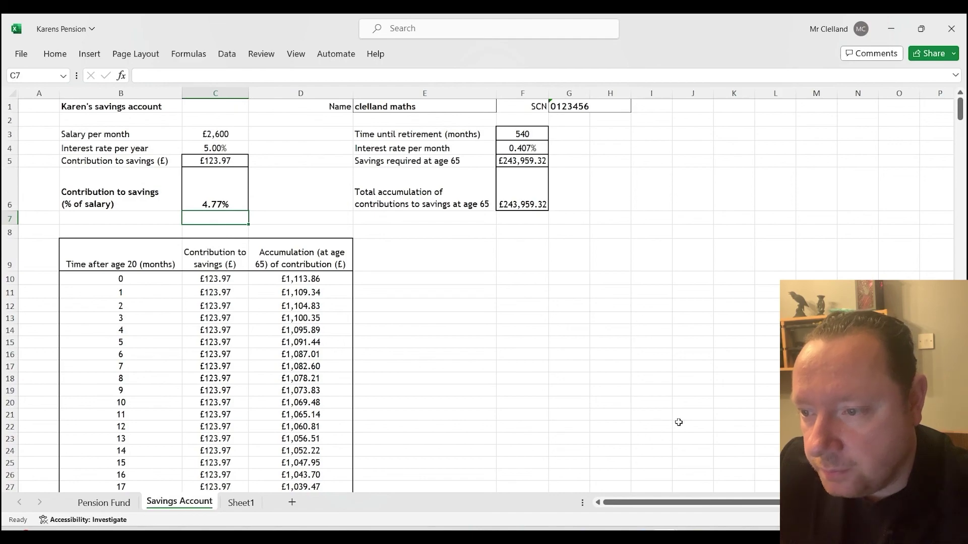
- Compare the scheme's sum-of-contributions criterion and C10:C550 range with the spreadsheet
{"action": "left_click", "coordinate": [656, 477]}
{"action": "scroll", "coordinate": [543, 268], "scroll_direction": "down", "scroll_amount": 3}
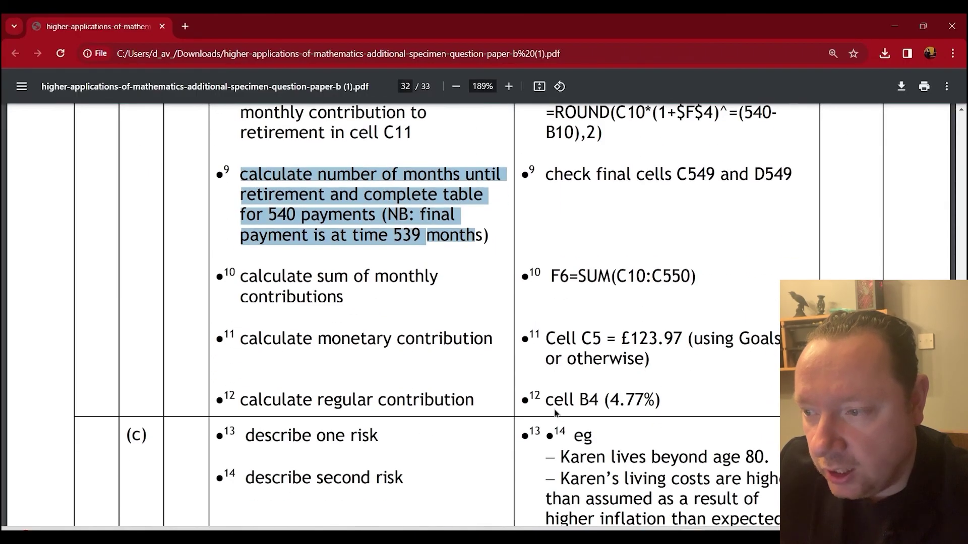
{"action": "left_click_drag", "start_coordinate": [264, 277], "coordinate": [425, 297]}
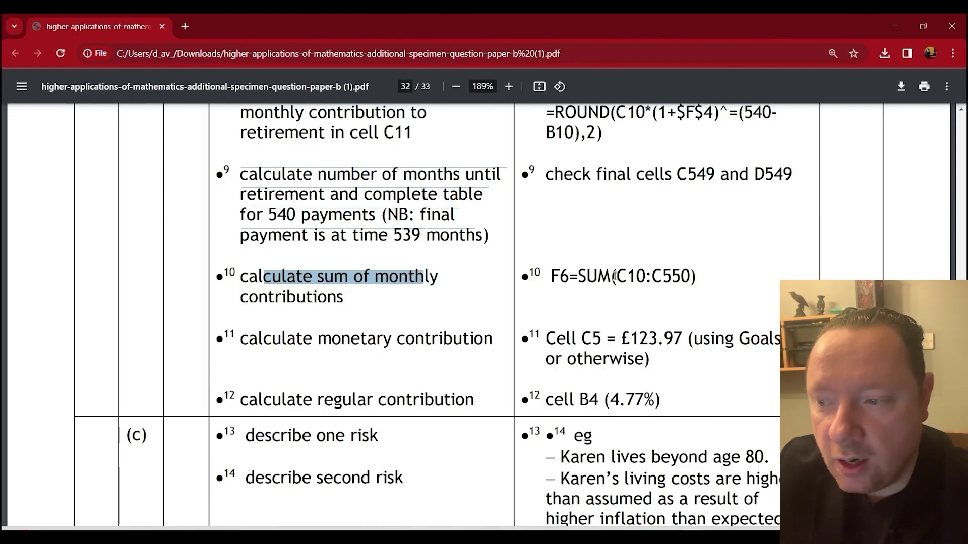
{"action": "left_click_drag", "start_coordinate": [619, 276], "coordinate": [714, 278]}
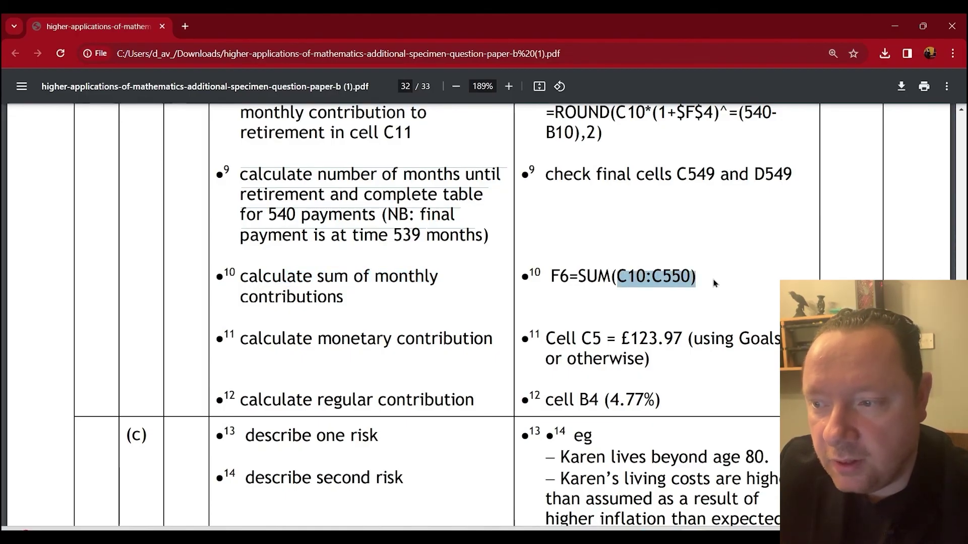
{"action": "key", "text": "alt+Tab"}
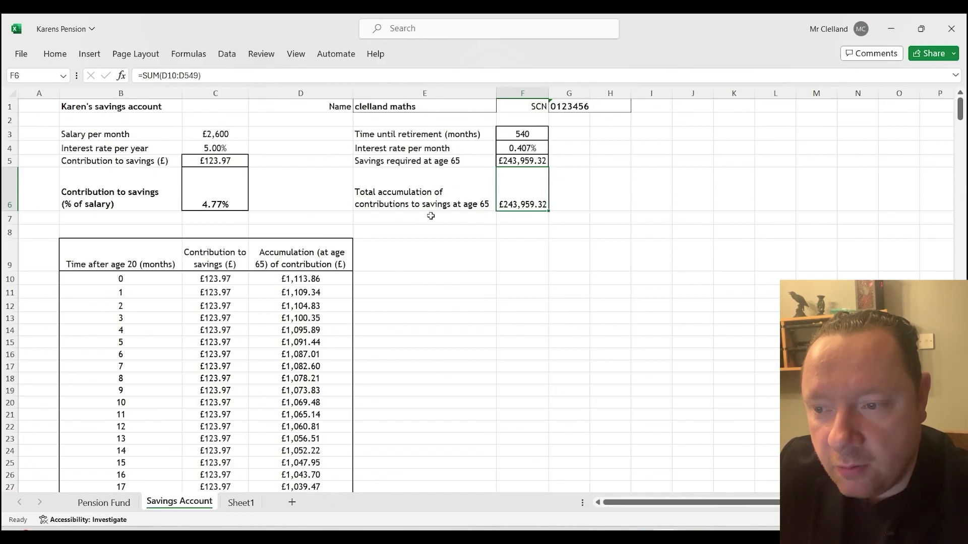
{"action": "mouse_move", "coordinate": [691, 530]}
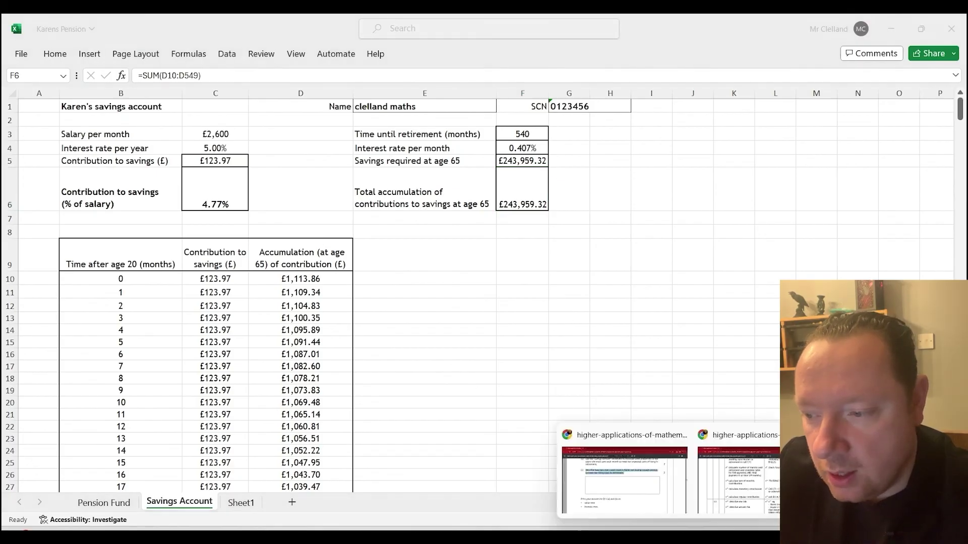
{"action": "left_click", "coordinate": [597, 483]}
{"action": "left_click", "coordinate": [731, 481]}
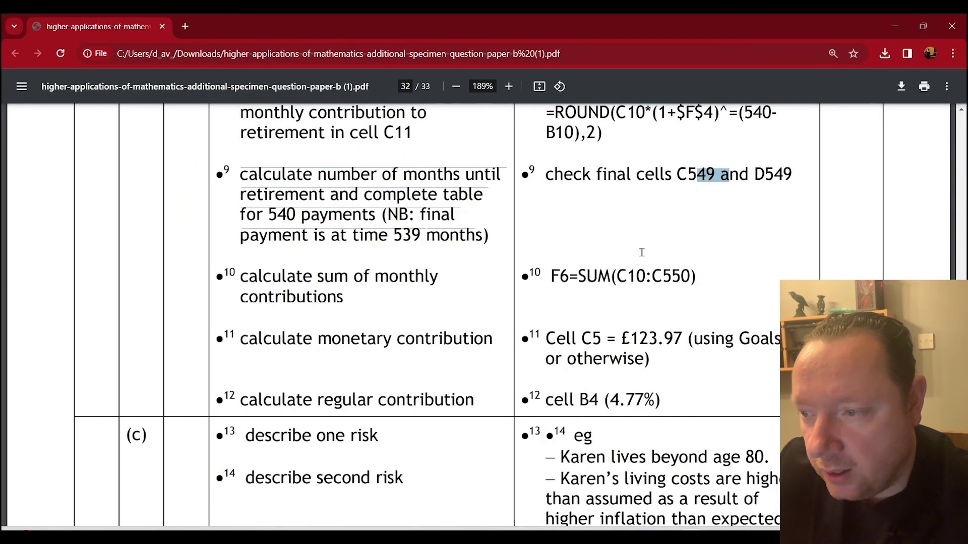
{"action": "left_click_drag", "start_coordinate": [617, 276], "coordinate": [690, 276]}
{"action": "left_click", "coordinate": [708, 365]}
- Check the monetary and regular contribution answers, then open the Q11 Correct Answers workbook
{"action": "scroll", "coordinate": [708, 365], "scroll_direction": "up", "scroll_amount": 1}
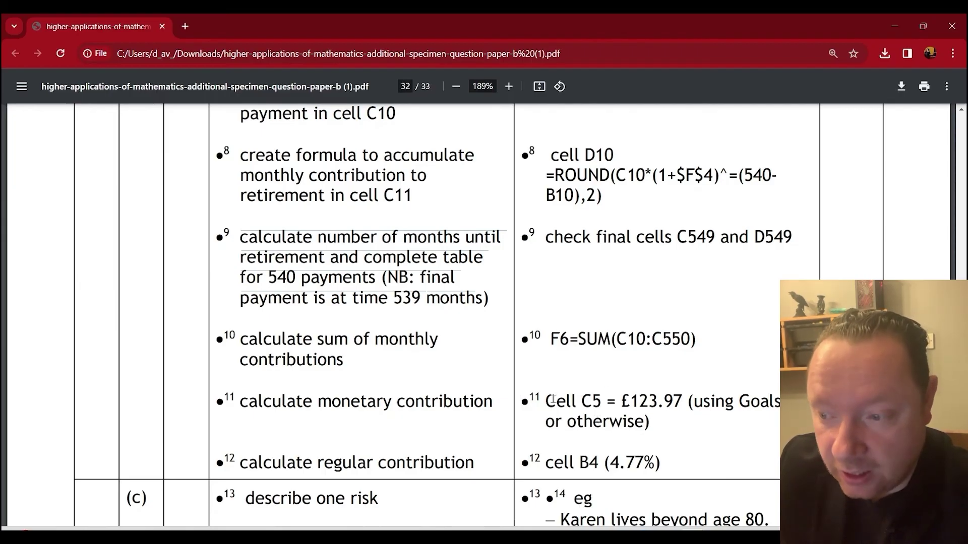
{"action": "left_click_drag", "start_coordinate": [553, 398], "coordinate": [691, 482]}
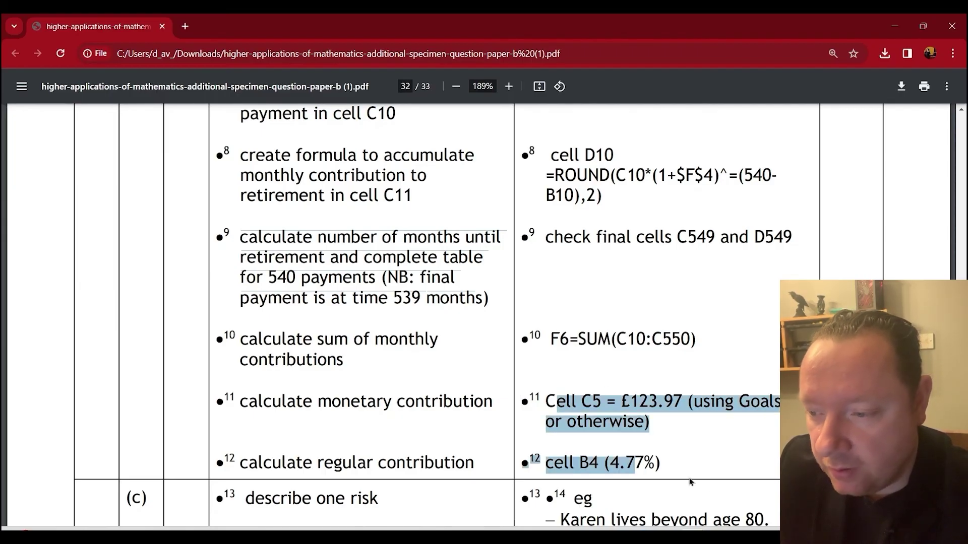
{"action": "left_click", "coordinate": [665, 538]}
{"action": "left_click", "coordinate": [717, 498]}
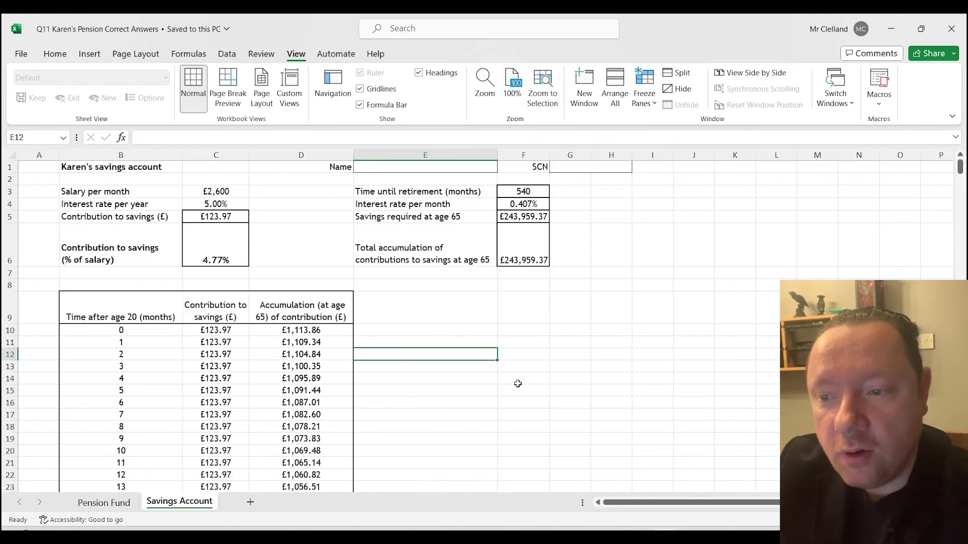
- Switch to the Karens Pension workbook, where F6 totals £243,959.32
{"action": "left_click", "coordinate": [585, 473]}
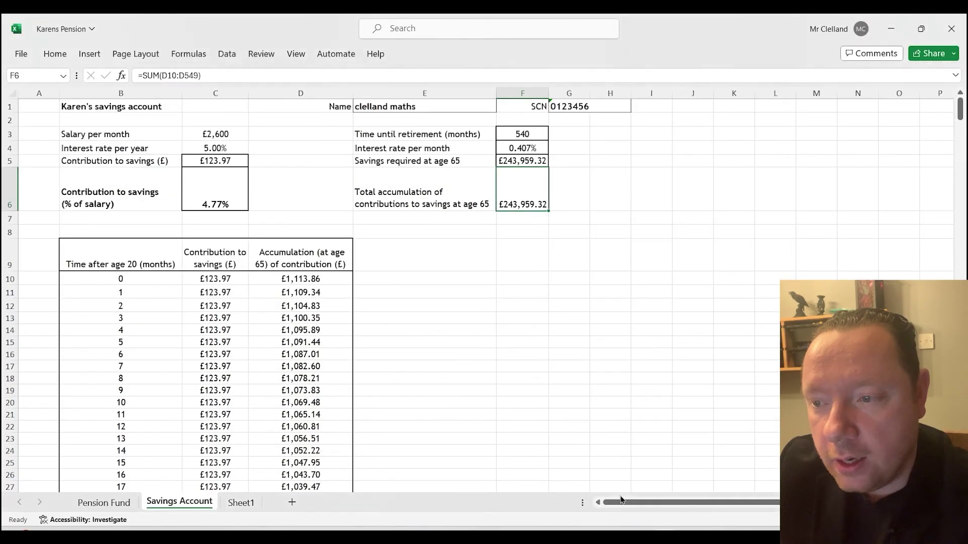